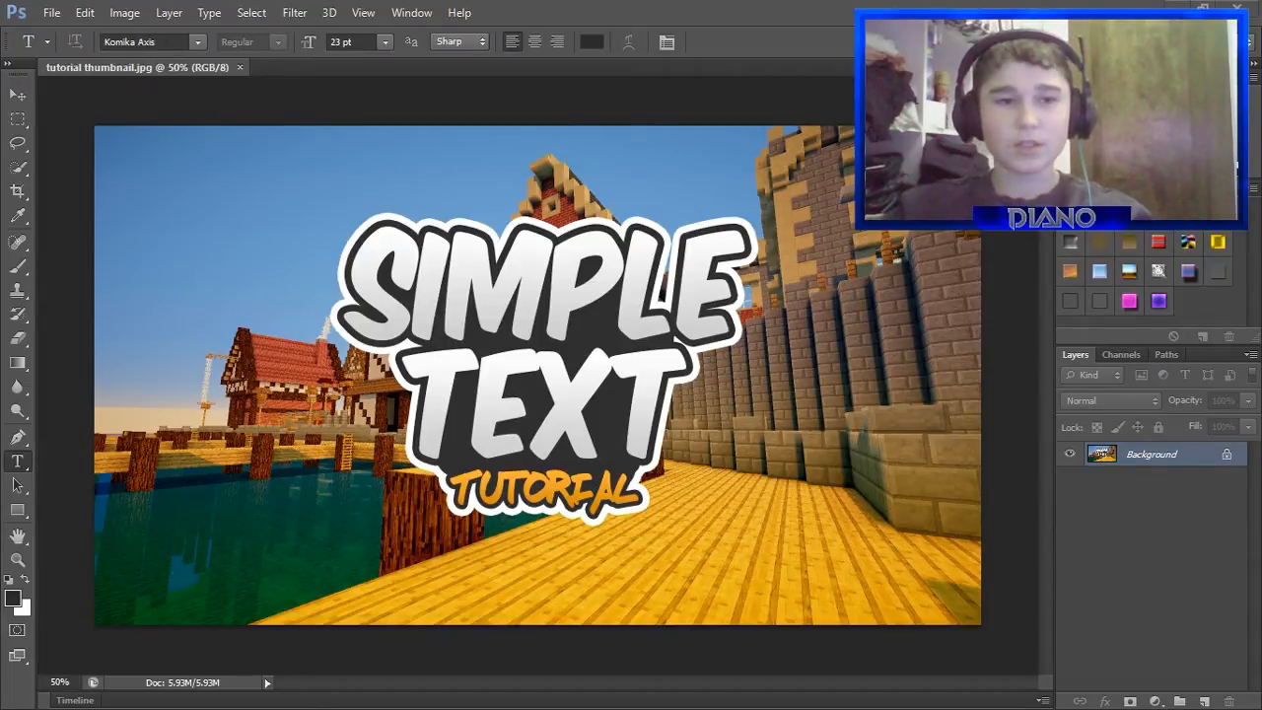
Create a new blank document and place the 157291-vertical-minecraft-shaders-background-1920x1080-ios image in it.
click(59, 30)
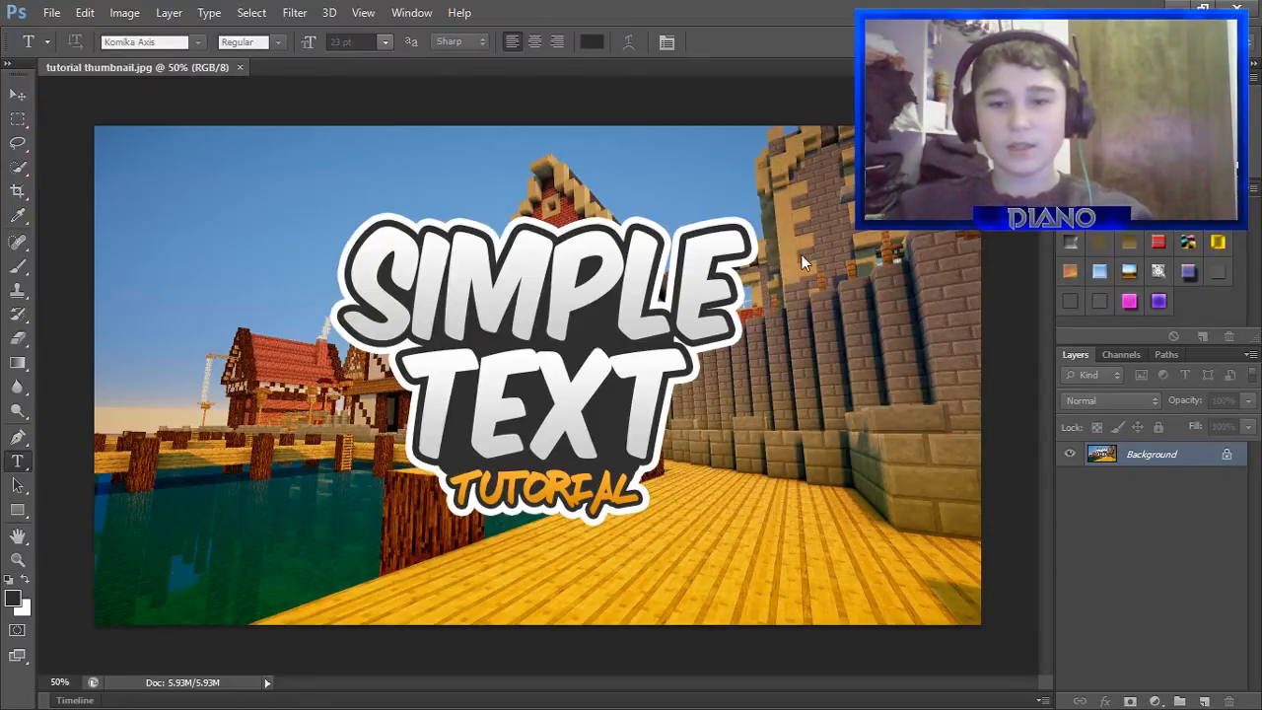
click(797, 158)
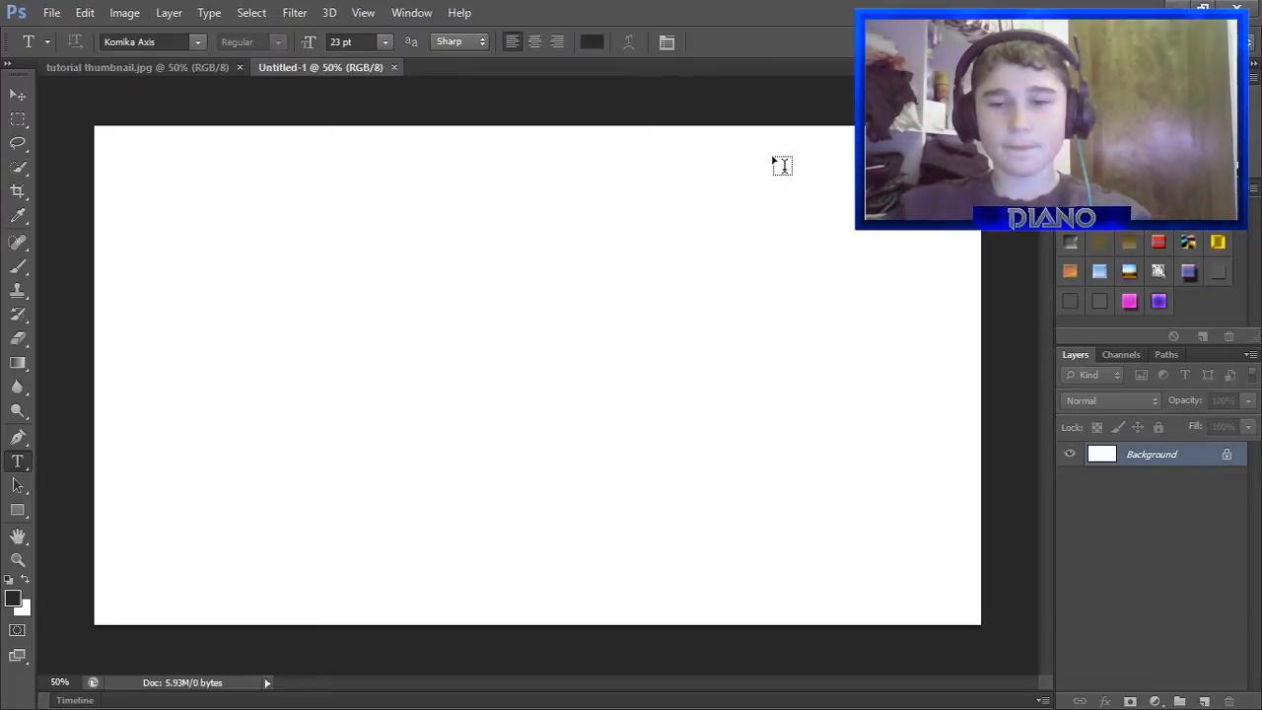
click(1205, 701)
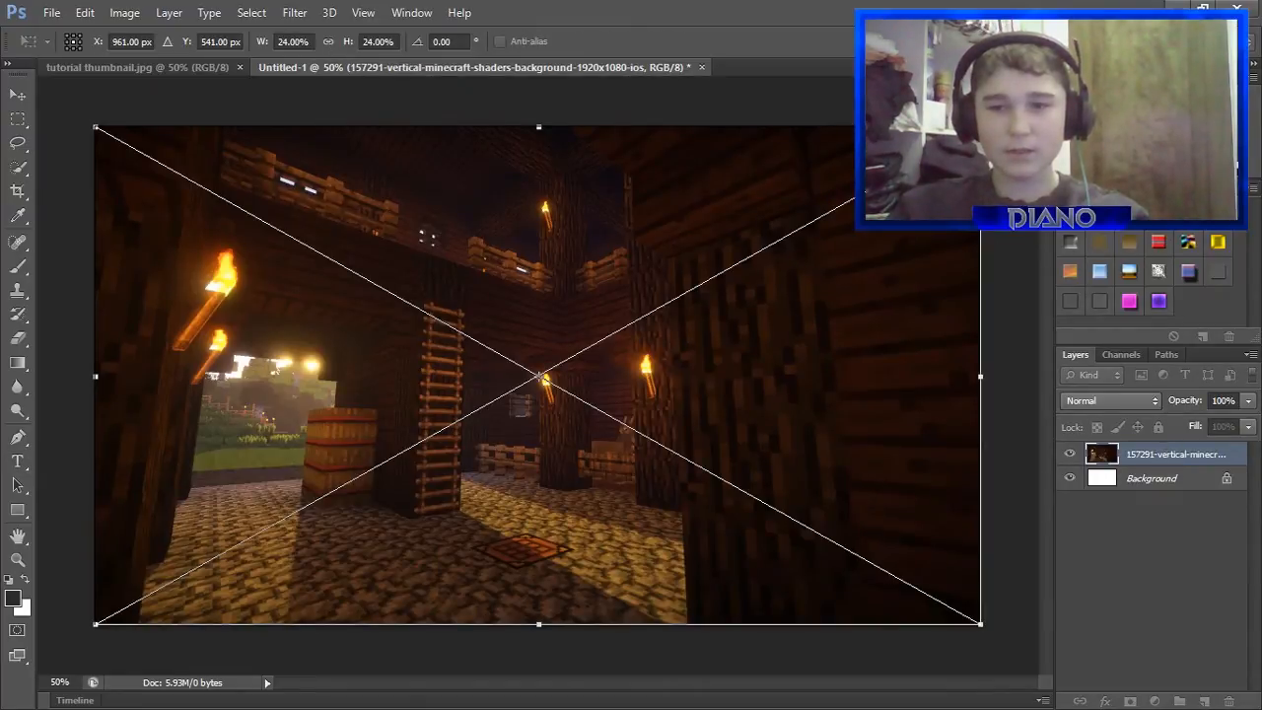
key(Return)
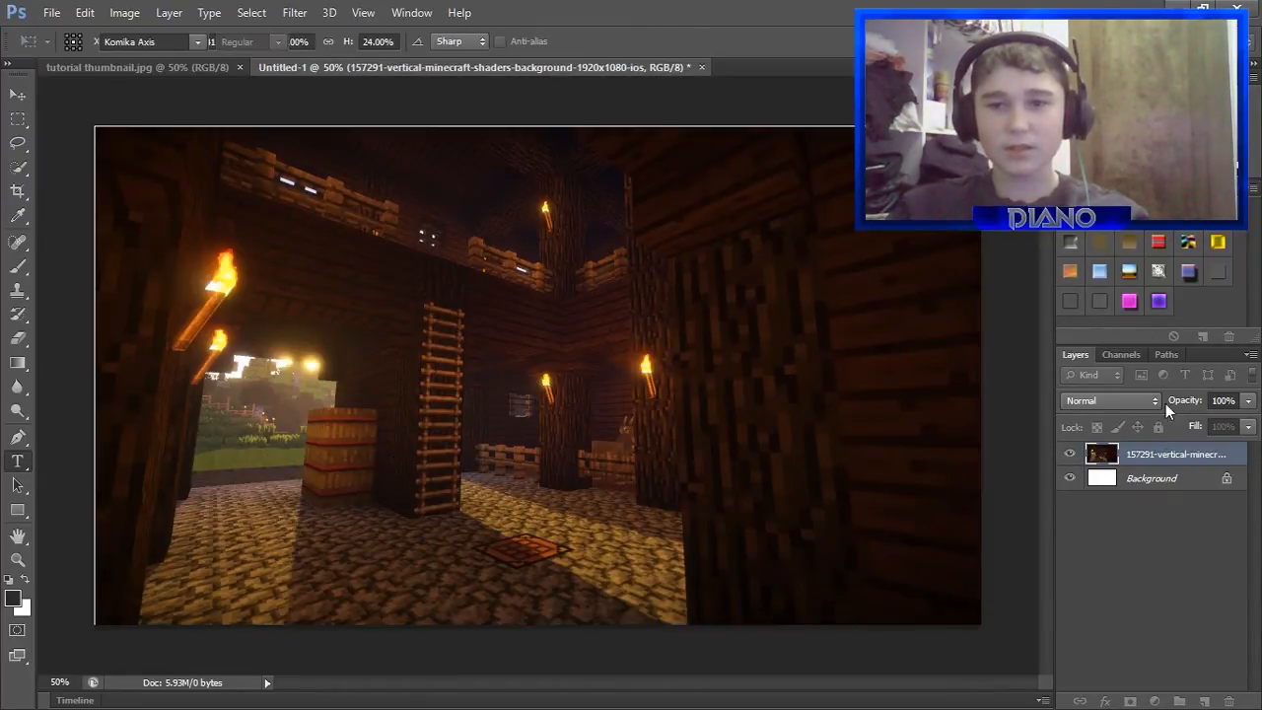
Rename the placed image layer to BACKGROUND.
double_click(1170, 455)
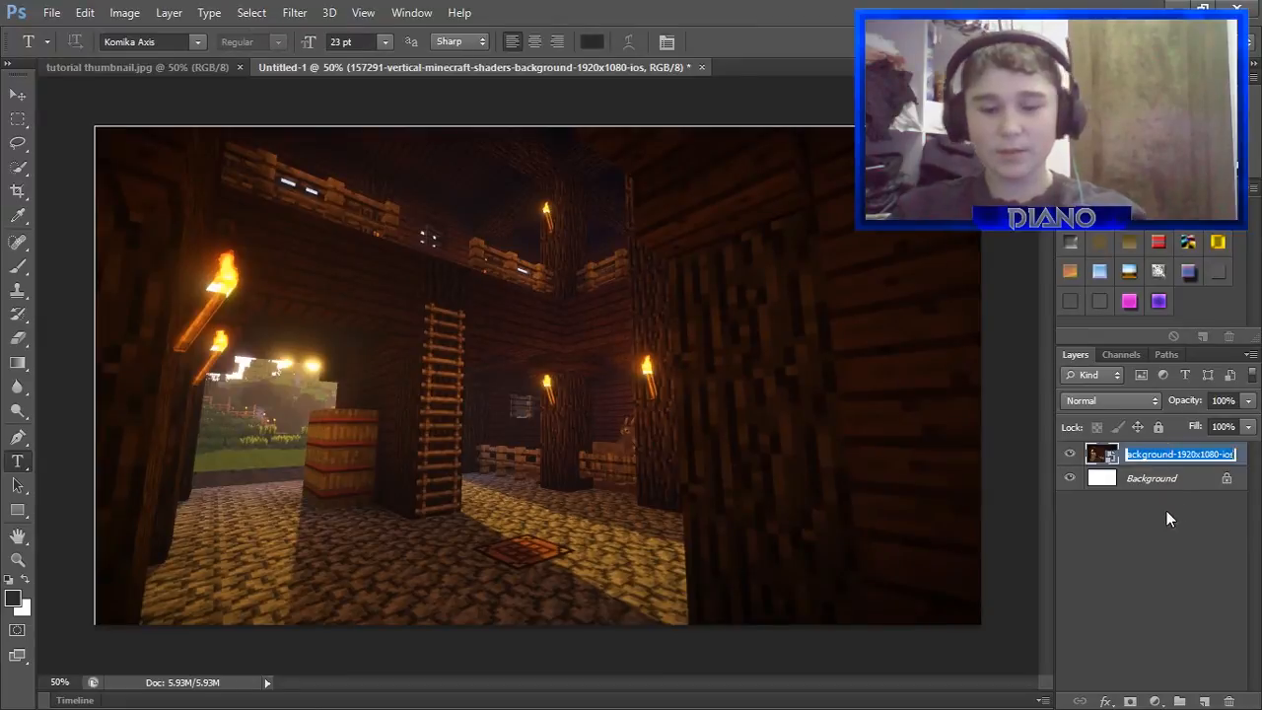
text(BACKG)
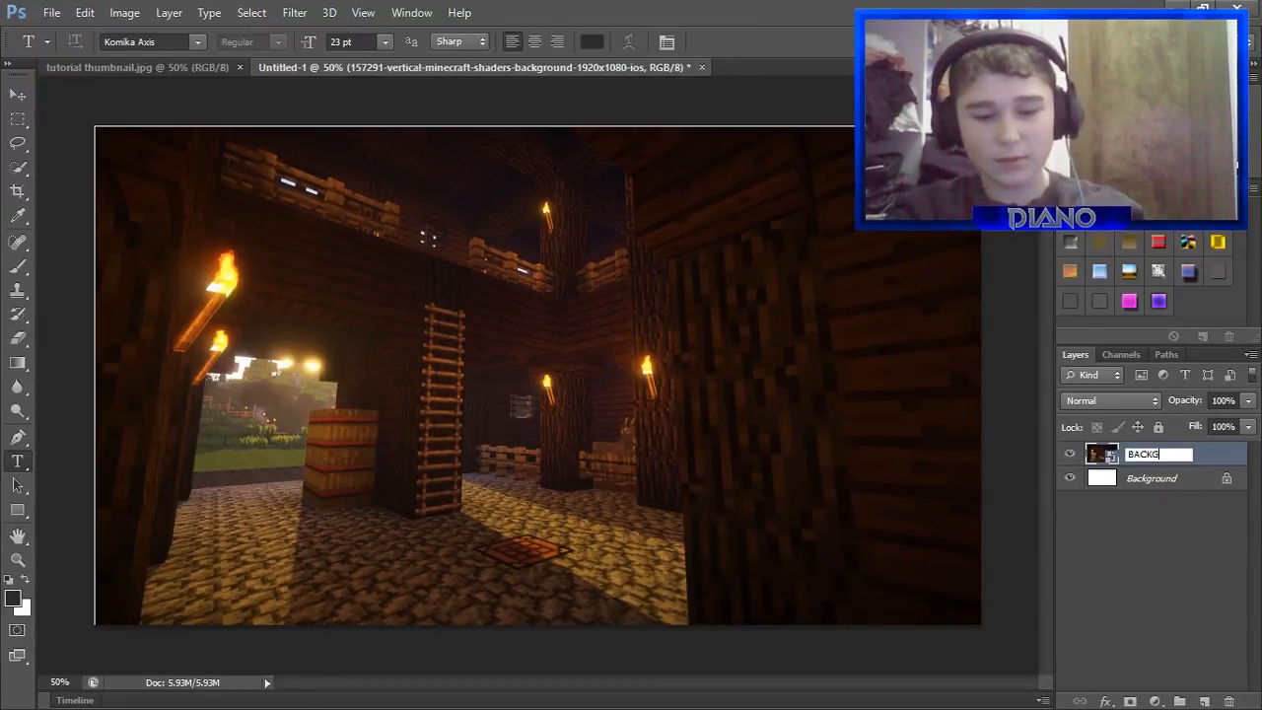
text(ROUND)
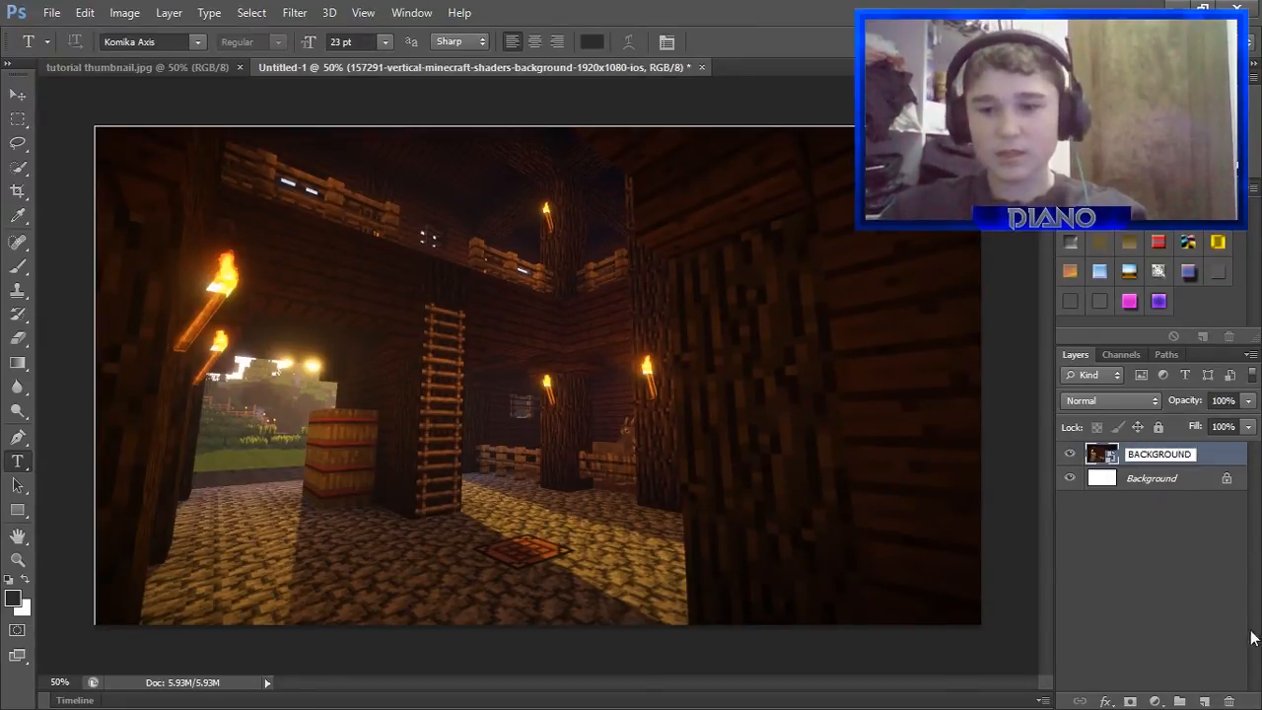
click(1169, 590)
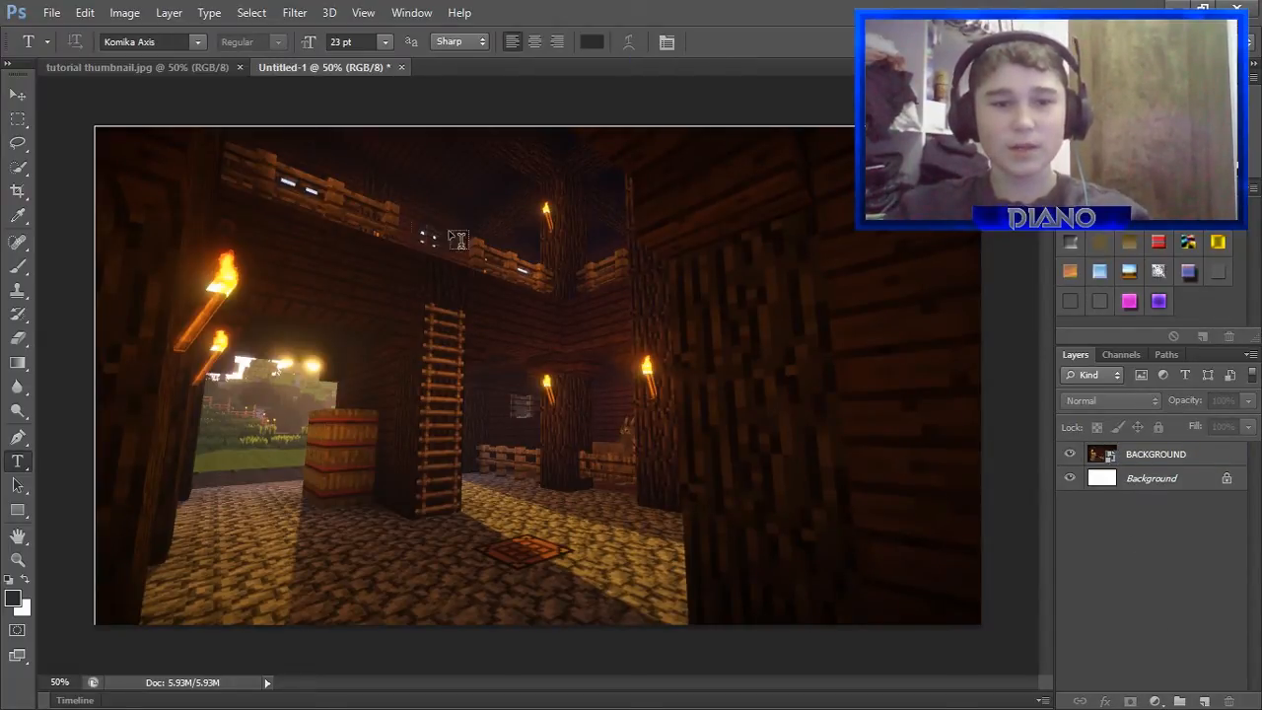
Examine up close how the background image meets the top edge of the canvas.
key(ctrl+0)
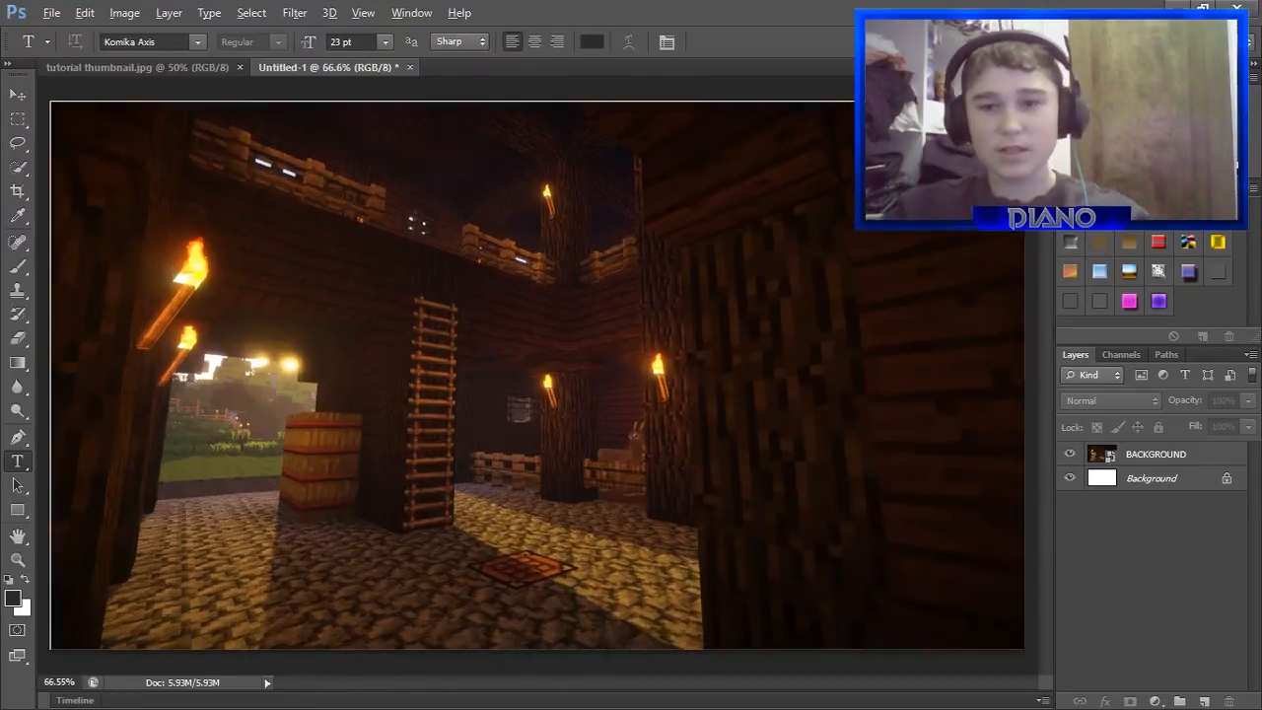
scroll(418, 225, up, 10)
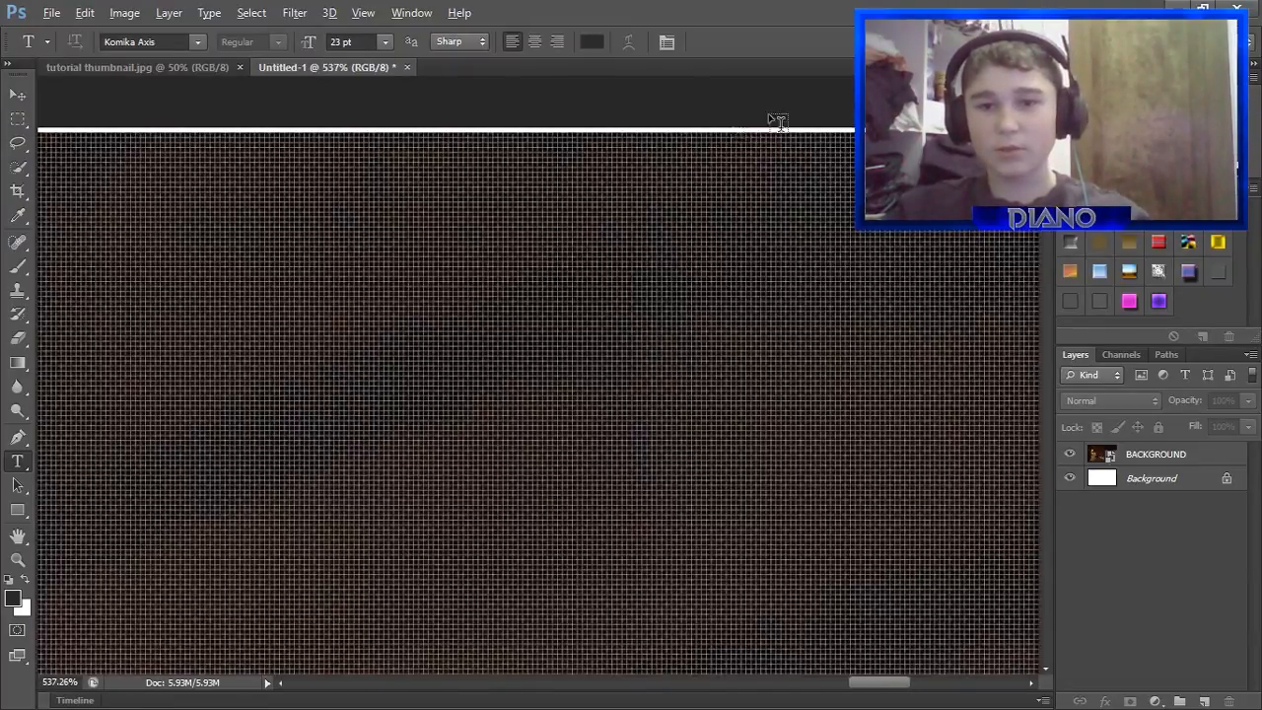
scroll(622, 129, up, 6)
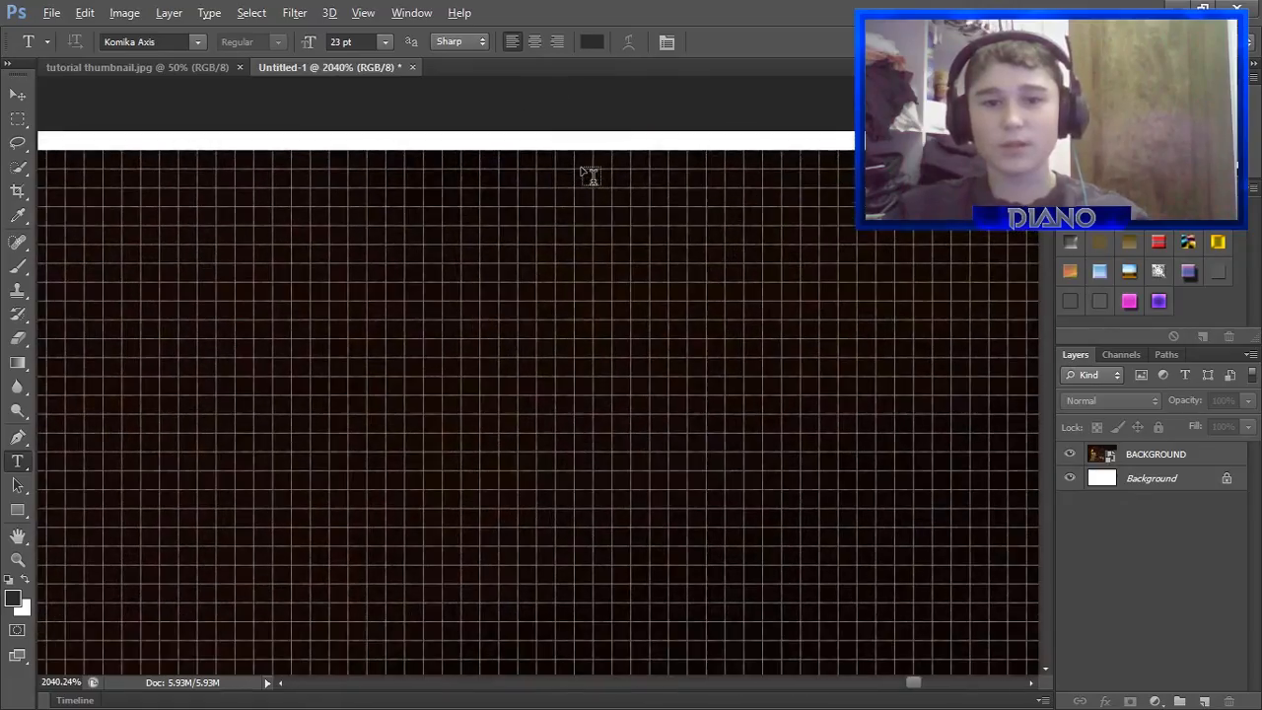
scroll(572, 141, up, 2)
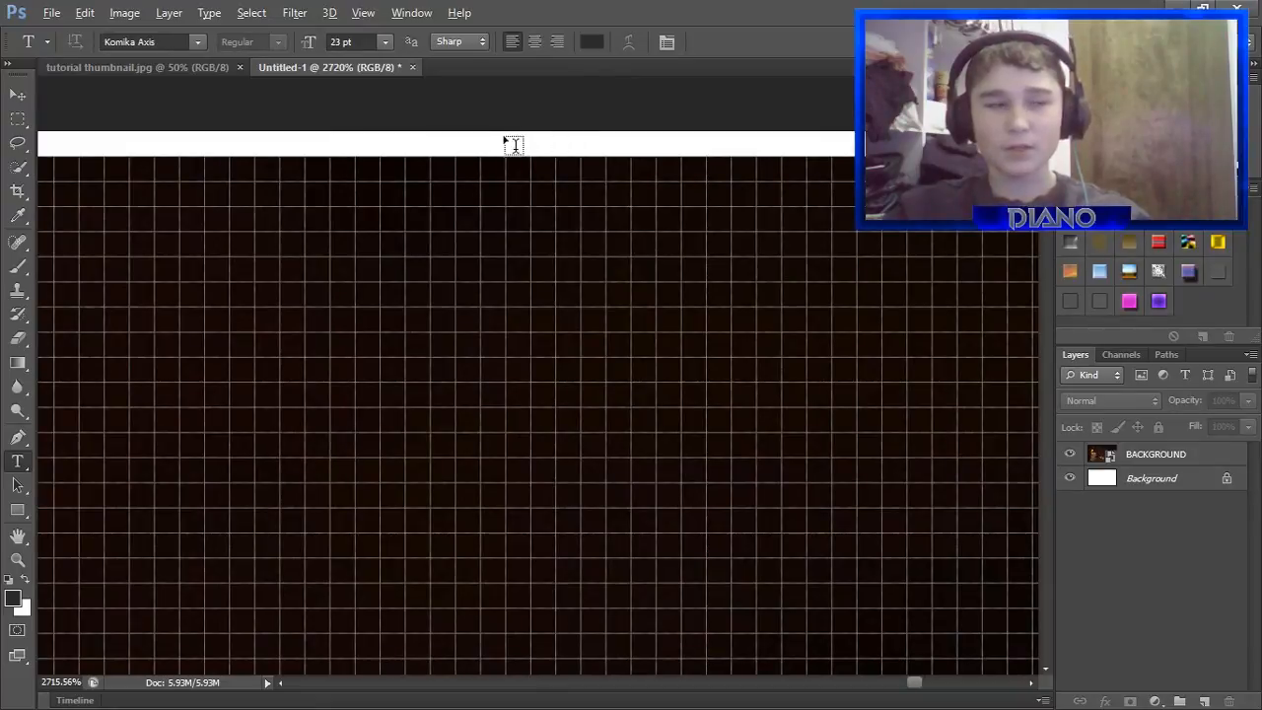
key(alt)
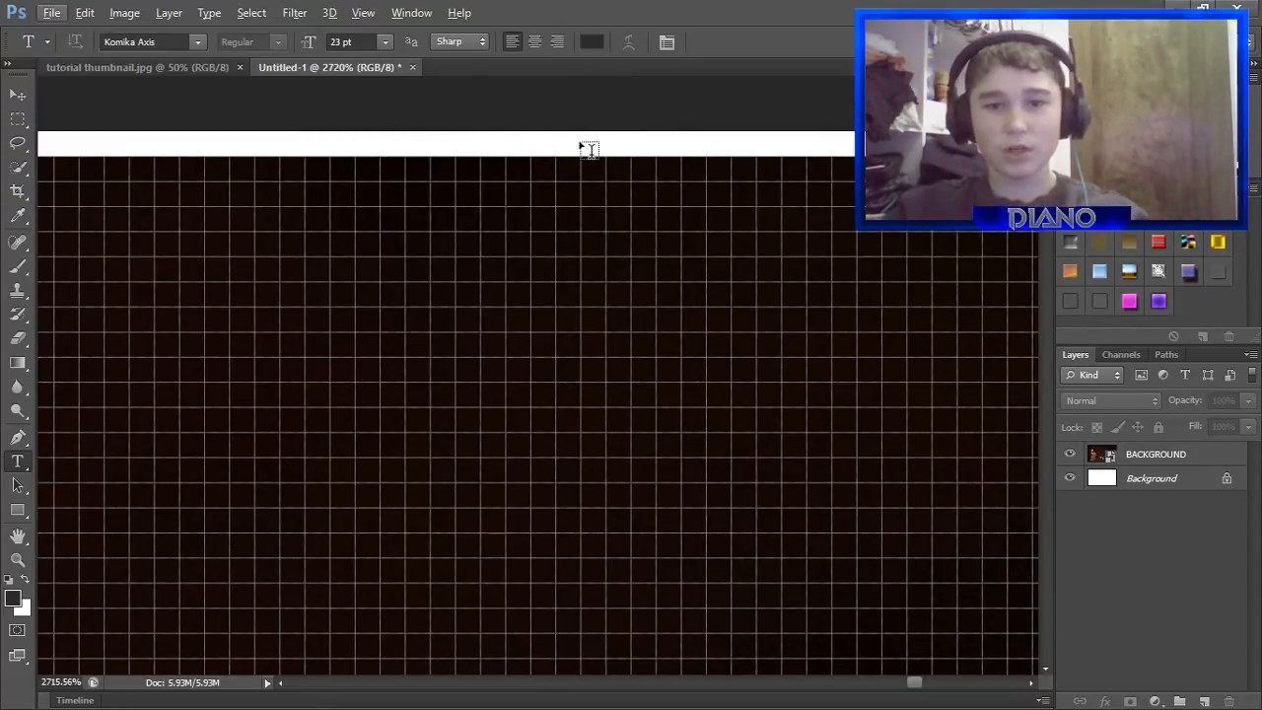
key(alt)
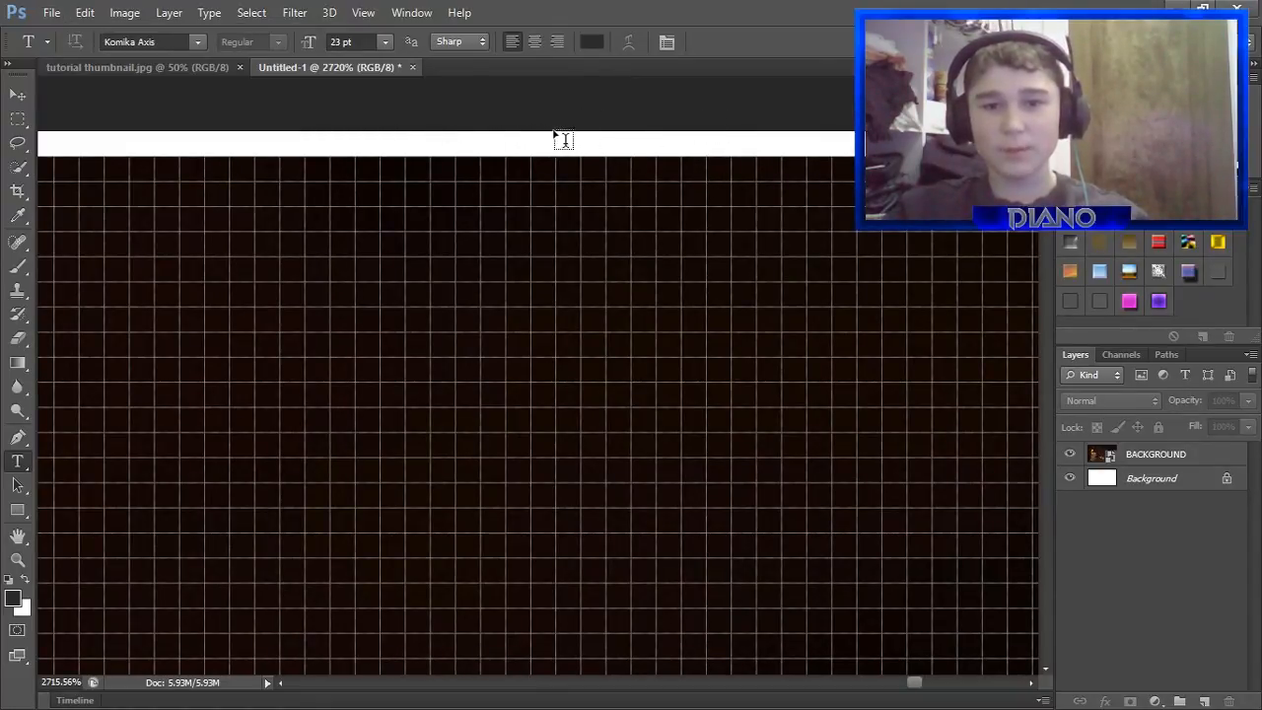
scroll(526, 169, down, 10)
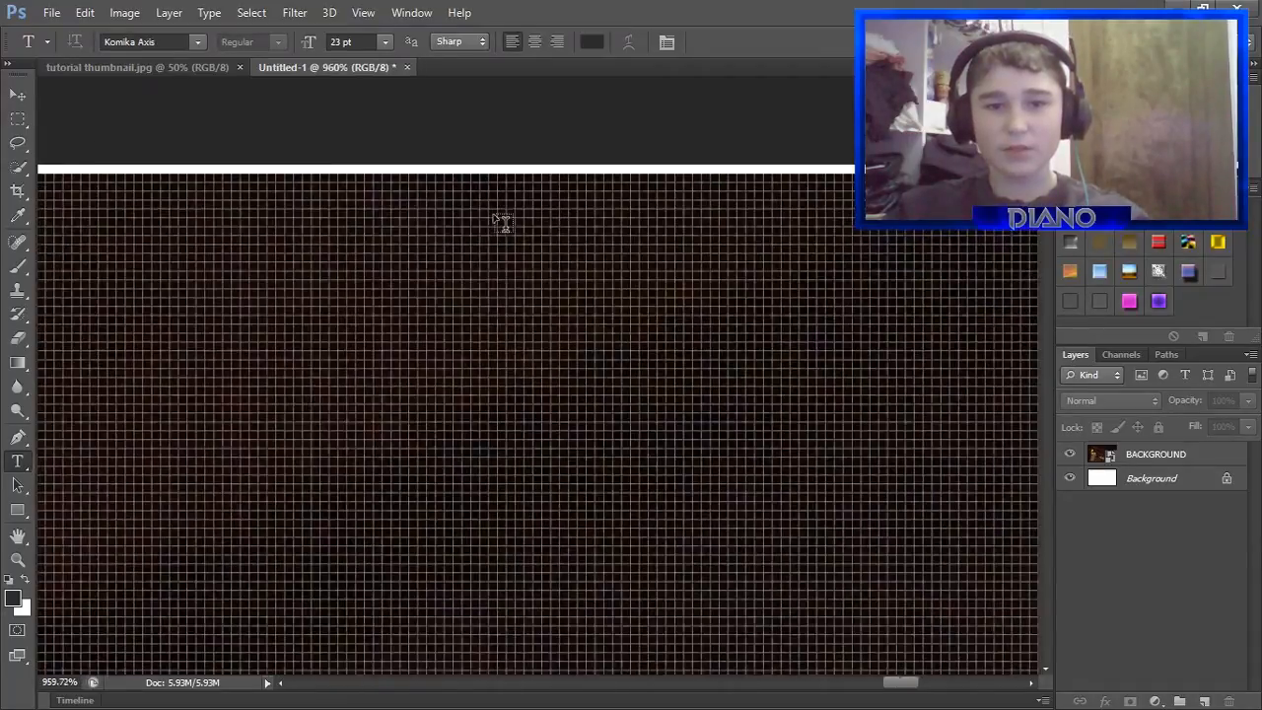
scroll(339, 369, down, 6)
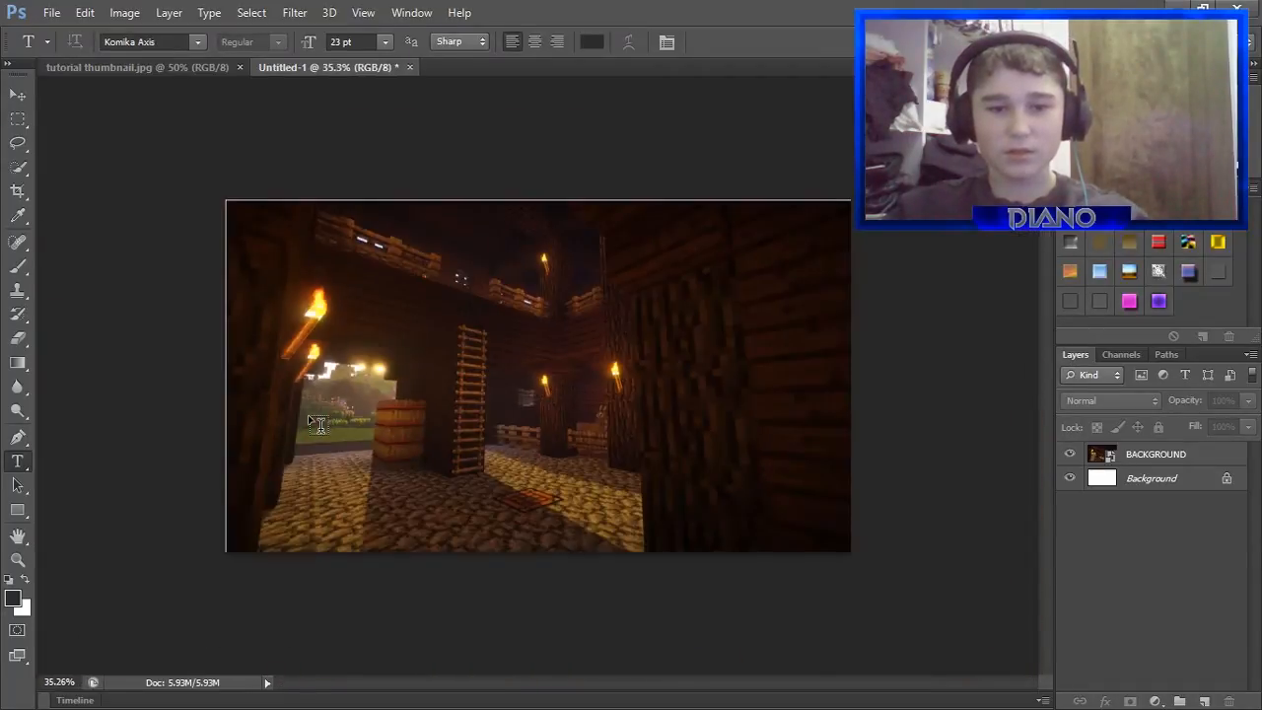
scroll(342, 407, up, 1)
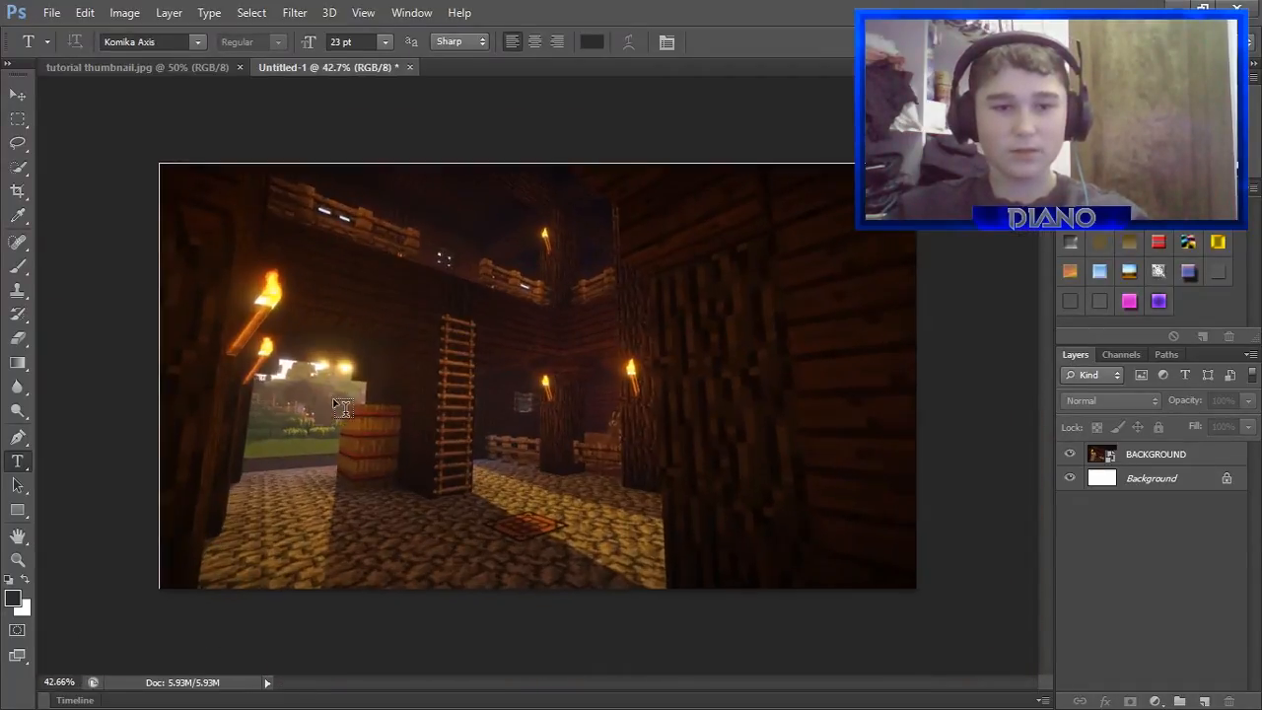
Align the BACKGROUND layer to a rectangular marquee selection of the whole canvas and clear the selection.
click(18, 119)
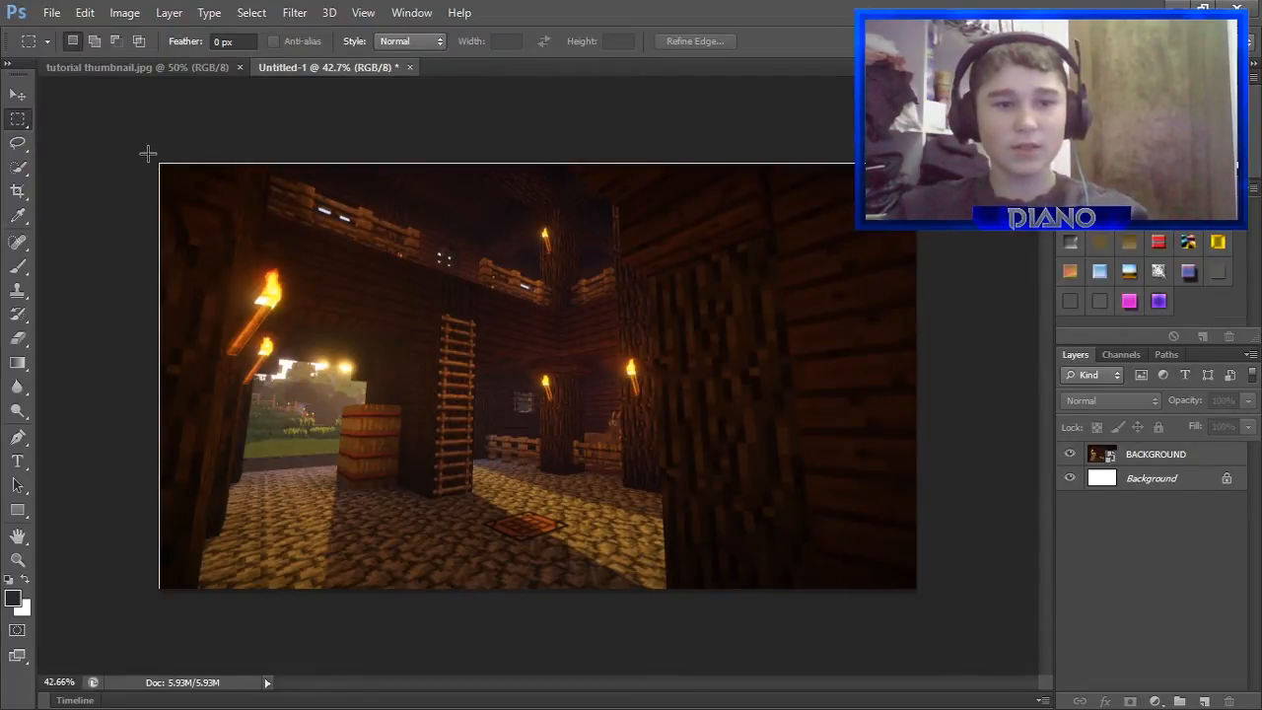
drag(149, 152, 233, 183)
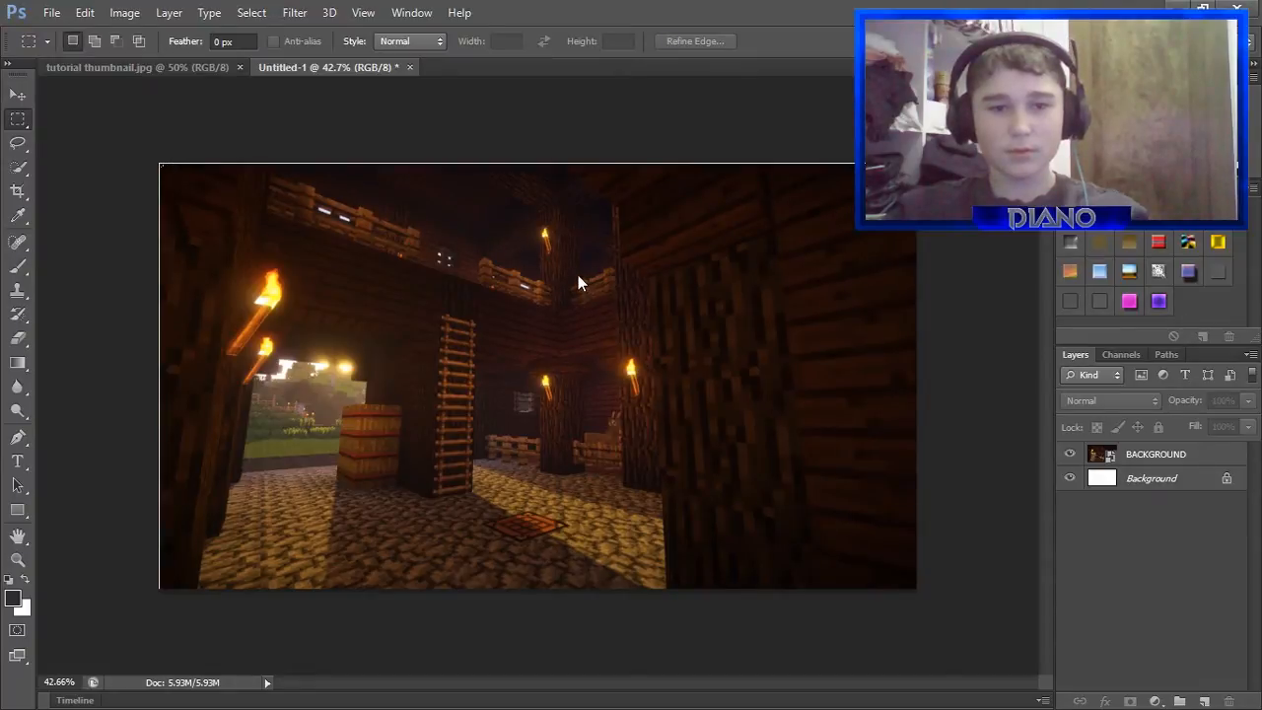
drag(237, 208, 986, 612)
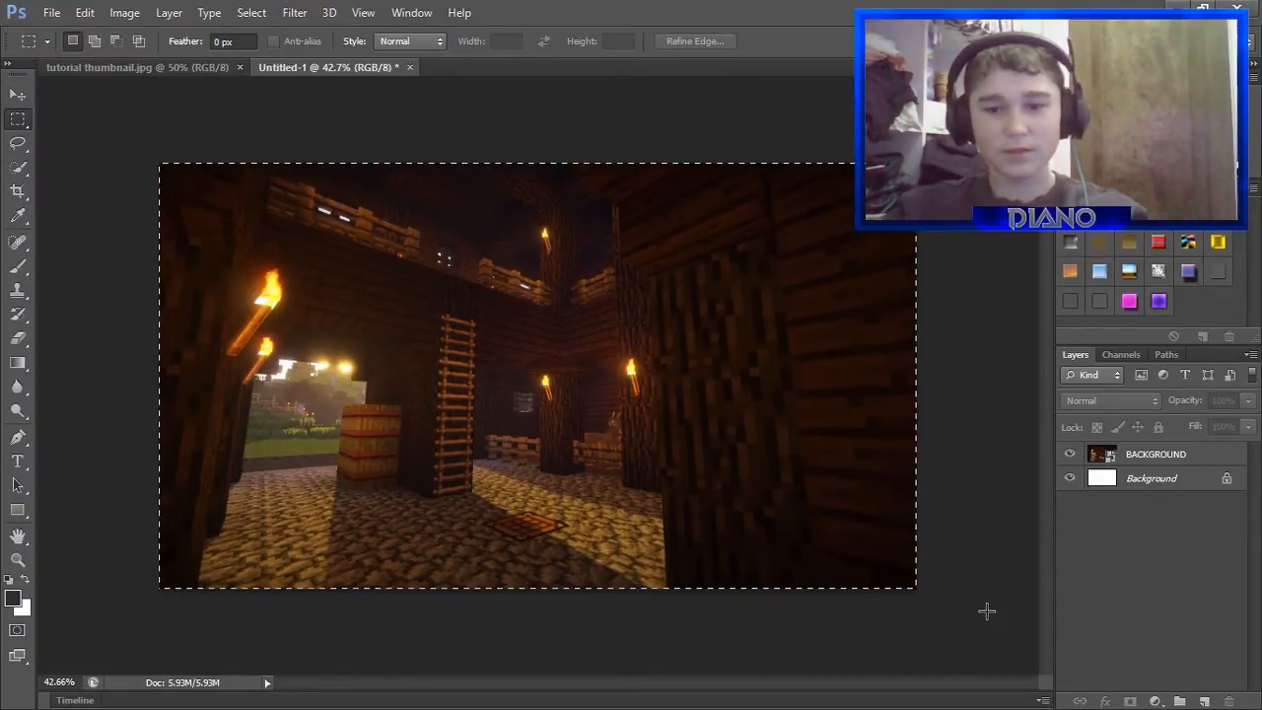
click(8, 99)
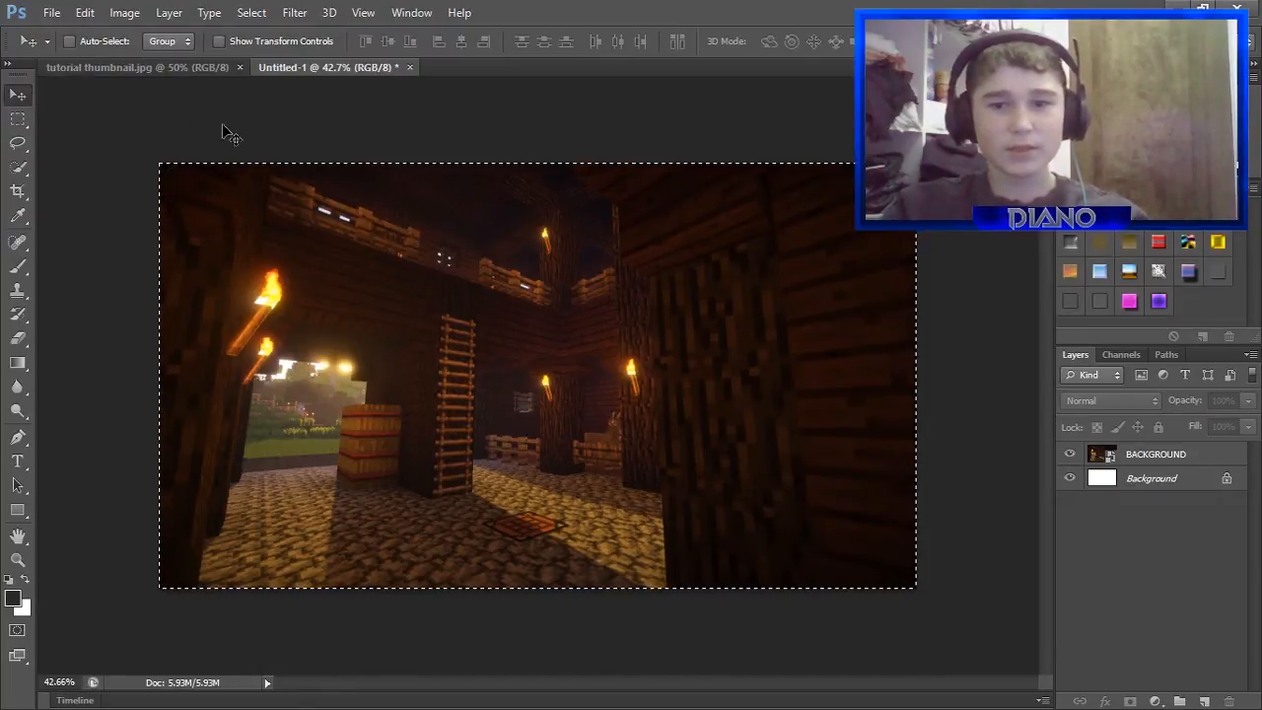
click(1139, 461)
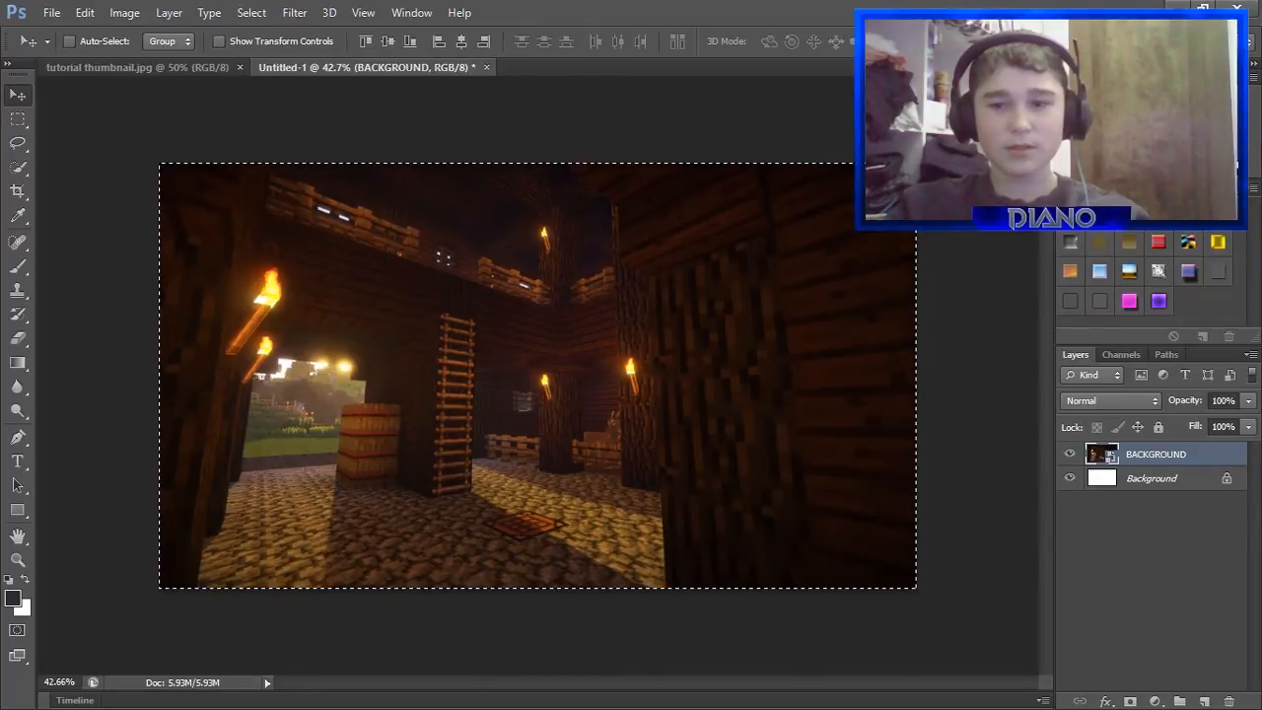
key(ctrl+d)
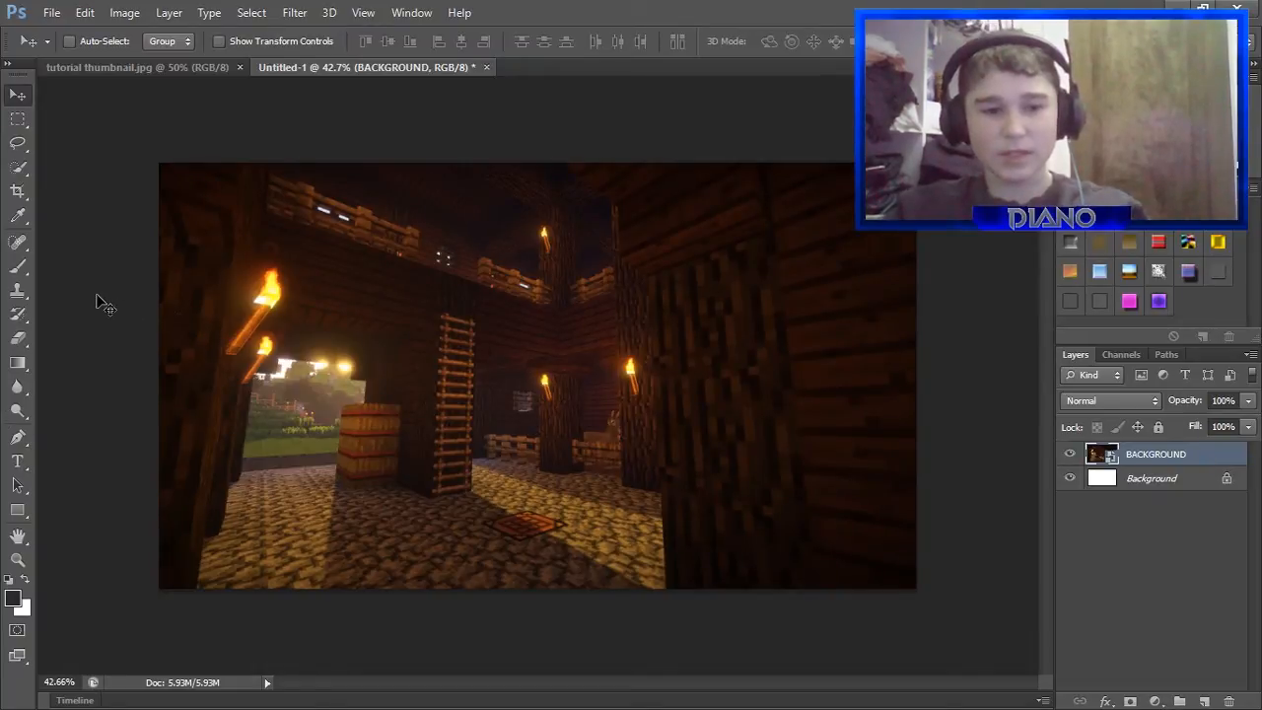
Add the text SIMPLE in Komika Axis at 23 pt near the top of the image.
key(t)
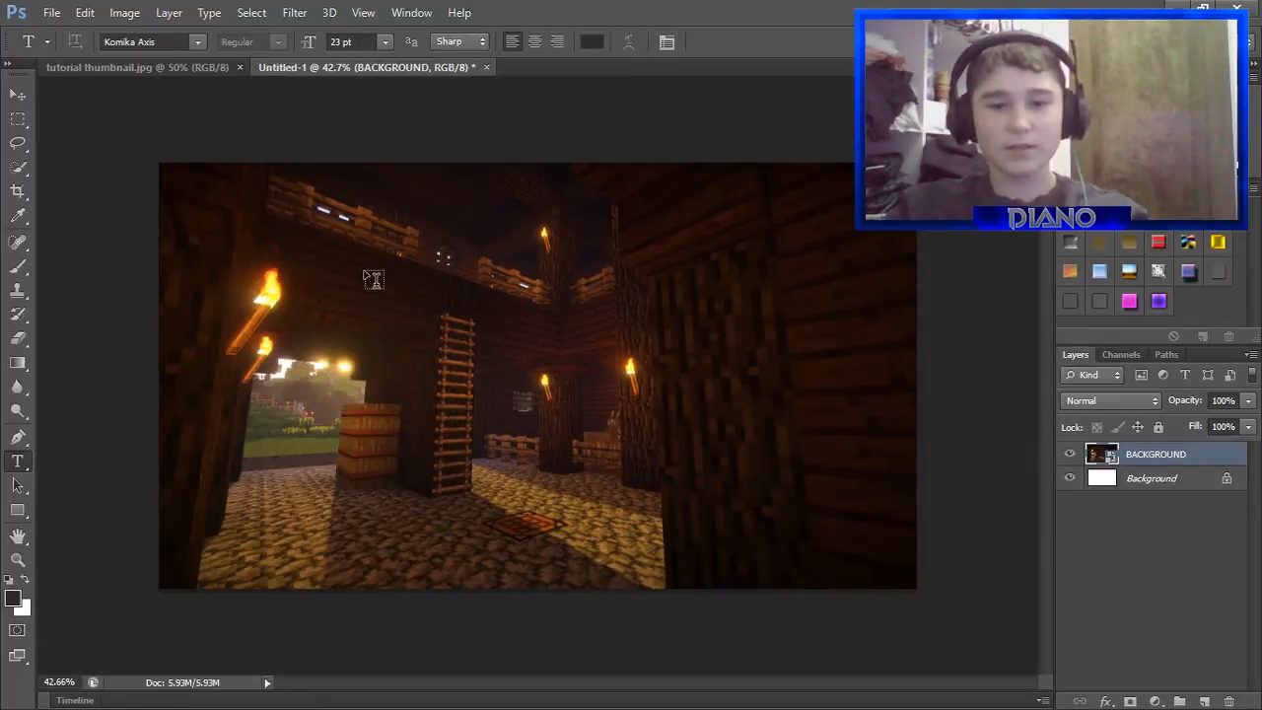
click(357, 237)
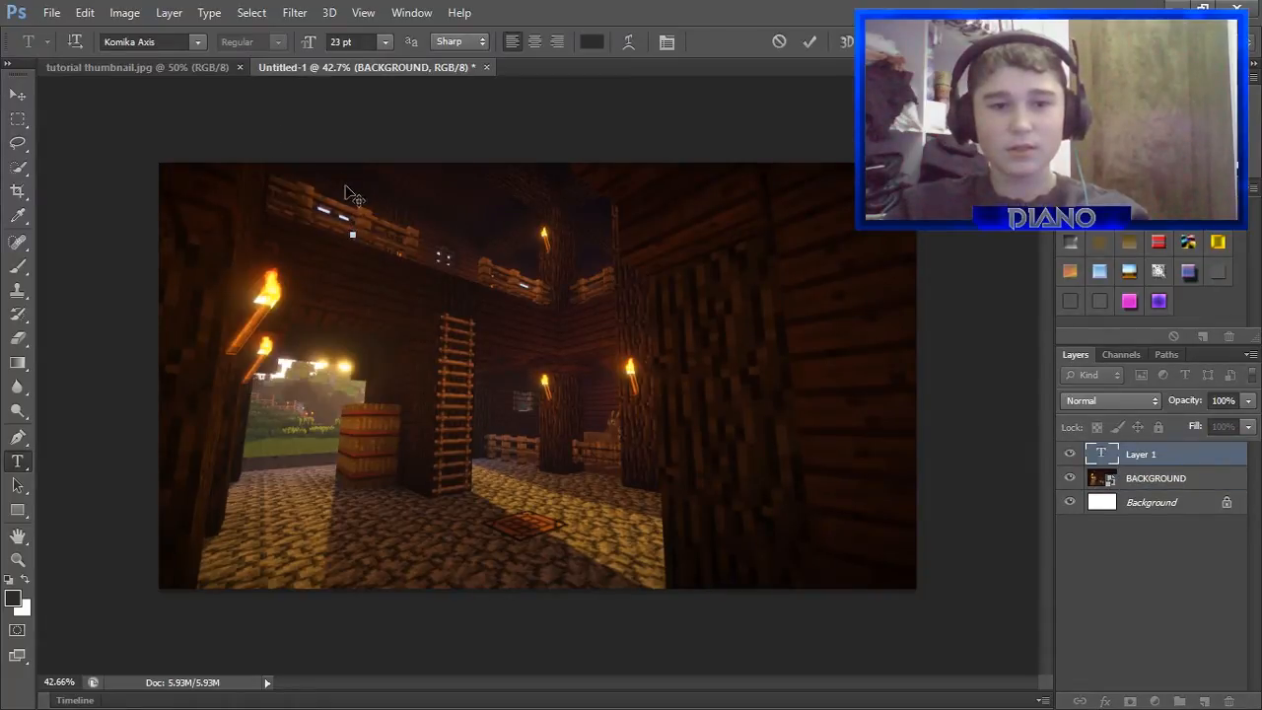
click(377, 255)
text(DIAN)
text(PLE)
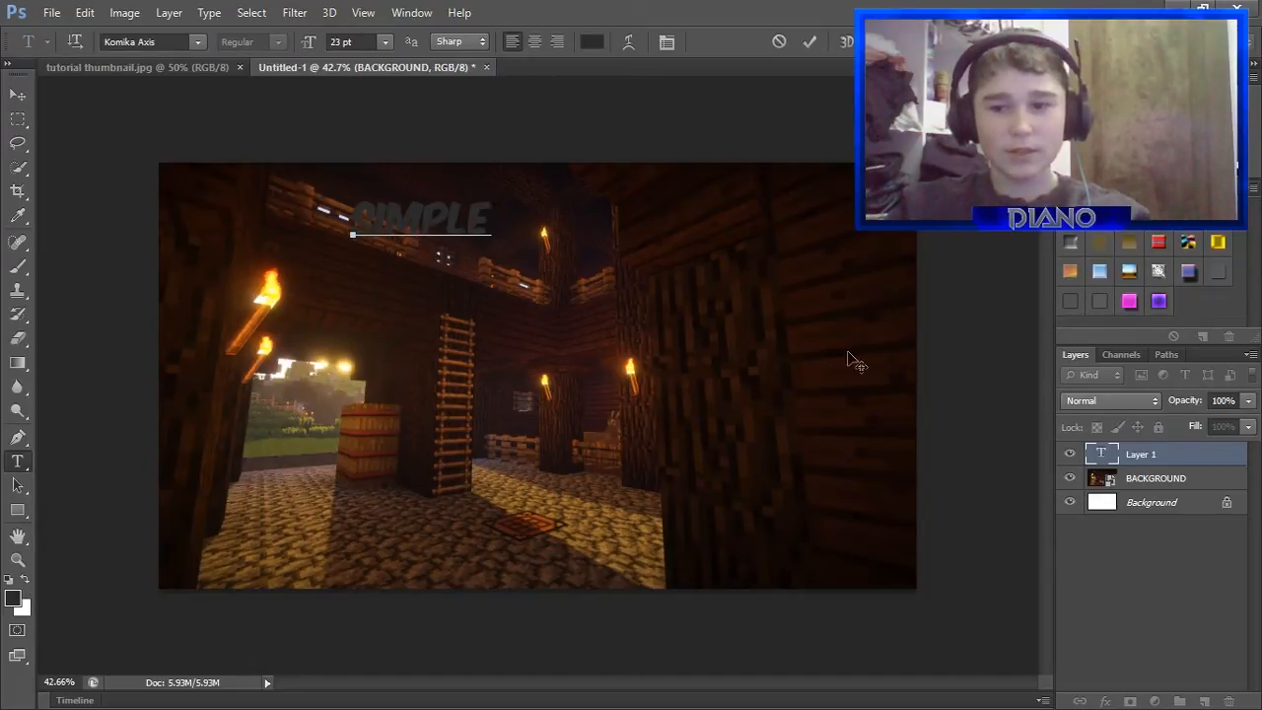
Change the color of the SIMPLE text to white.
double_click(1103, 455)
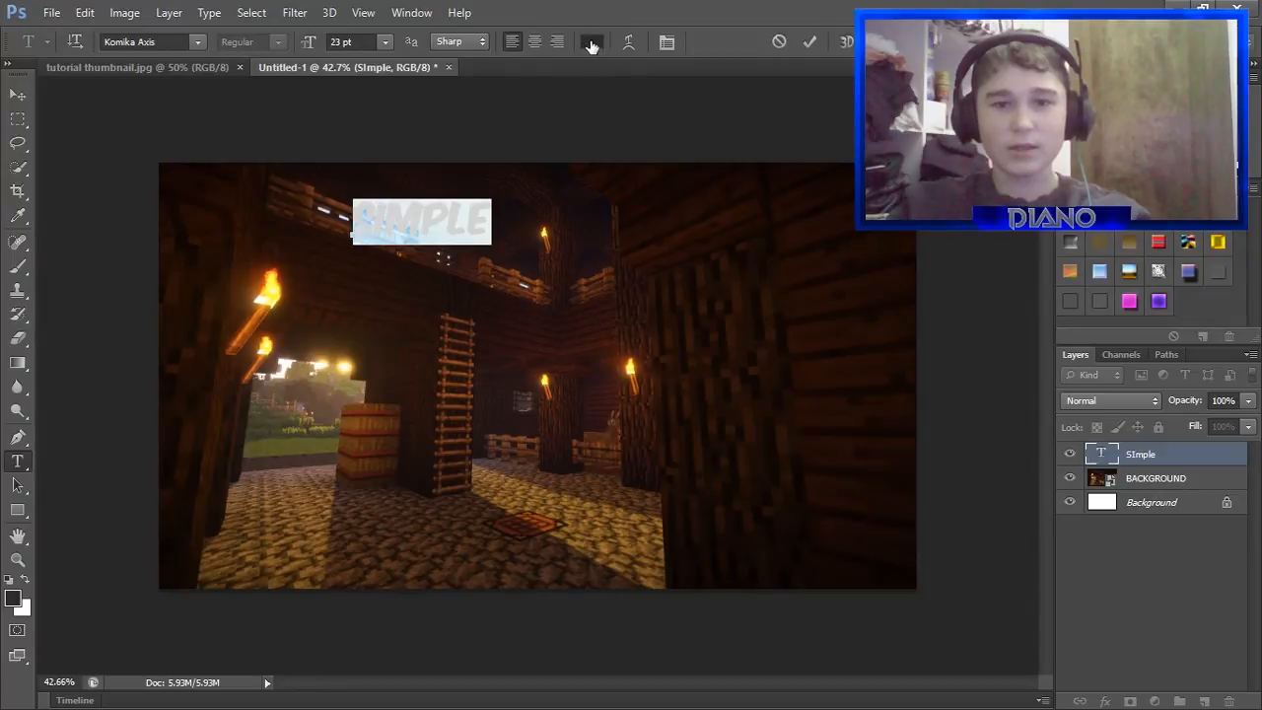
click(590, 42)
drag(178, 38, 176, 36)
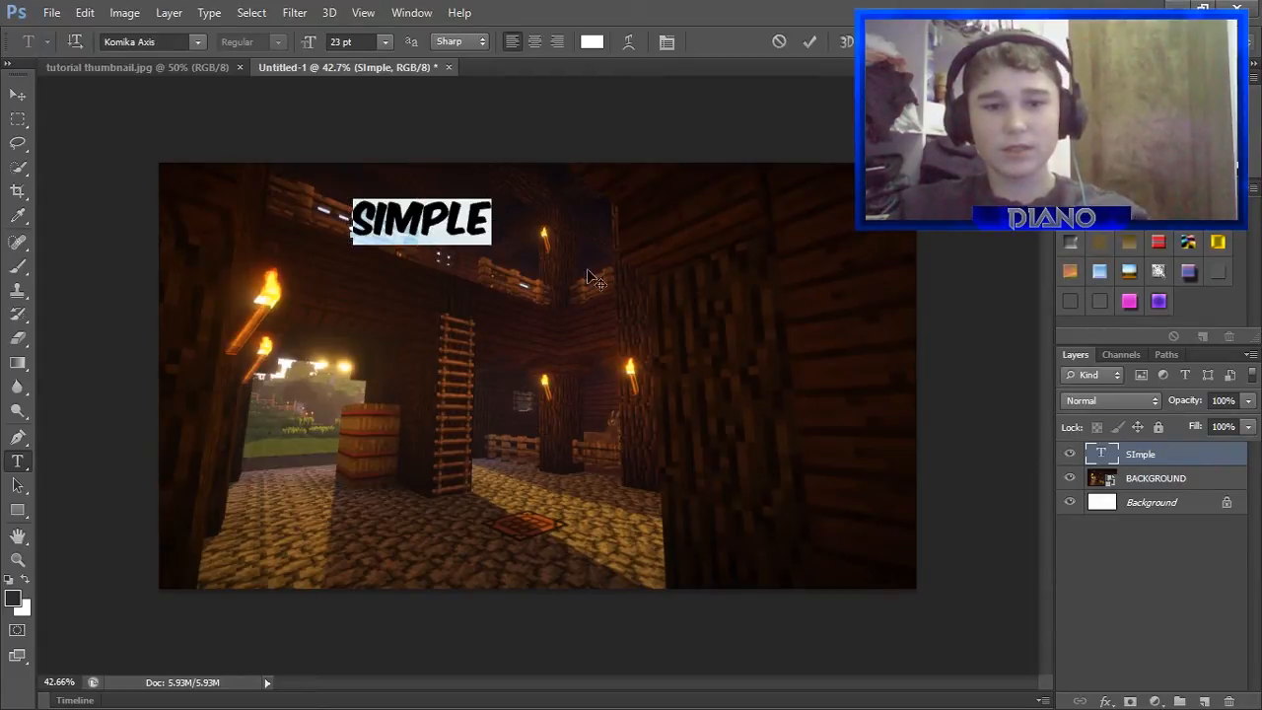
click(809, 41)
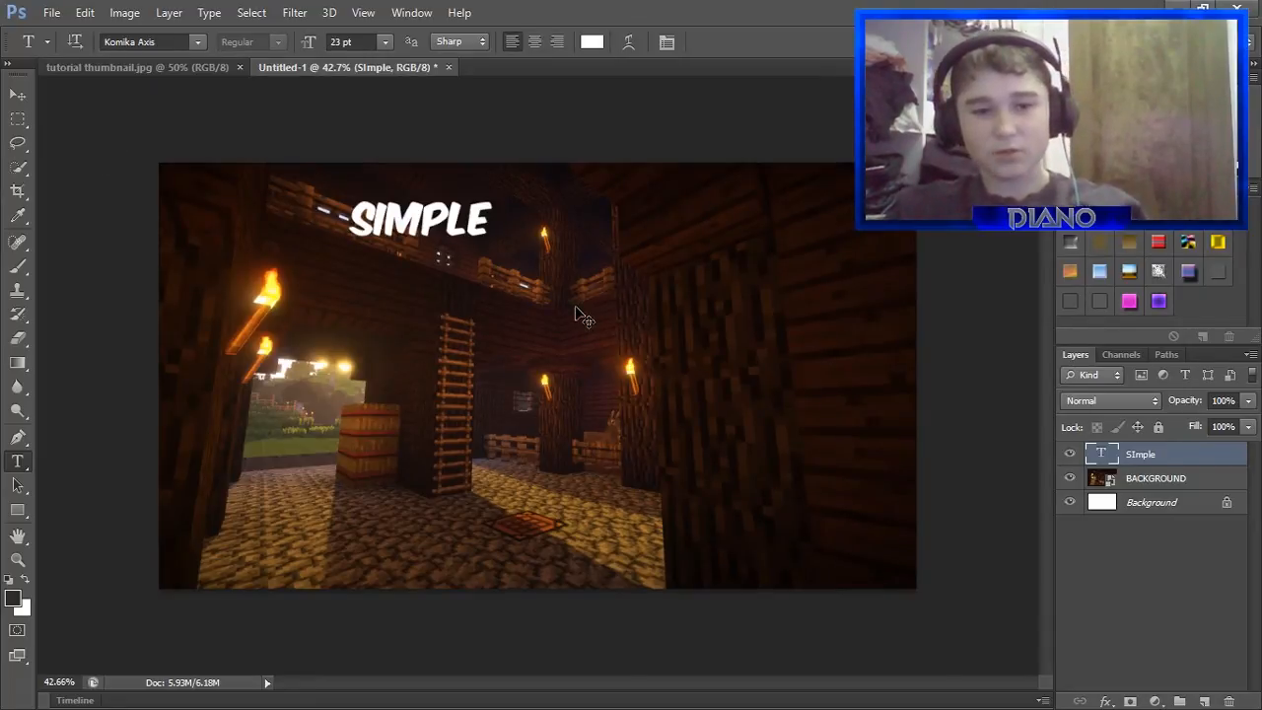
Scale the SIMPLE text proportionally to about 289% and place it horizontally centered in the upper half of the canvas.
key(ctrl+t)
drag(488, 200, 748, 148)
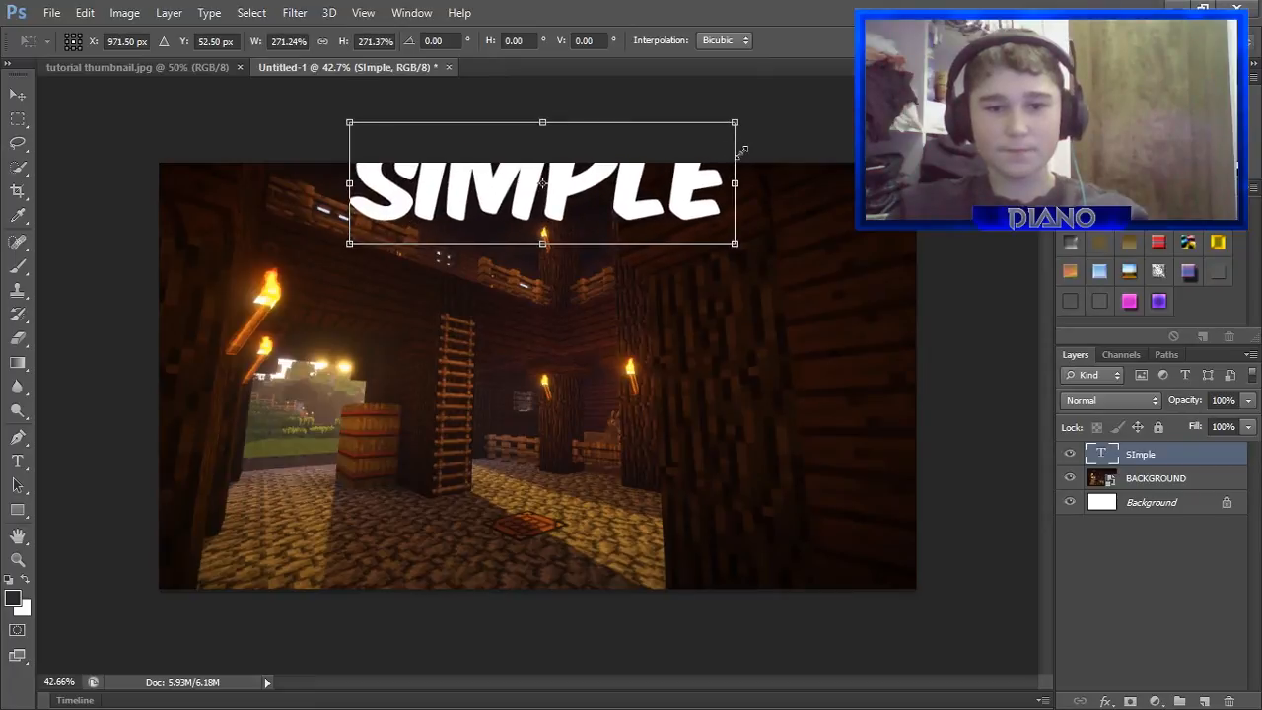
drag(632, 251, 619, 364)
drag(735, 289, 845, 262)
drag(711, 311, 657, 268)
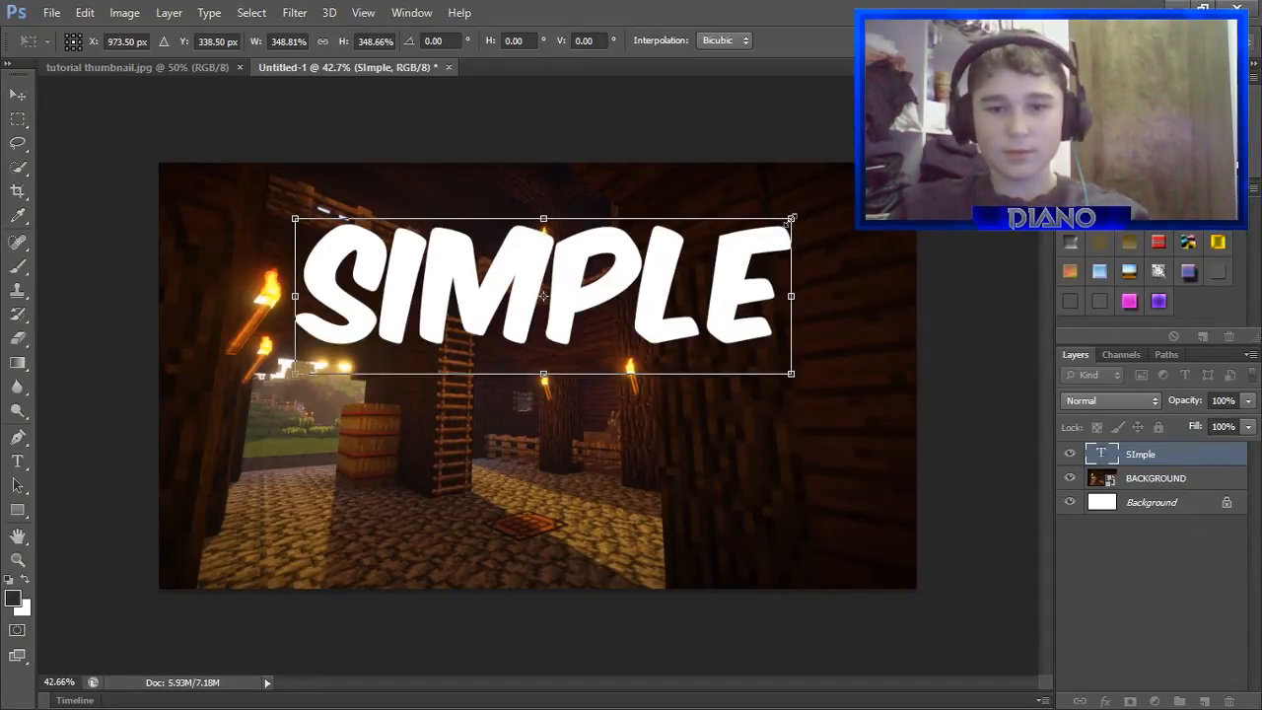
drag(789, 219, 705, 245)
drag(592, 286, 626, 290)
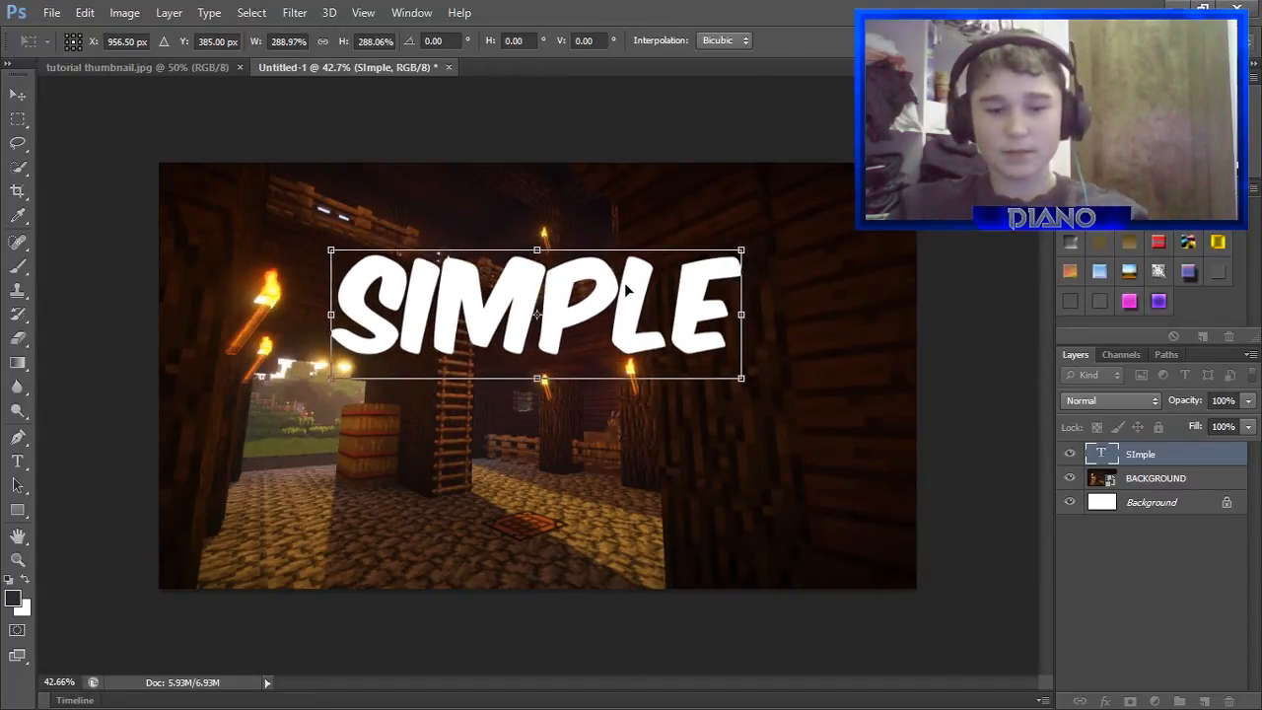
key(Return)
Duplicate the SIMPLE text layer.
key(t)
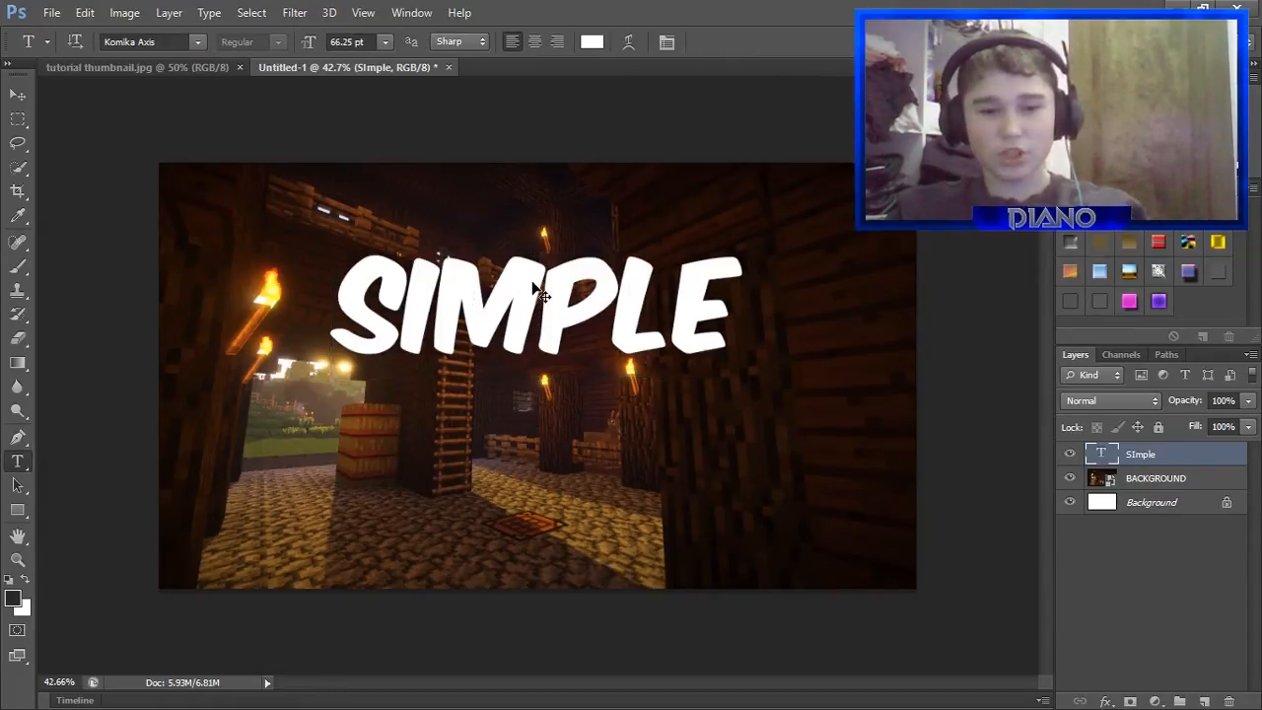
key(ctrl+j)
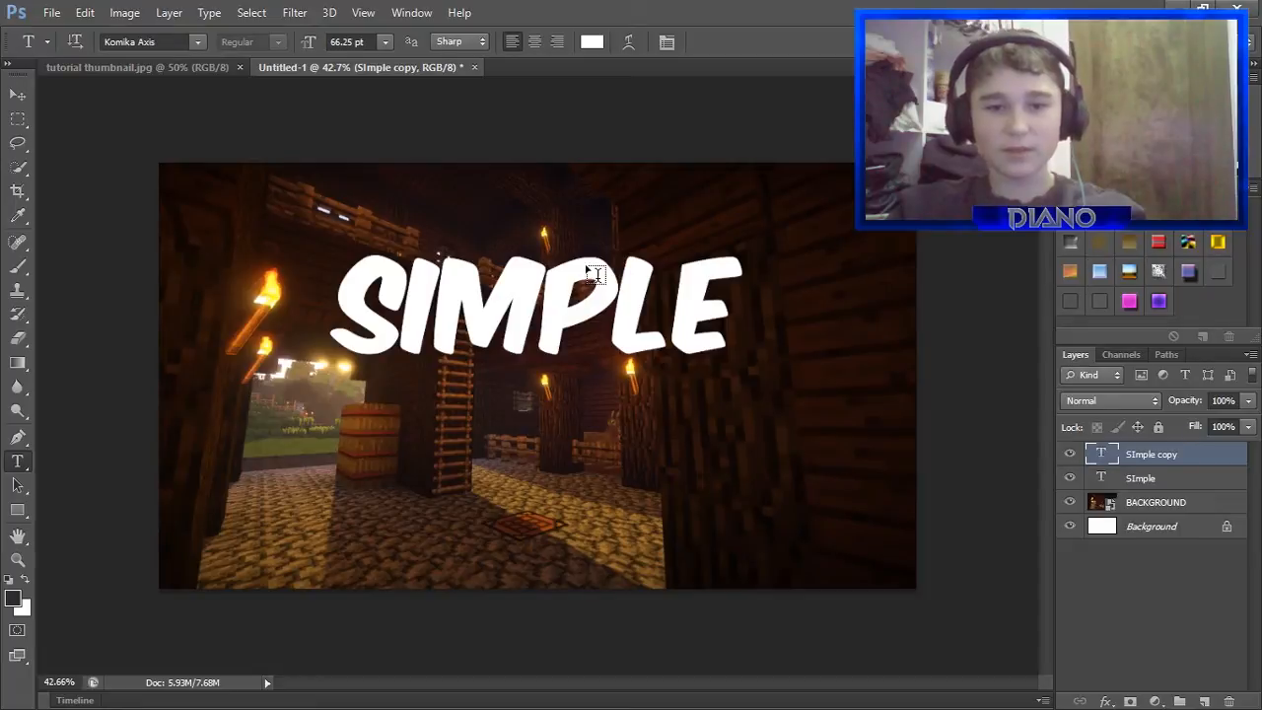
key(ctrl+shift+alt+n)
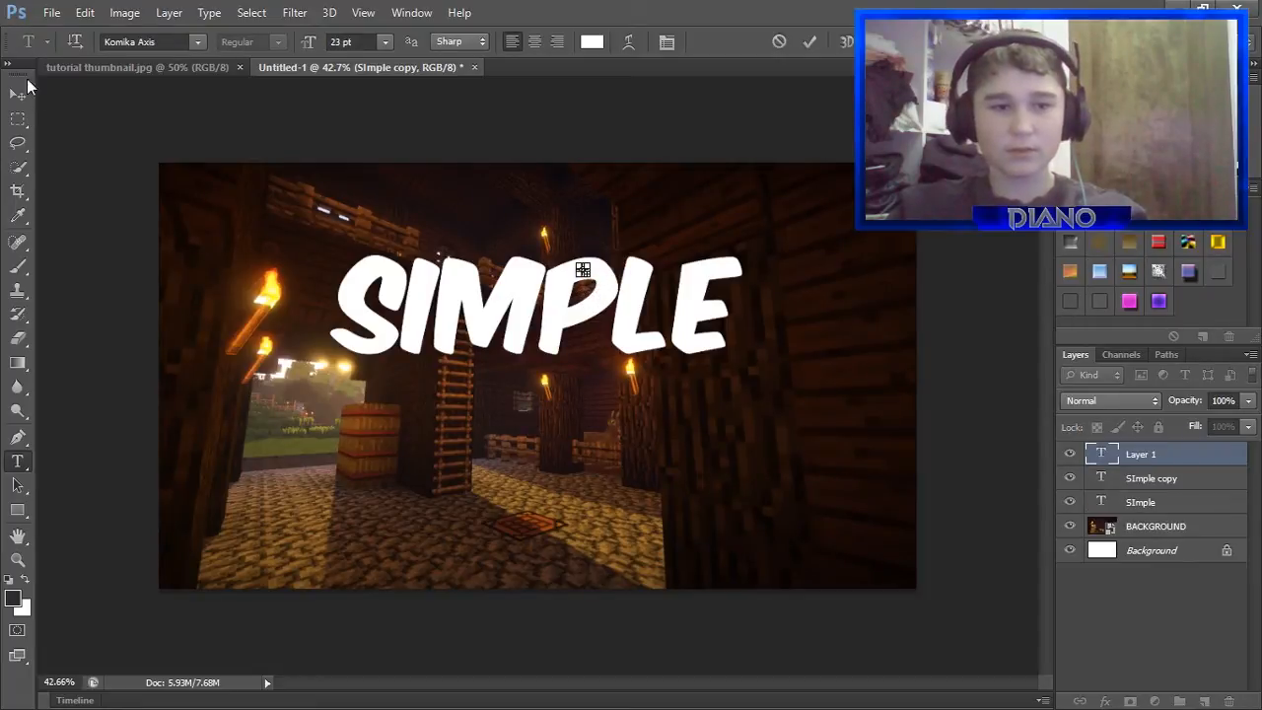
Discard the accidental empty text layer and move the duplicate SIMPLE text directly beneath the original.
key(v)
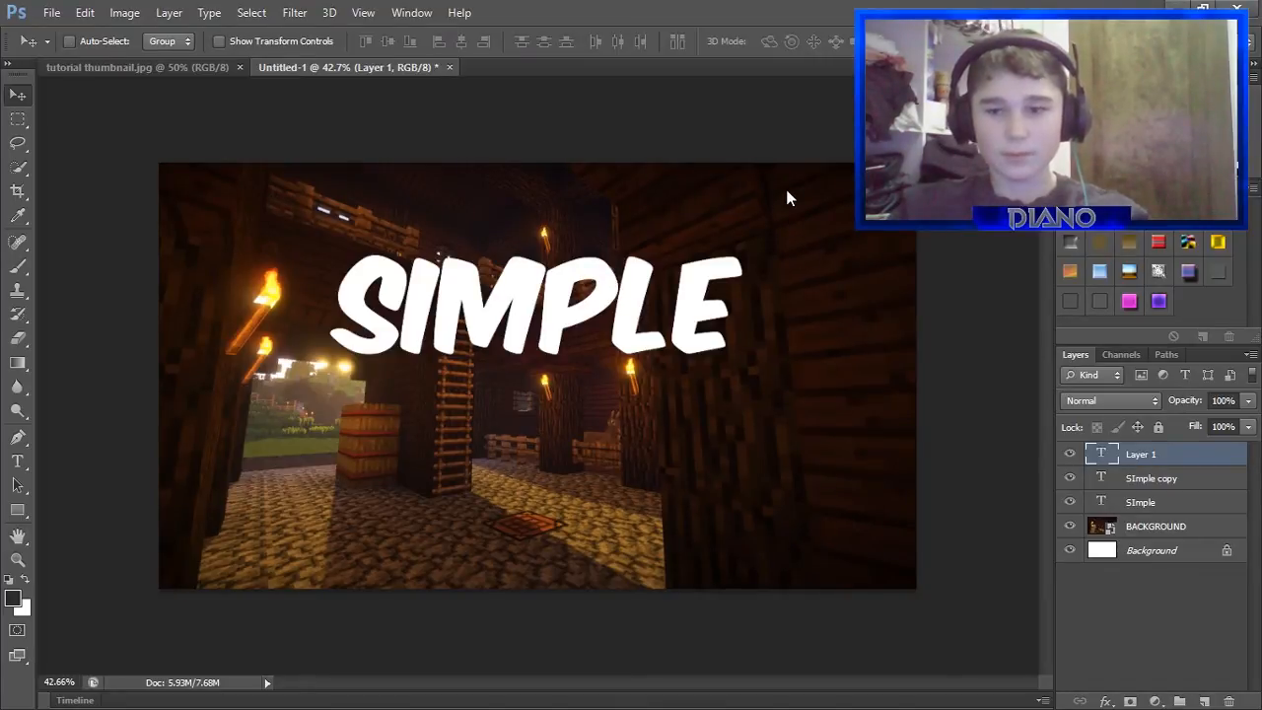
key(ctrl+z)
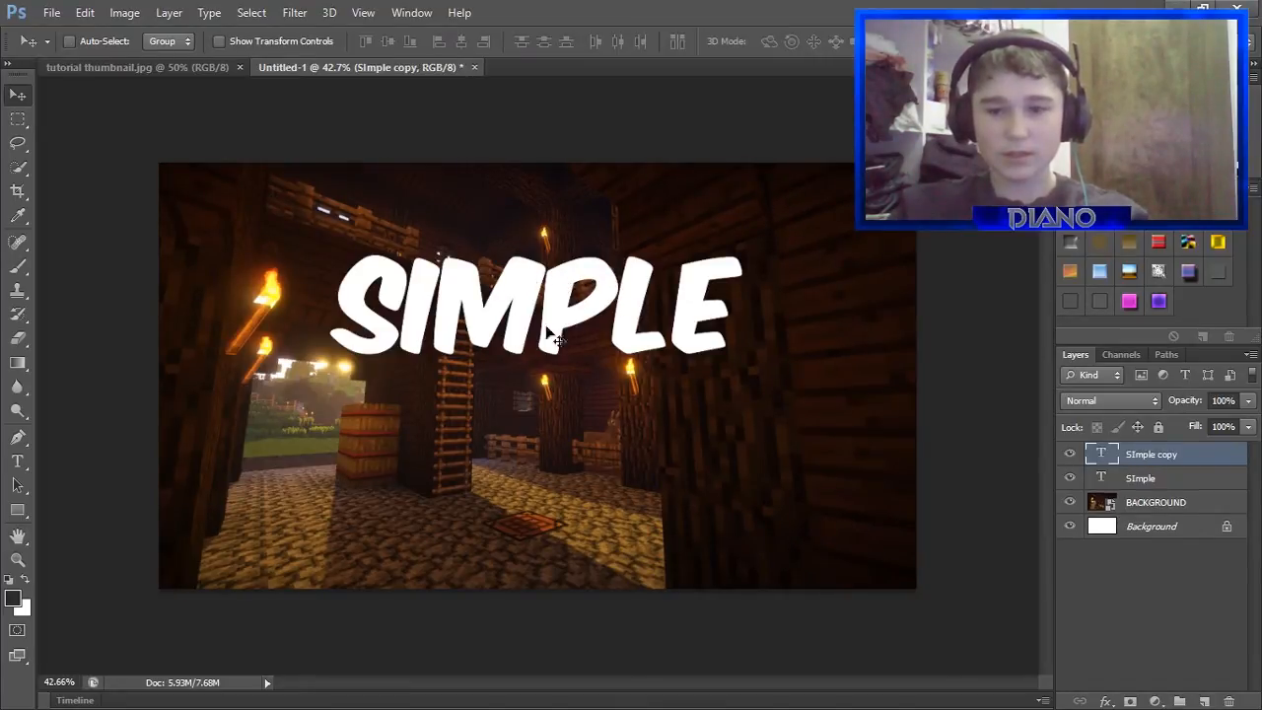
drag(572, 274, 553, 386)
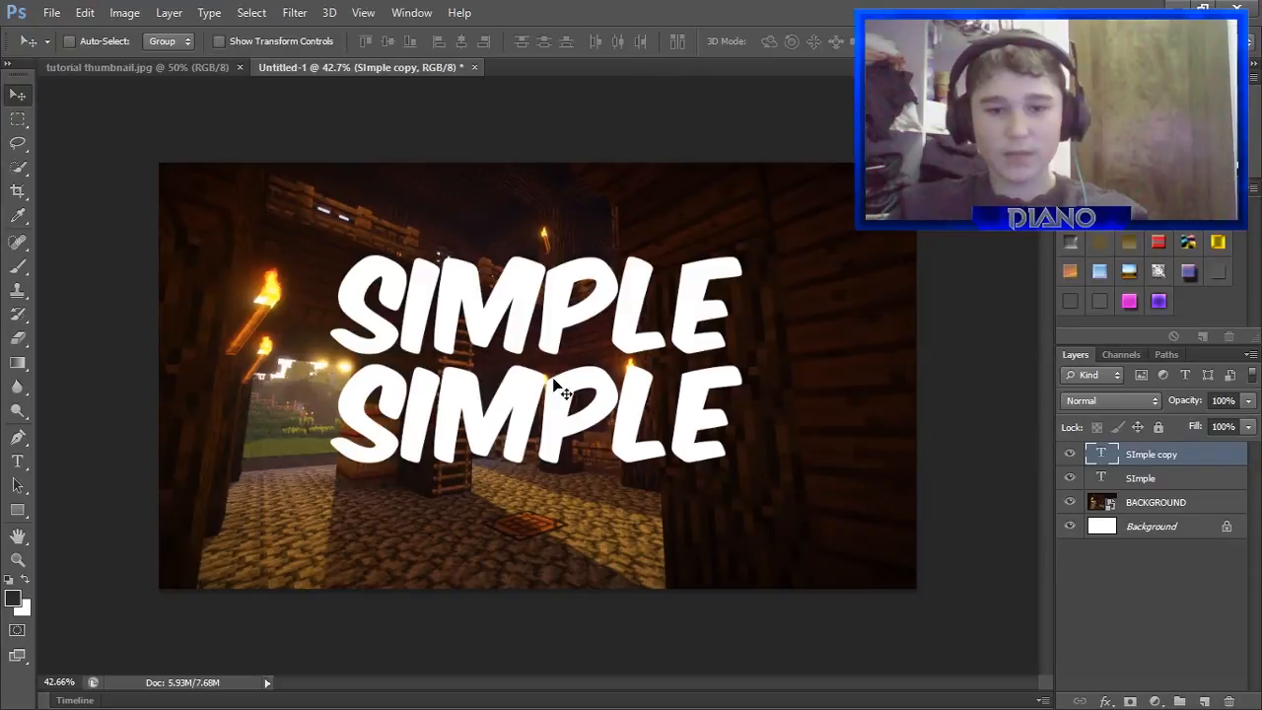
drag(705, 395, 693, 395)
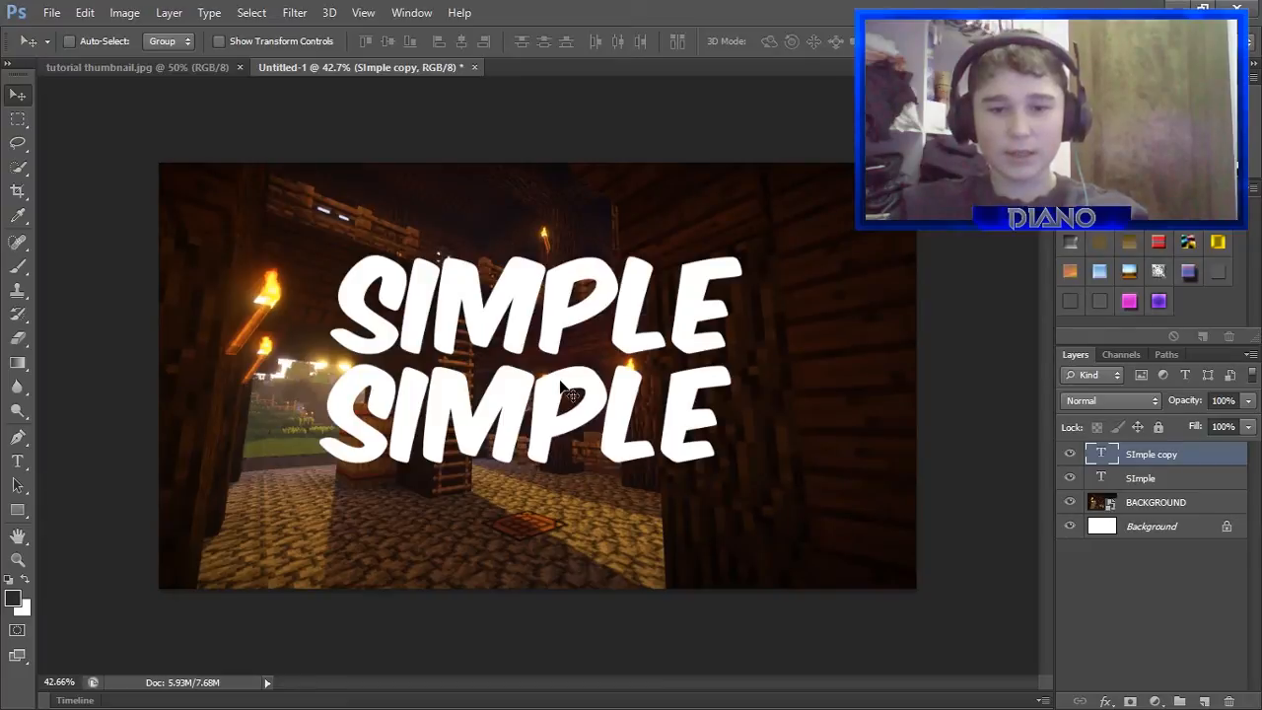
mouse_move(560, 385)
mouse_down()
mouse_move(560, 372)
mouse_move(560, 385)
mouse_up()
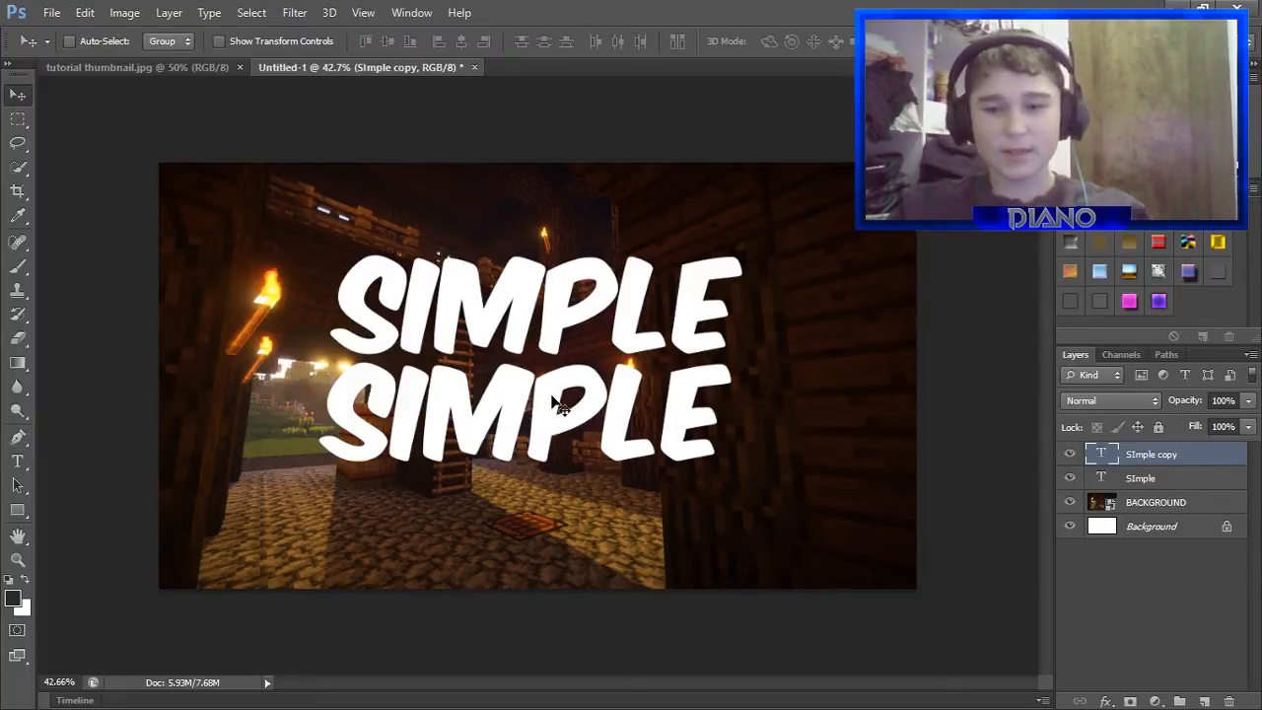
Replace the lower copy's wording with TEXT and center the word beneath SIMPLE.
key(t)
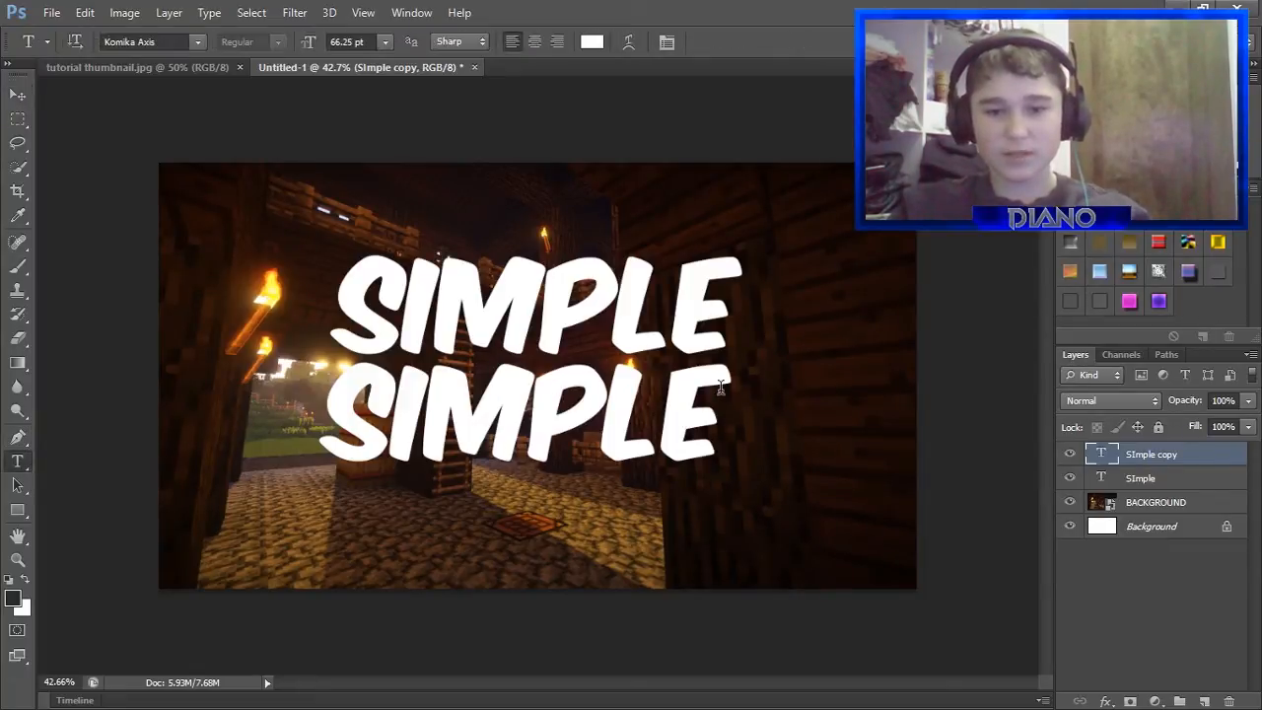
click(719, 398)
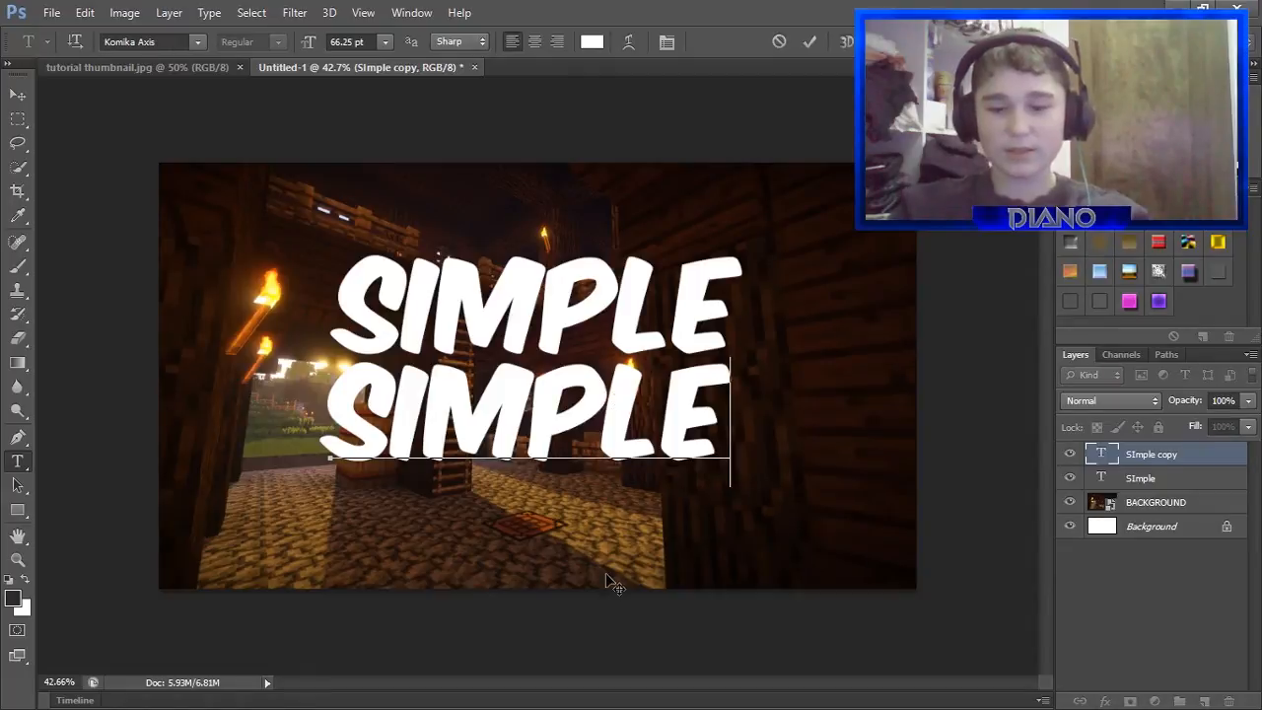
key(BackSpace)
key(BackSpace)
key(BackSpace)
key(BackSpace)
key(BackSpace)
key(BackSpace)
key(BackSpace)
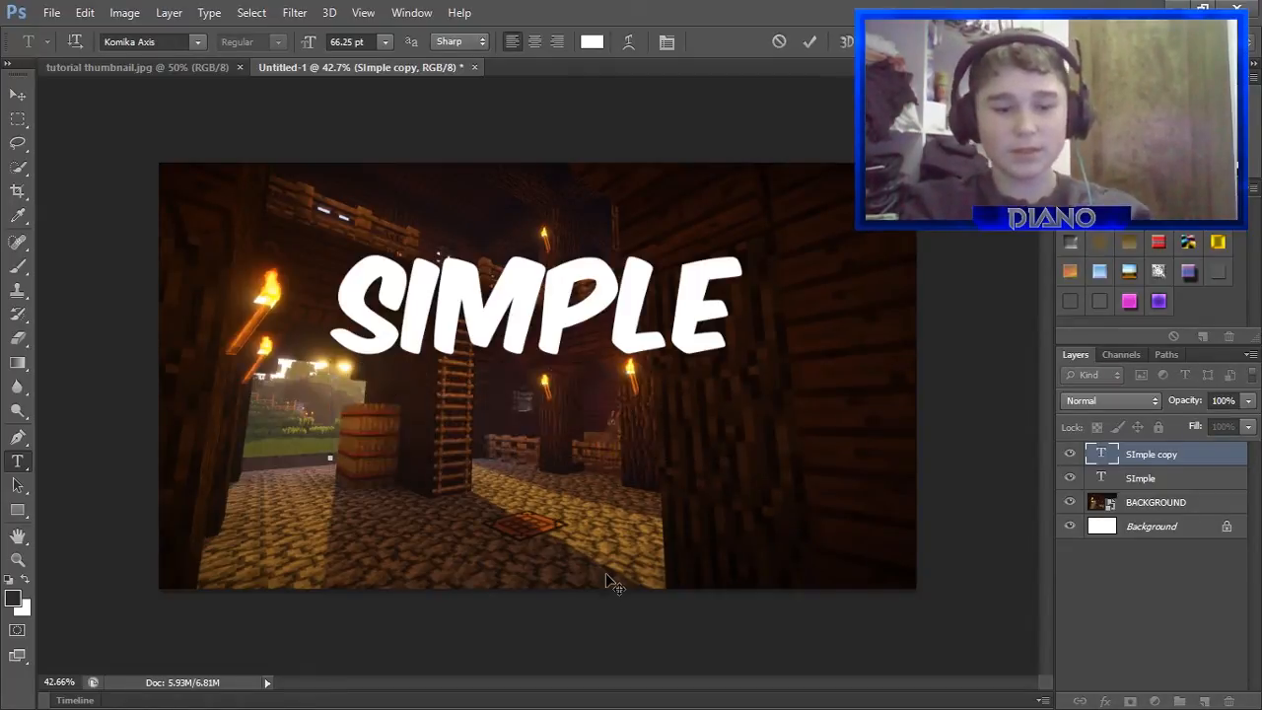
text(TEXT)
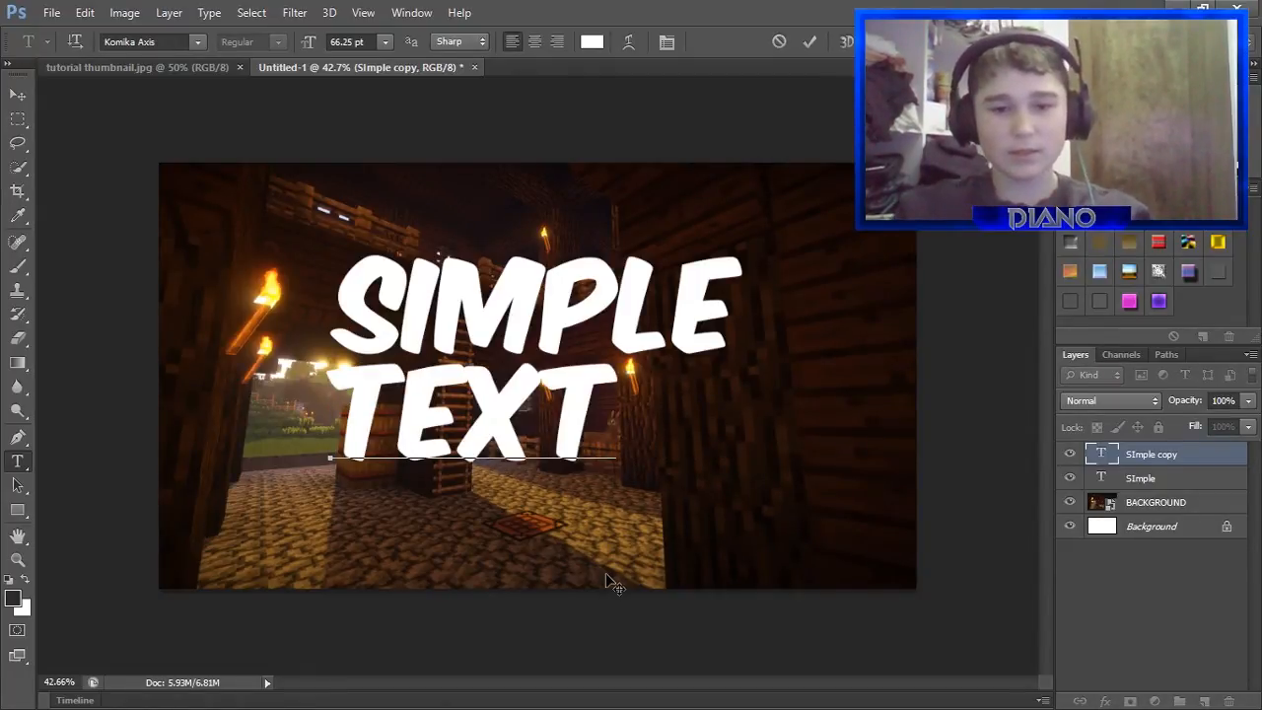
click(810, 41)
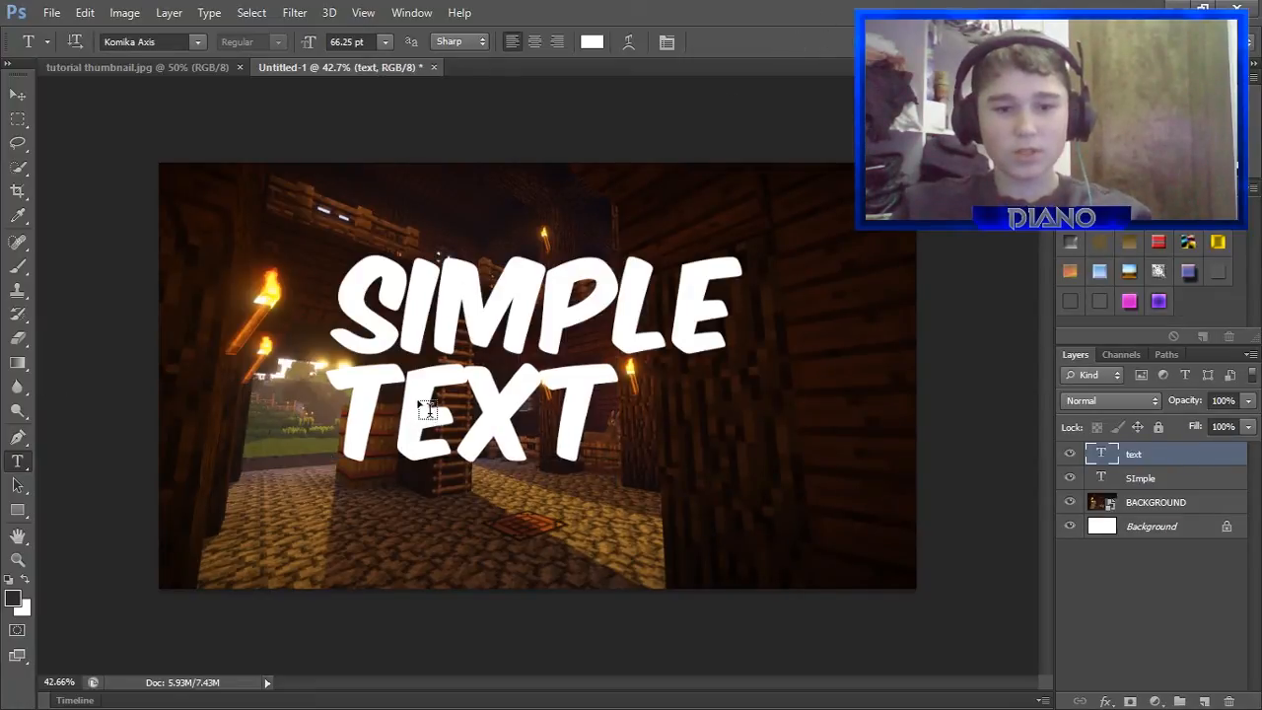
click(24, 95)
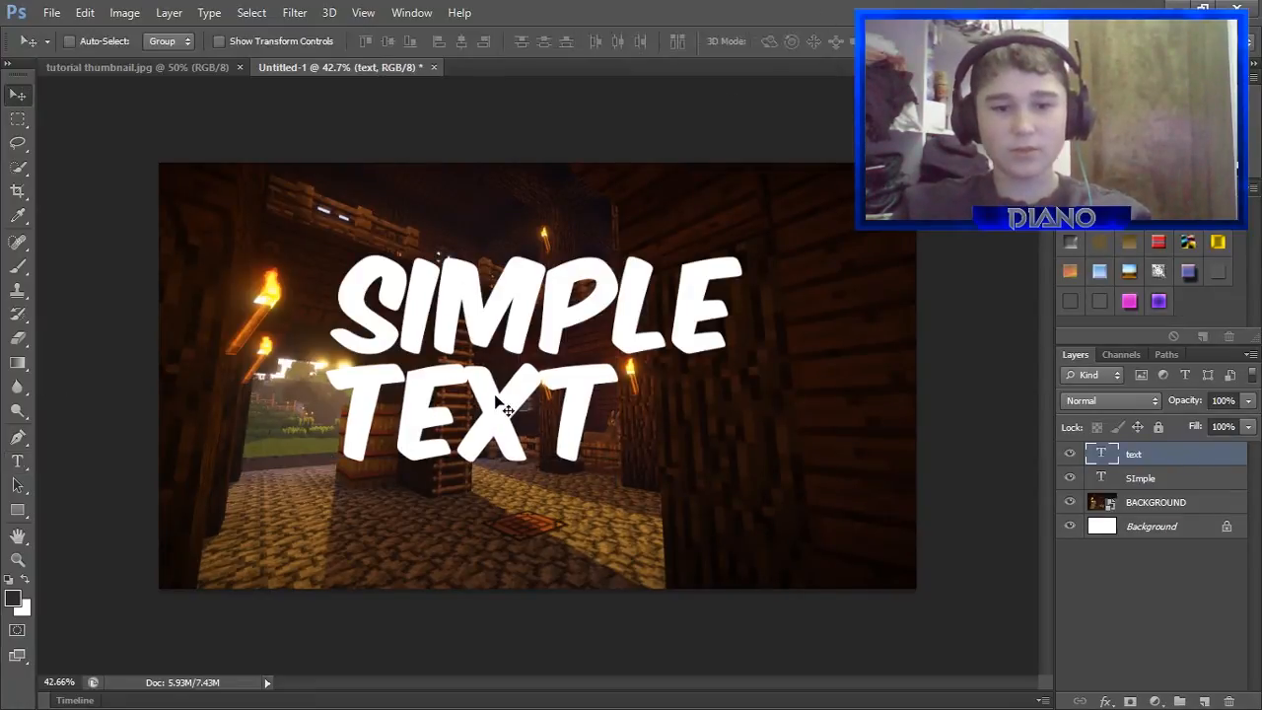
drag(498, 424, 545, 430)
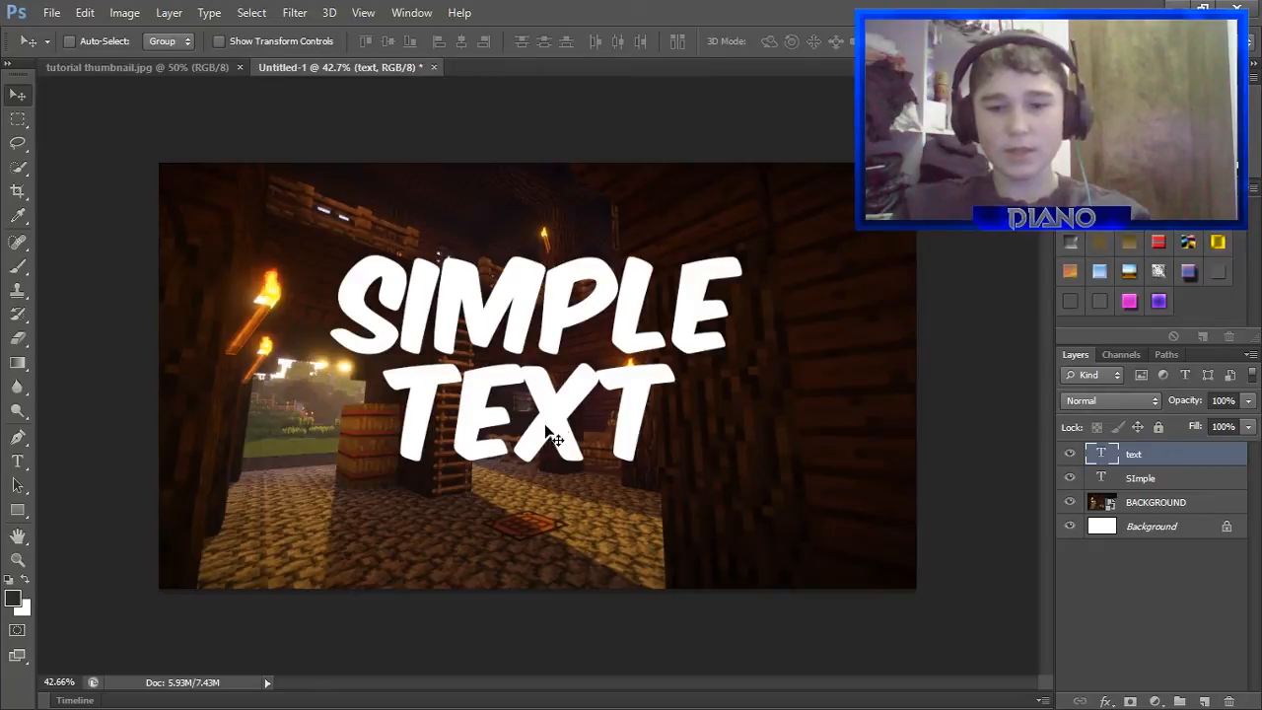
Apply a gradient overlay to the SIMPLE layer, running from white at the top of the letters to light gray at their base.
click(1133, 480)
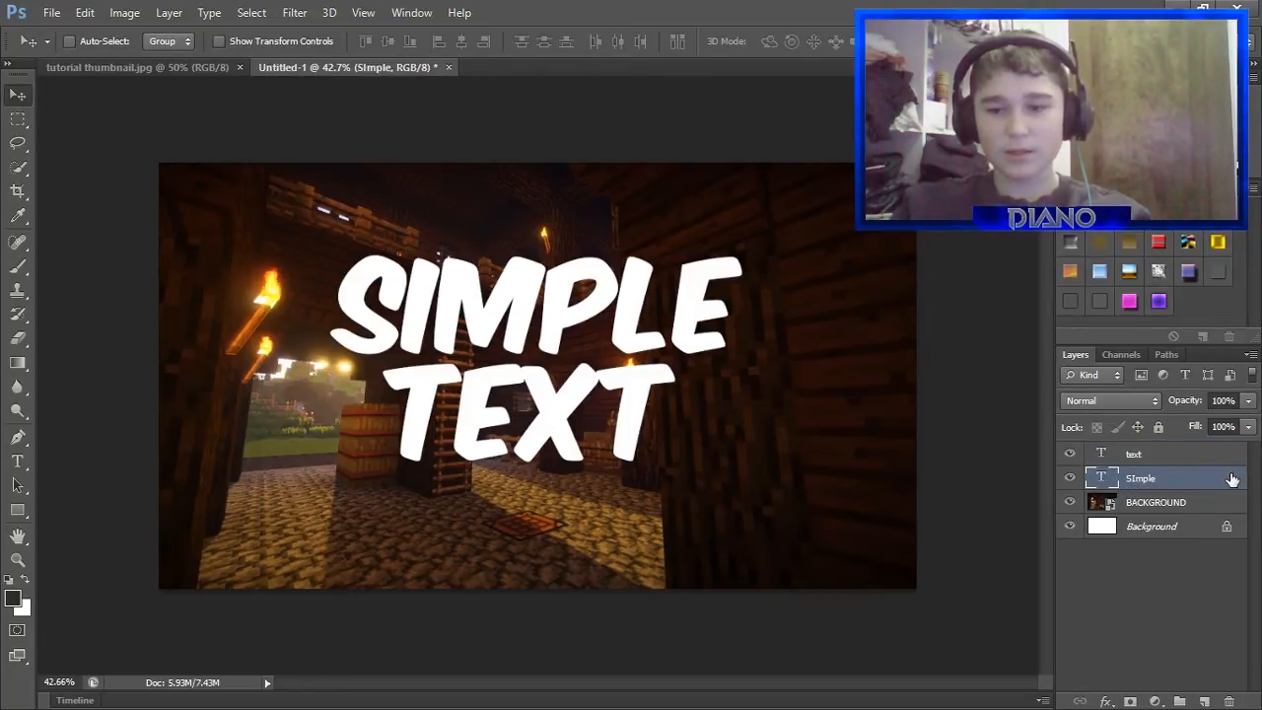
key(h)
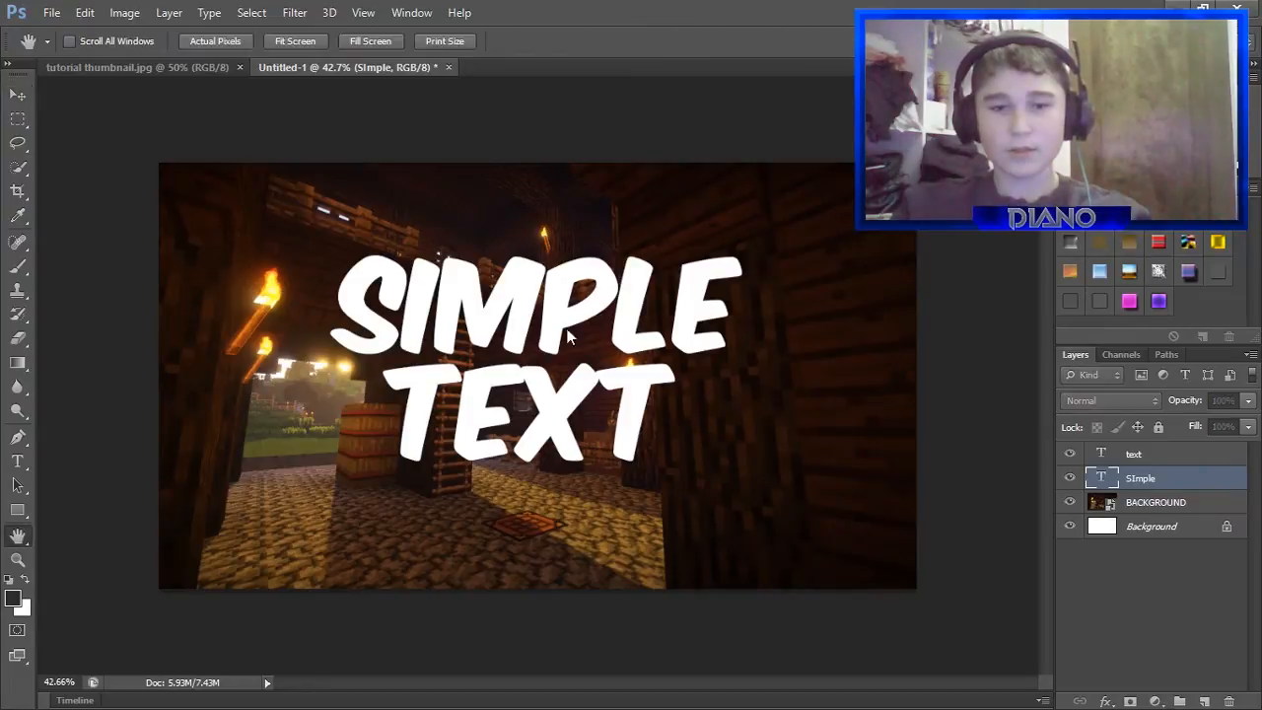
click(465, 414)
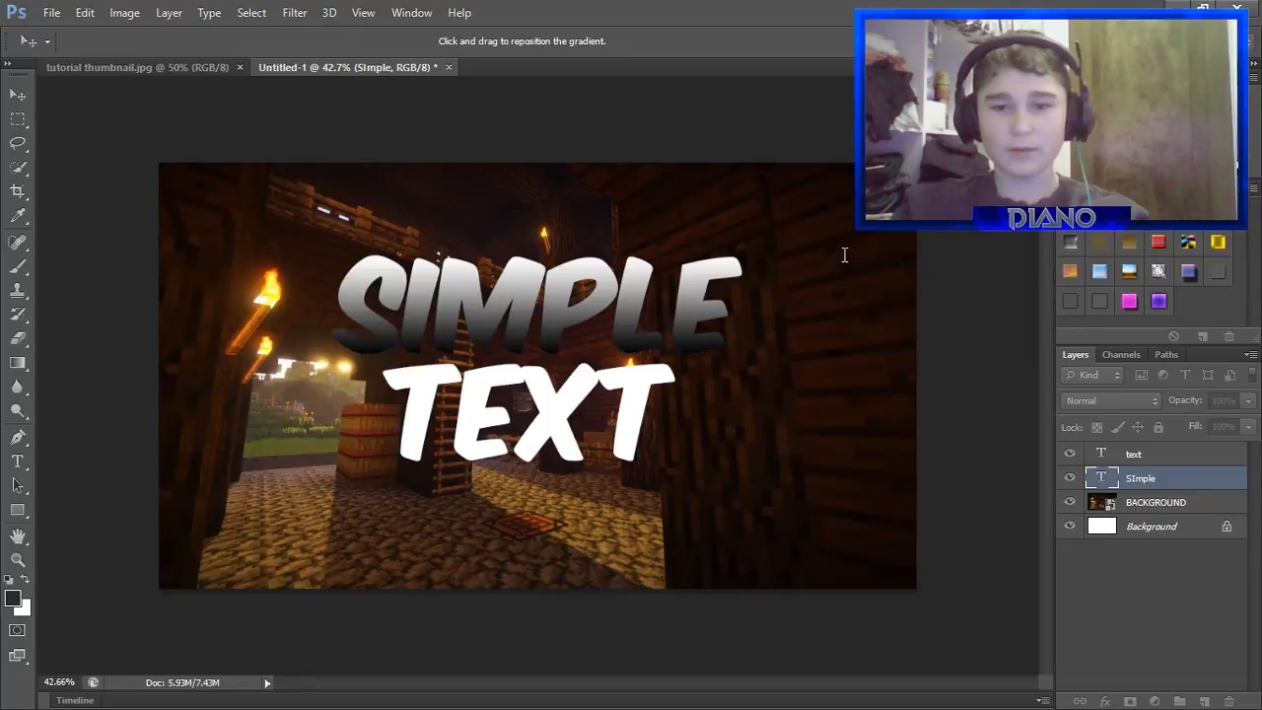
click(848, 336)
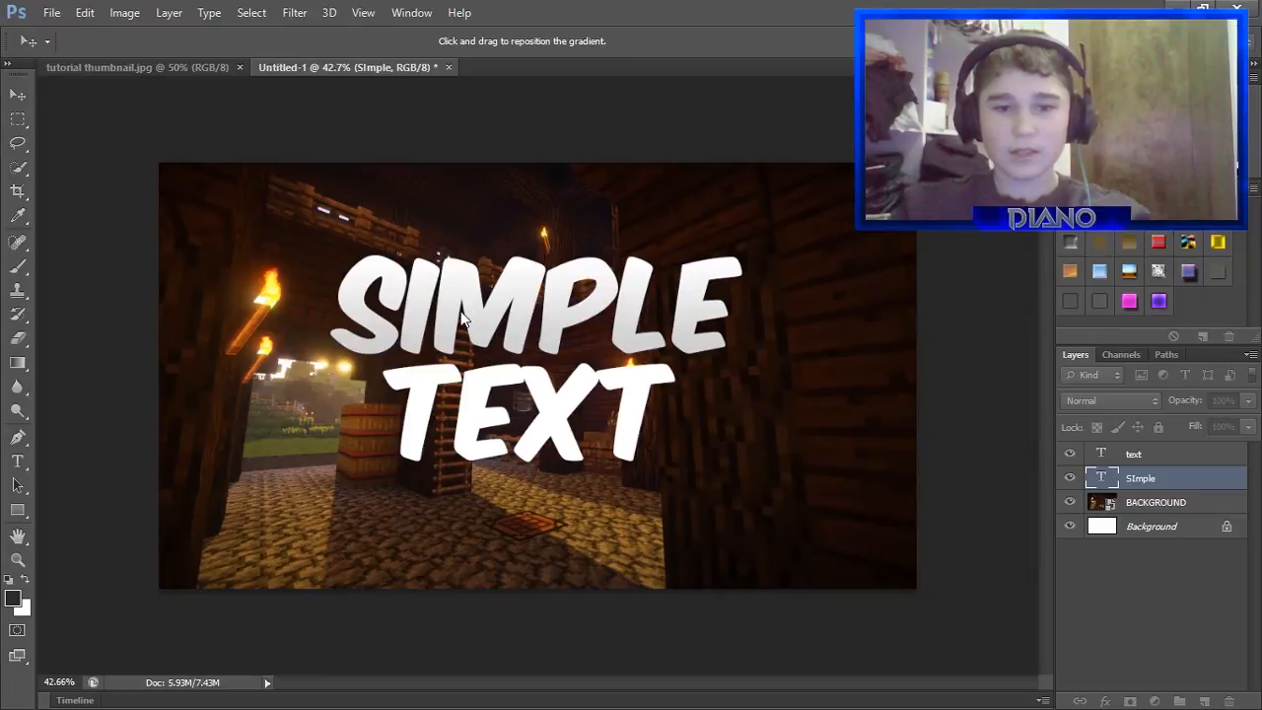
Outline the SIMPLE lettering with a dark gray stroke and copy its layer effects onto the TEXT layer.
key(h)
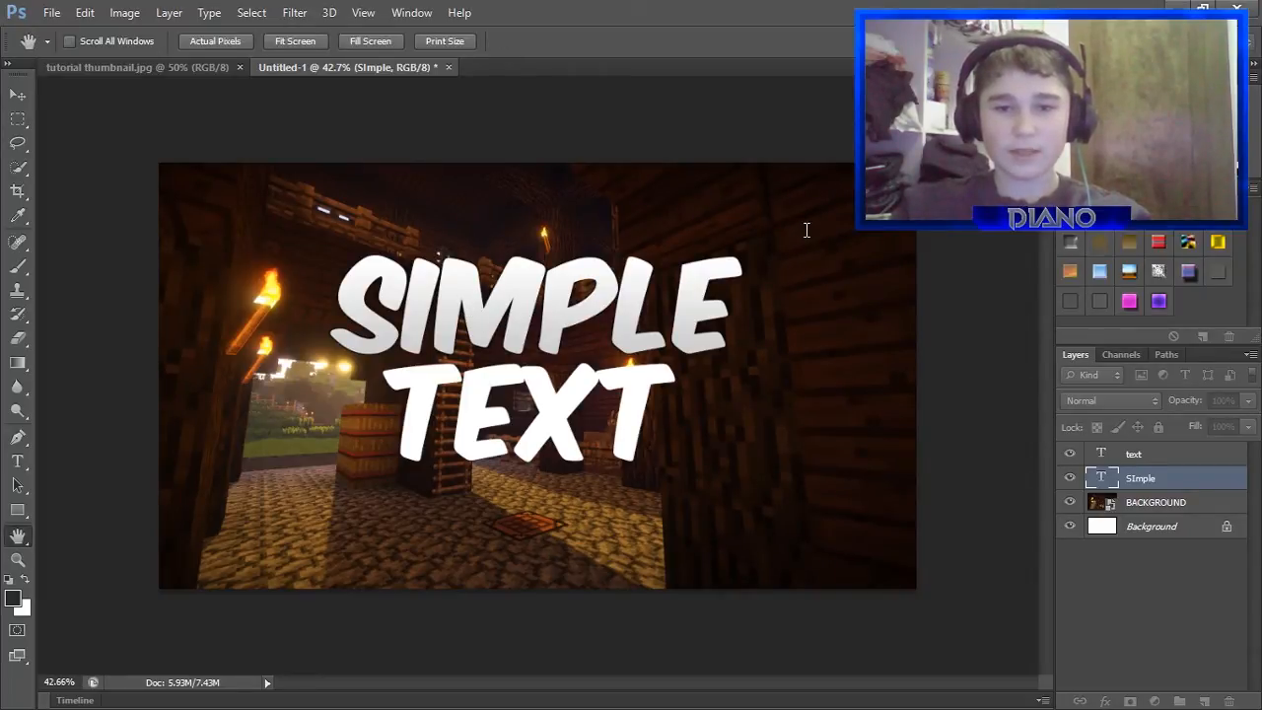
key(i)
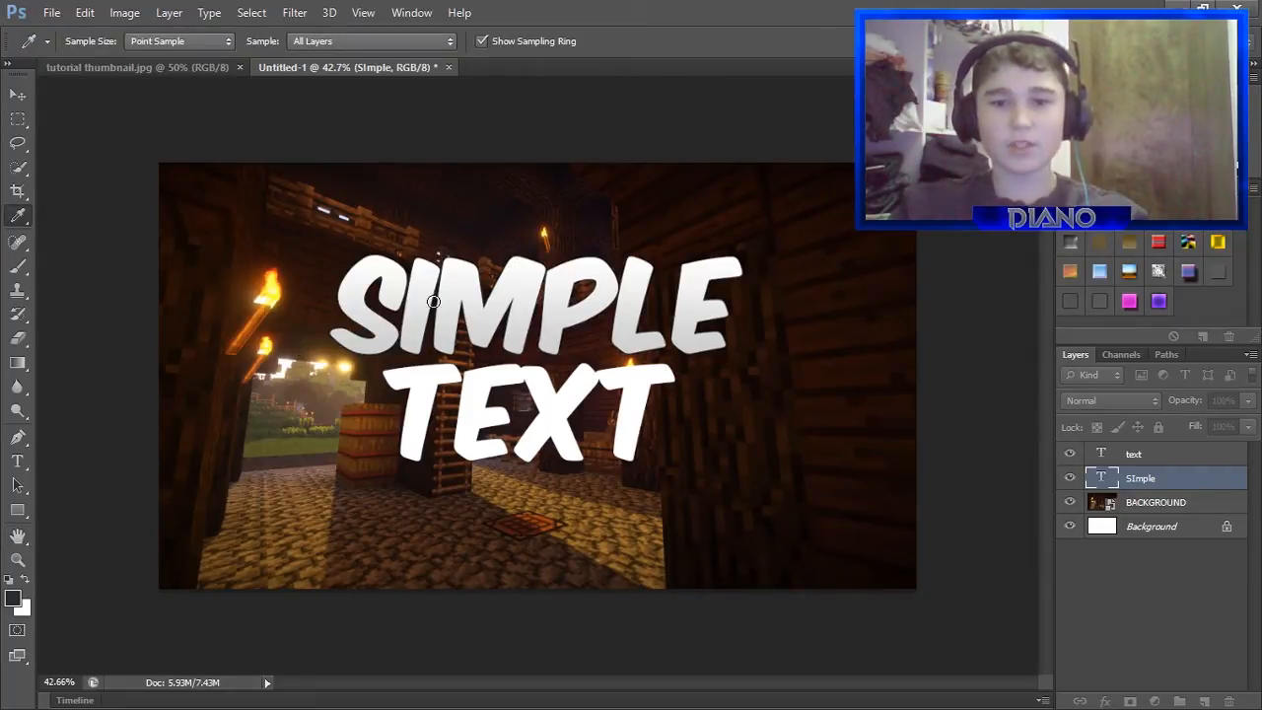
key(h)
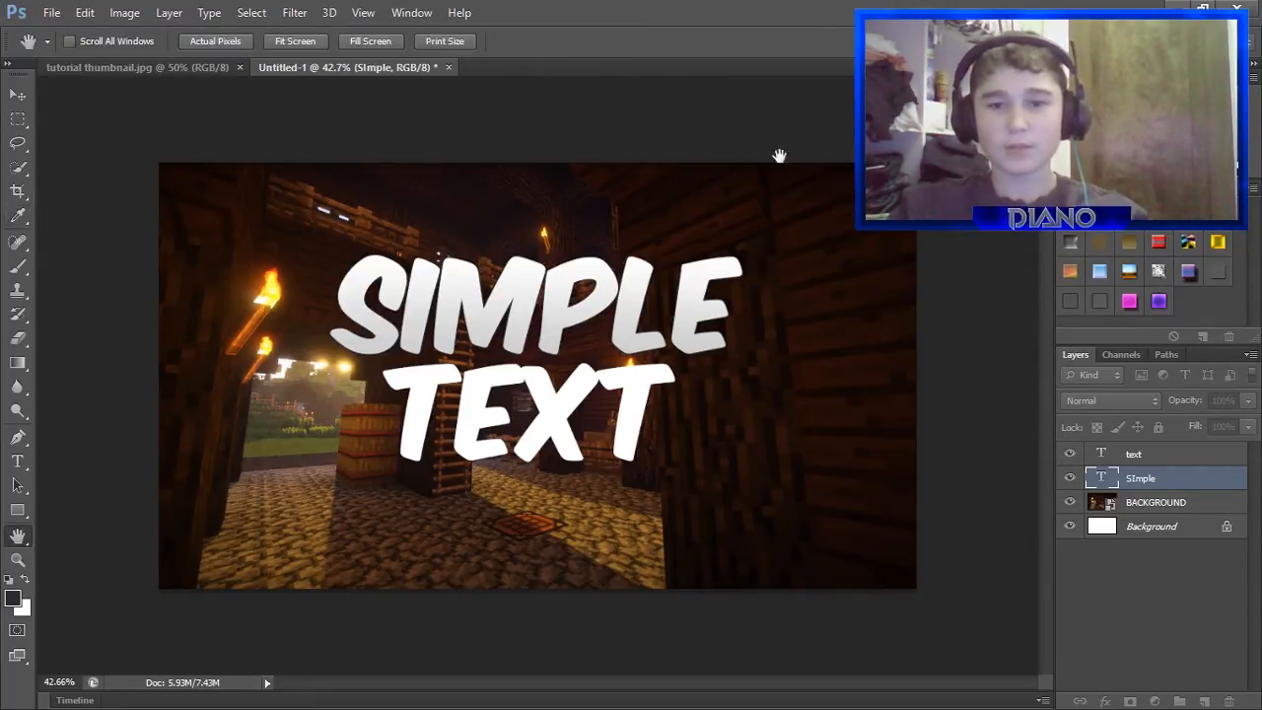
click(781, 304)
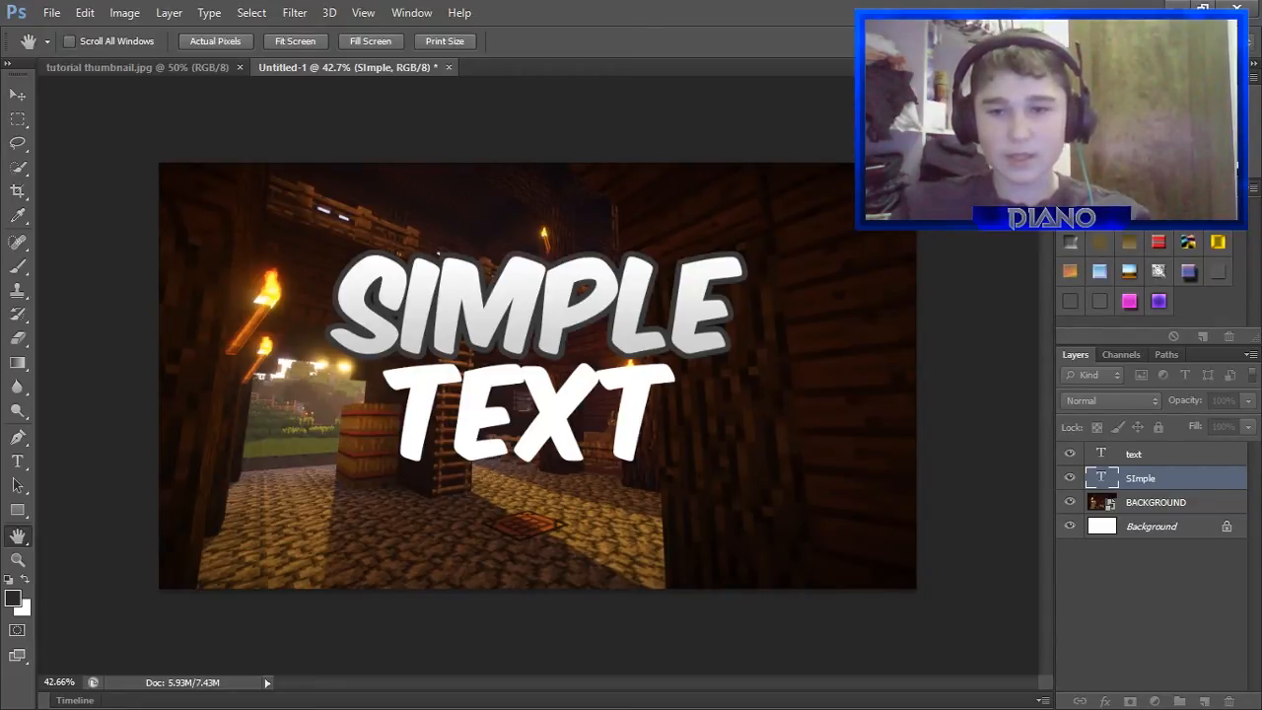
key(Return)
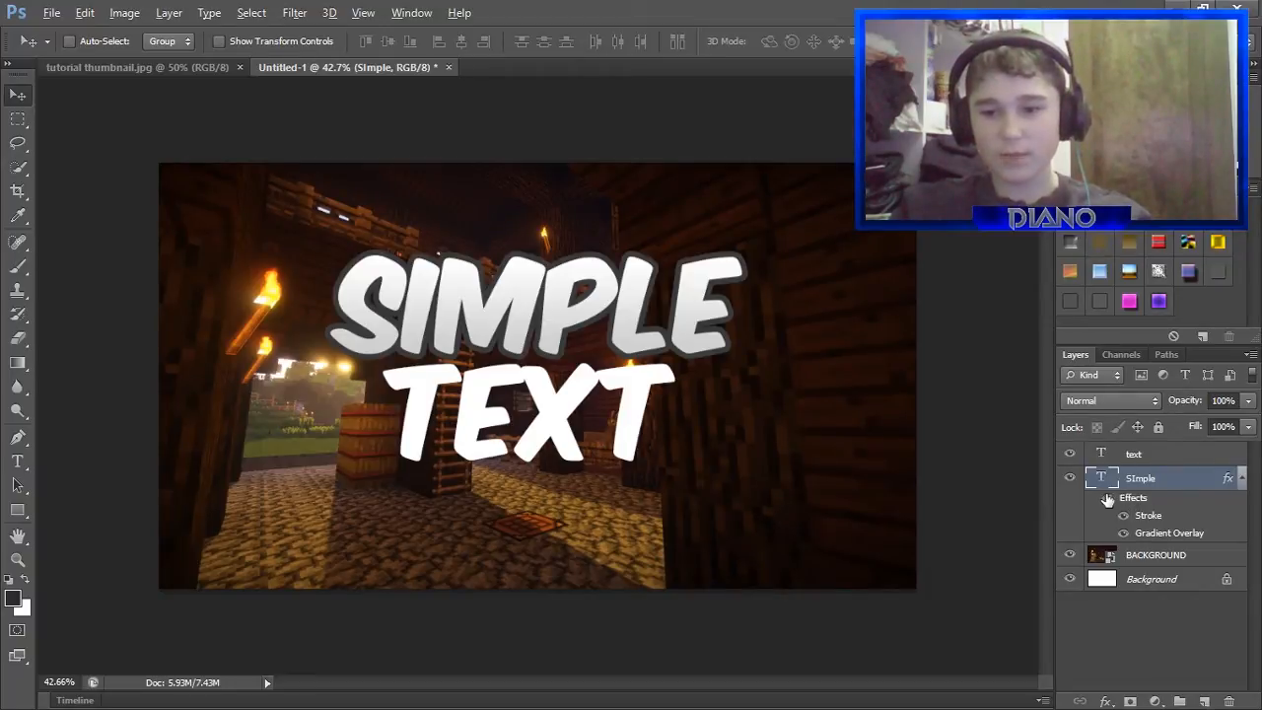
mouse_move(1132, 500)
mouse_down()
mouse_move(1205, 491)
mouse_move(1213, 465)
mouse_move(1132, 455)
mouse_up()
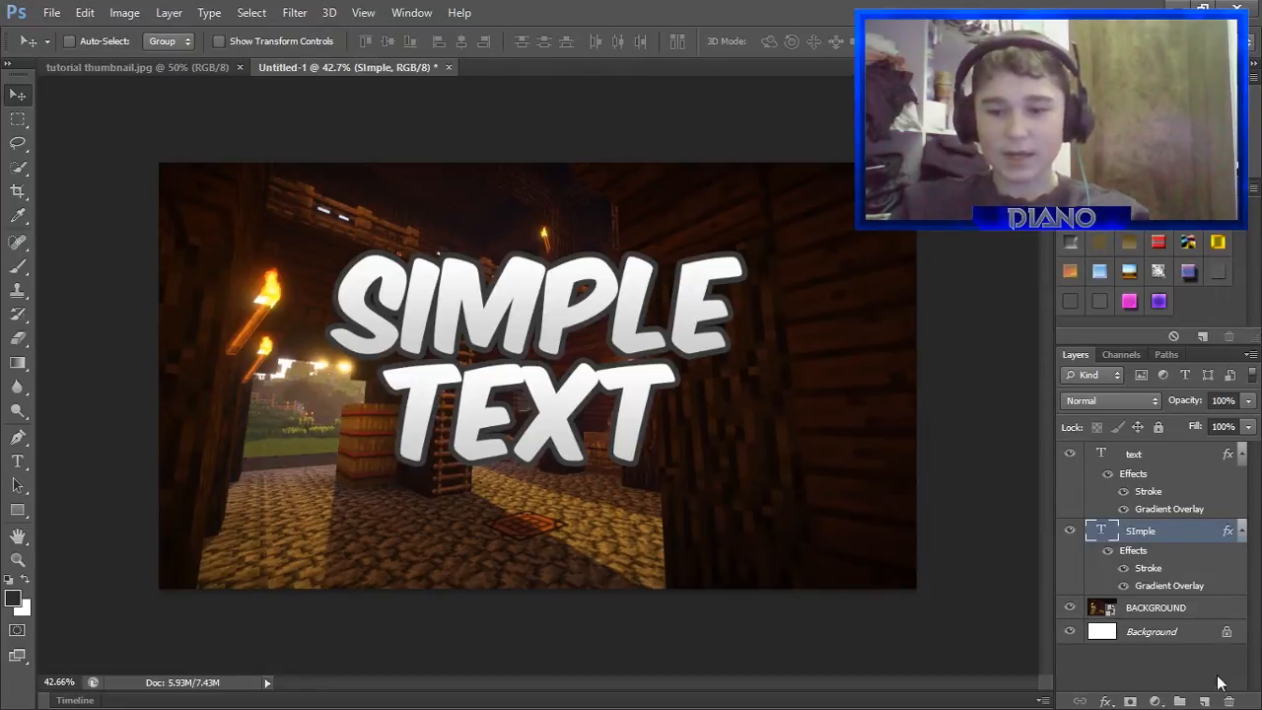
Add a new empty layer between the lettering and the BACKGROUND layer, and sample the dark gray of the letter outline as the foreground color.
click(1204, 701)
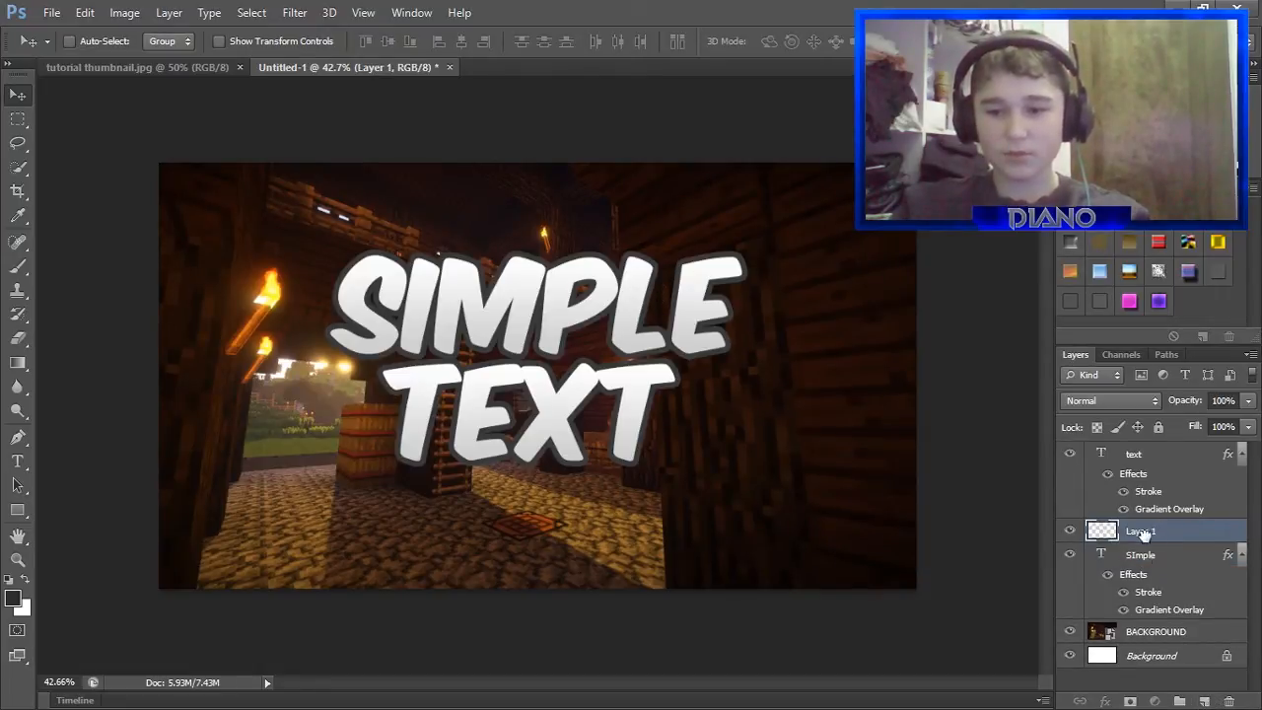
drag(1142, 532, 1139, 619)
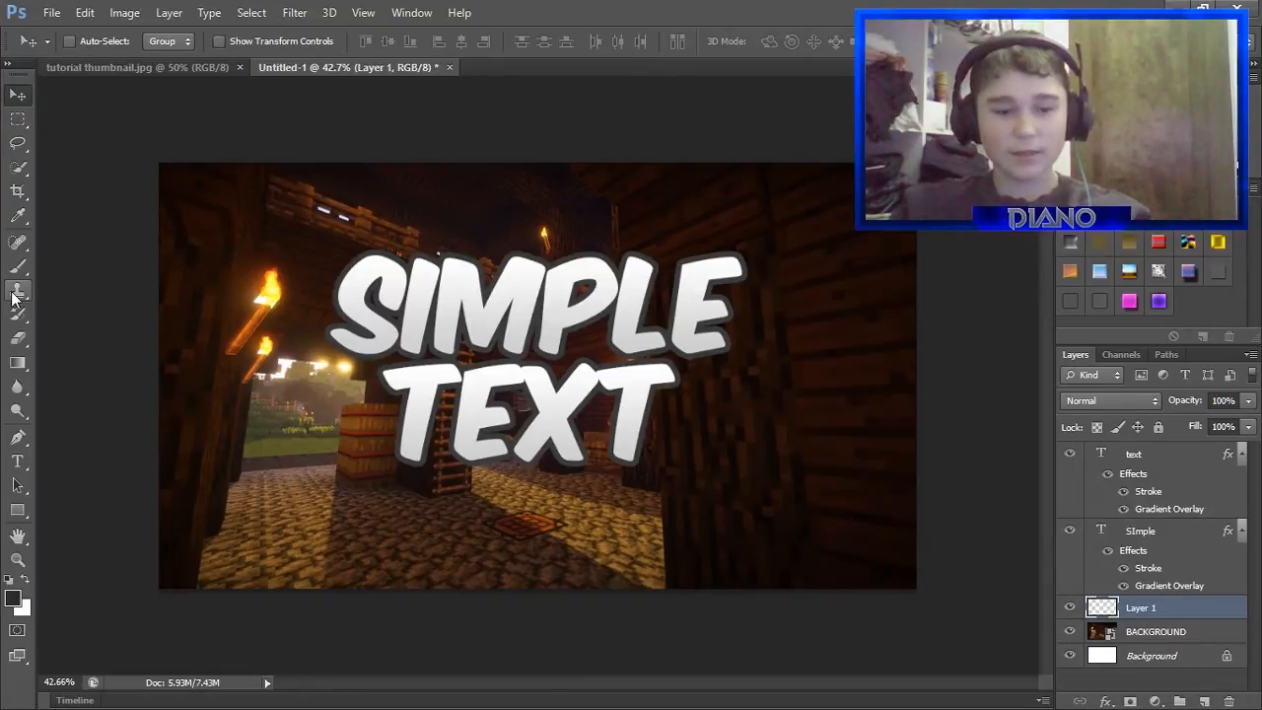
key(i)
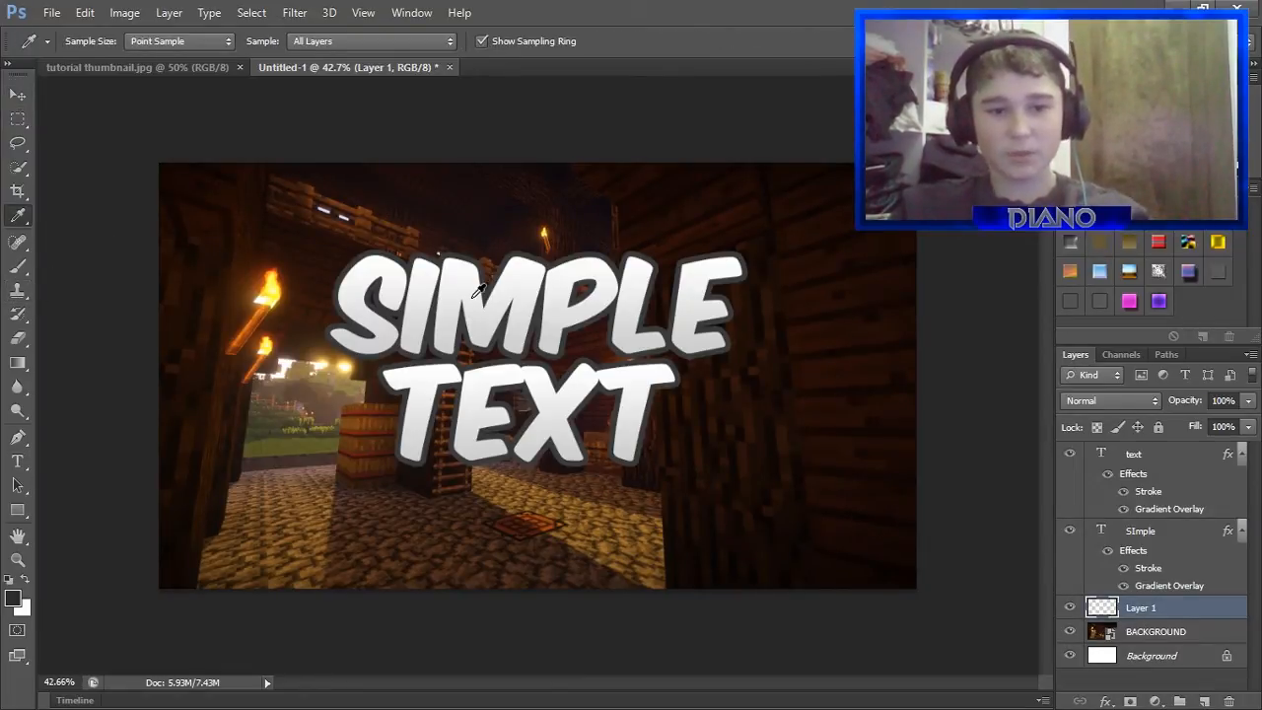
scroll(584, 294, up, 11)
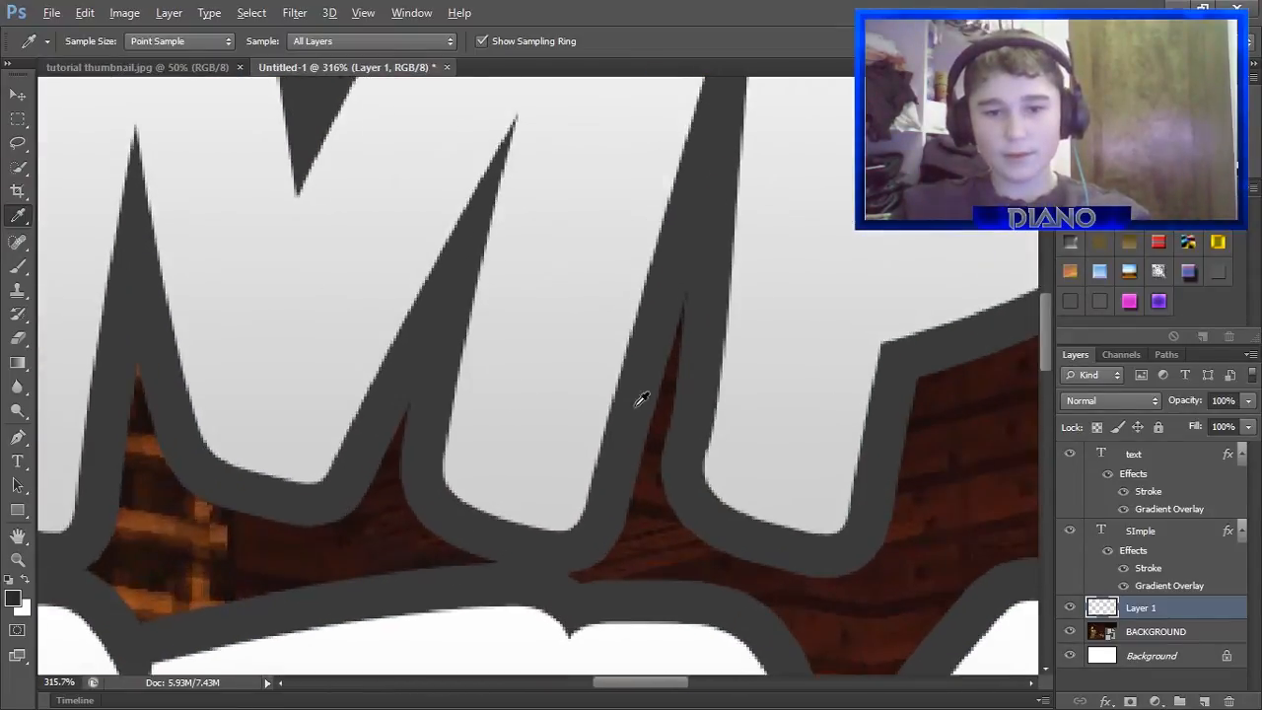
scroll(641, 399, up, 1)
click(717, 307)
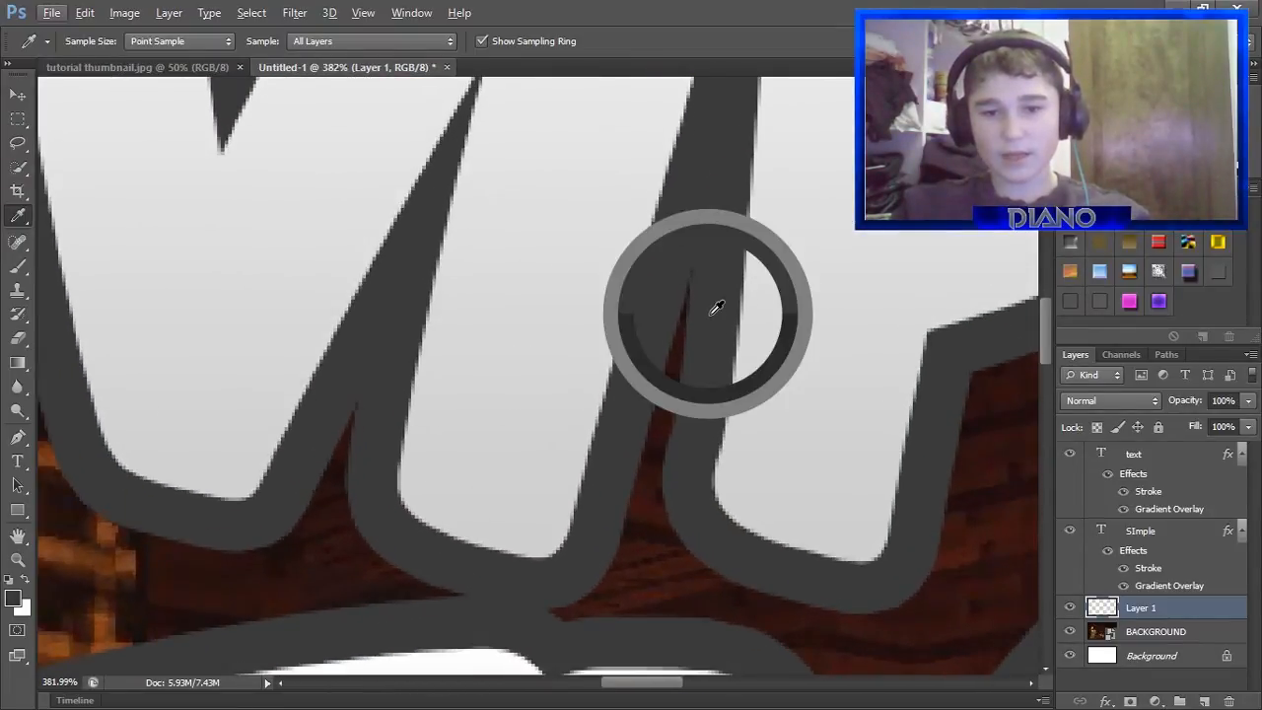
scroll(488, 433, down, 12)
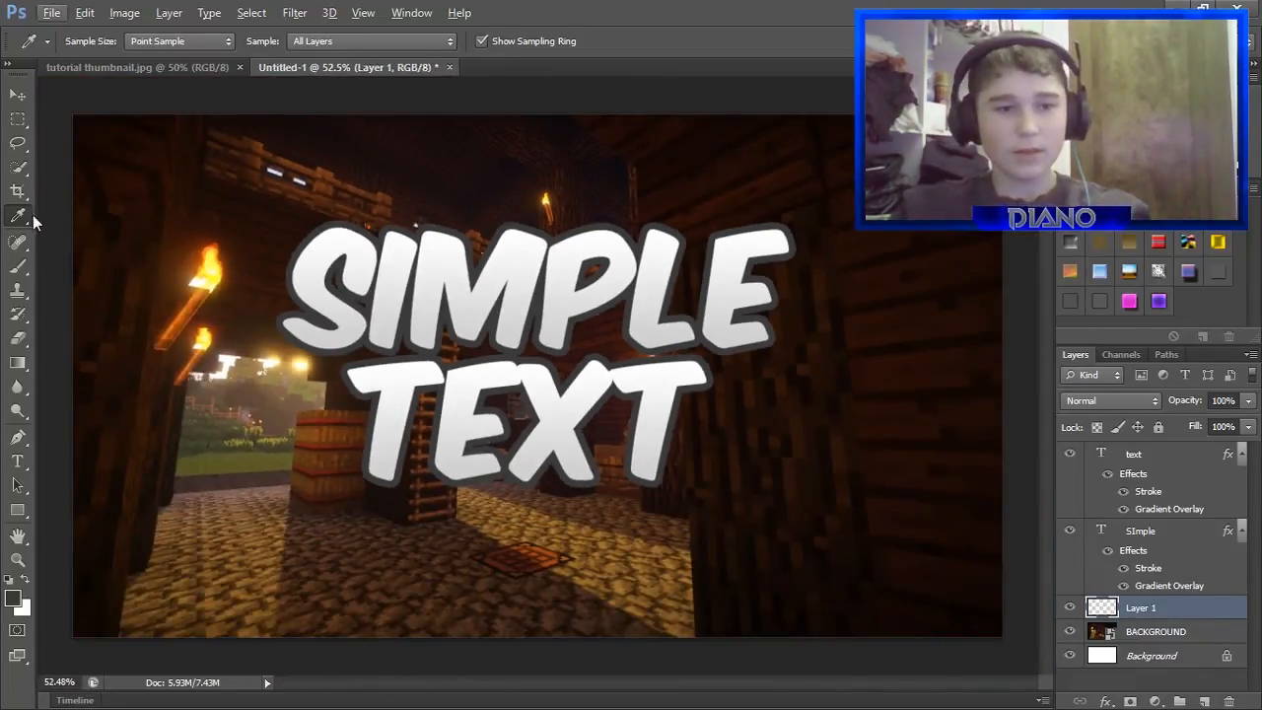
Paint the gaps between the SIMPLE letters and between the two words dark gray on Layer 1 with a 60 px brush.
click(15, 267)
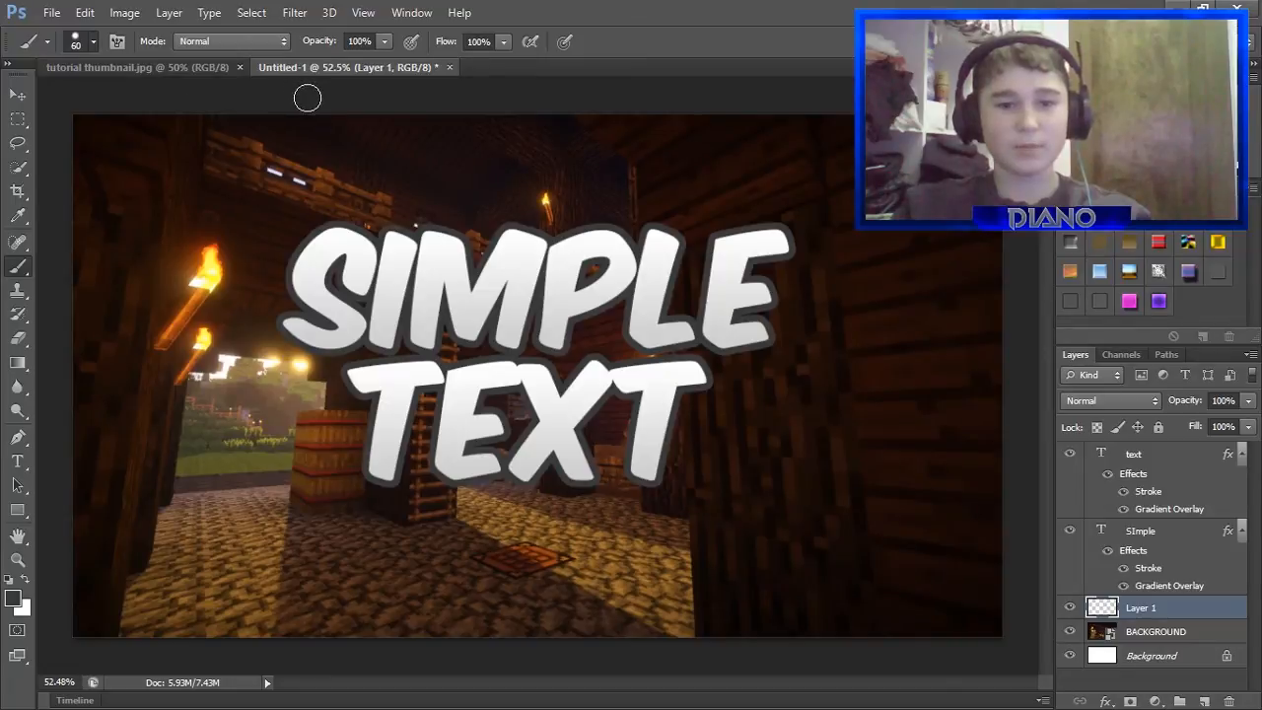
drag(568, 319, 606, 246)
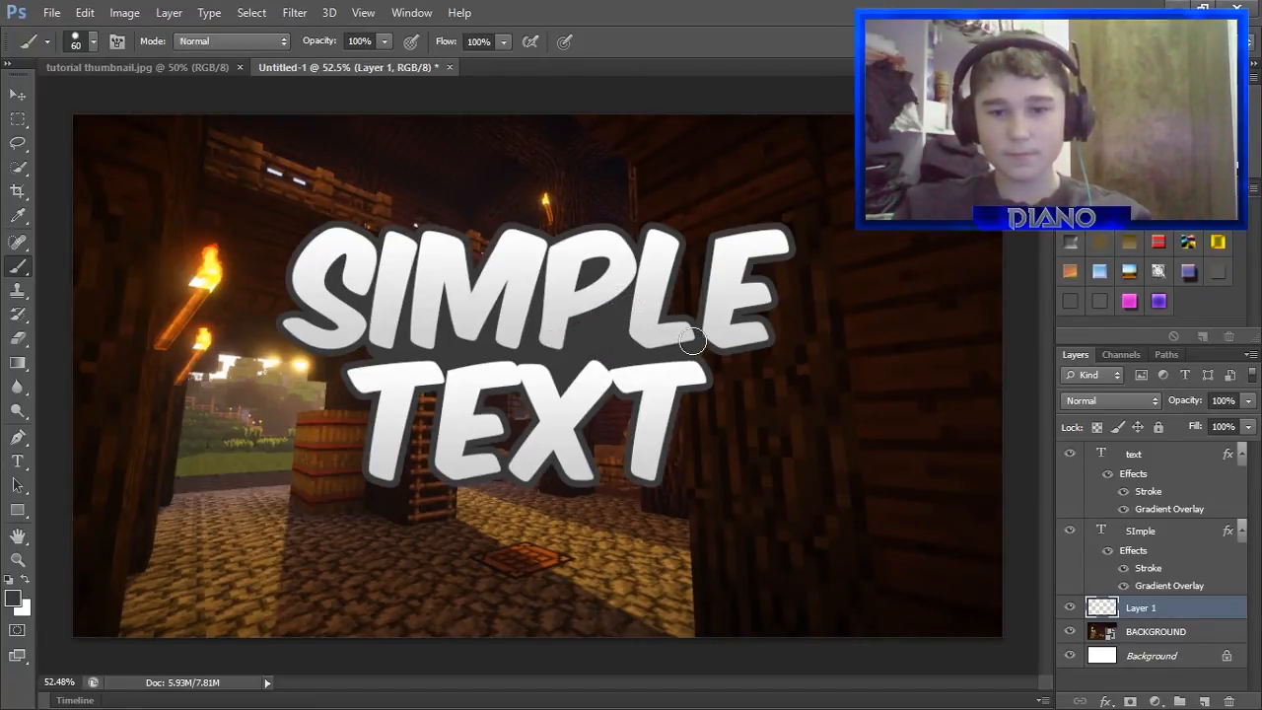
mouse_move(645, 339)
mouse_down()
mouse_move(571, 349)
mouse_move(489, 331)
mouse_move(500, 317)
mouse_up()
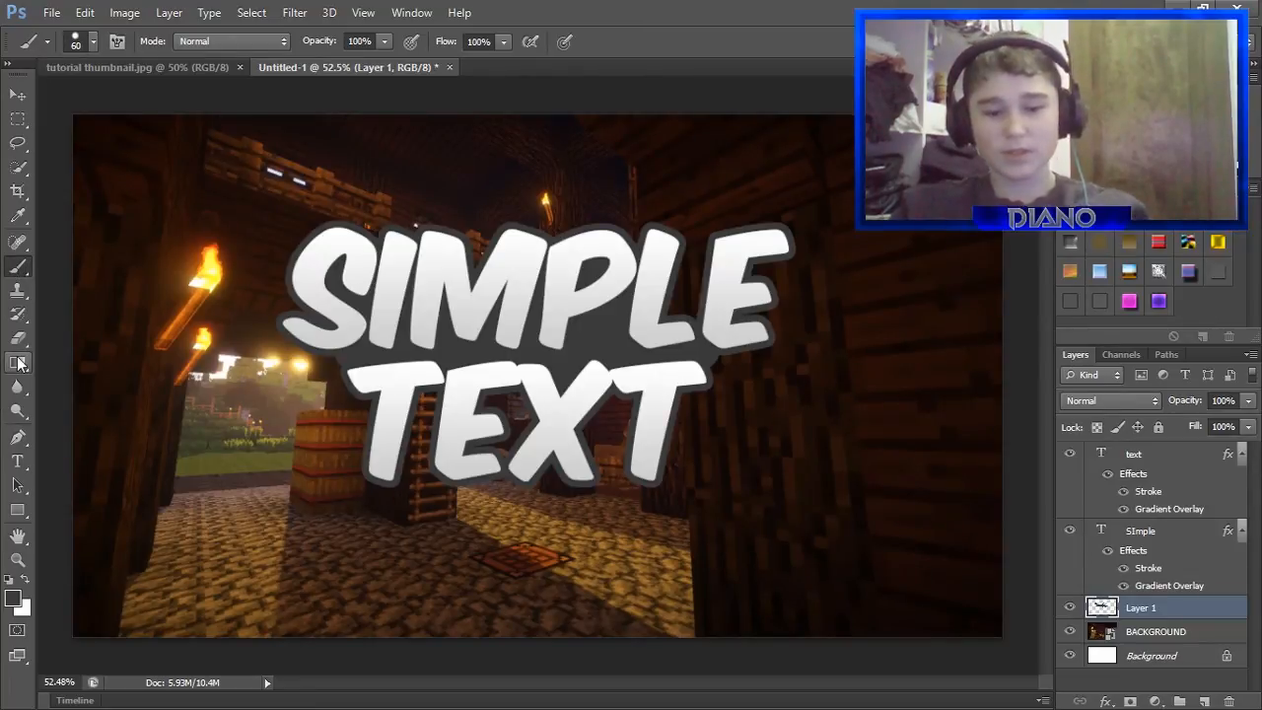
Add the text TUTORIAL in 23 pt Komika Axis beneath the word TEXT.
key(t)
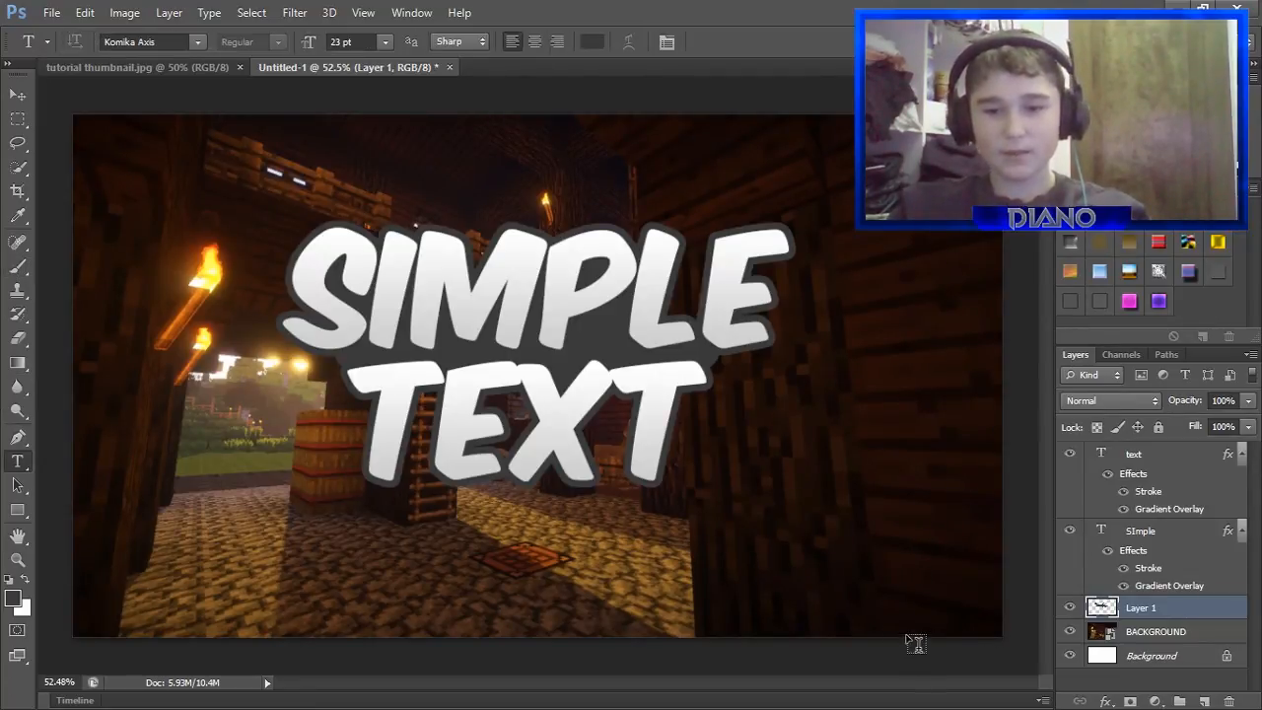
click(422, 543)
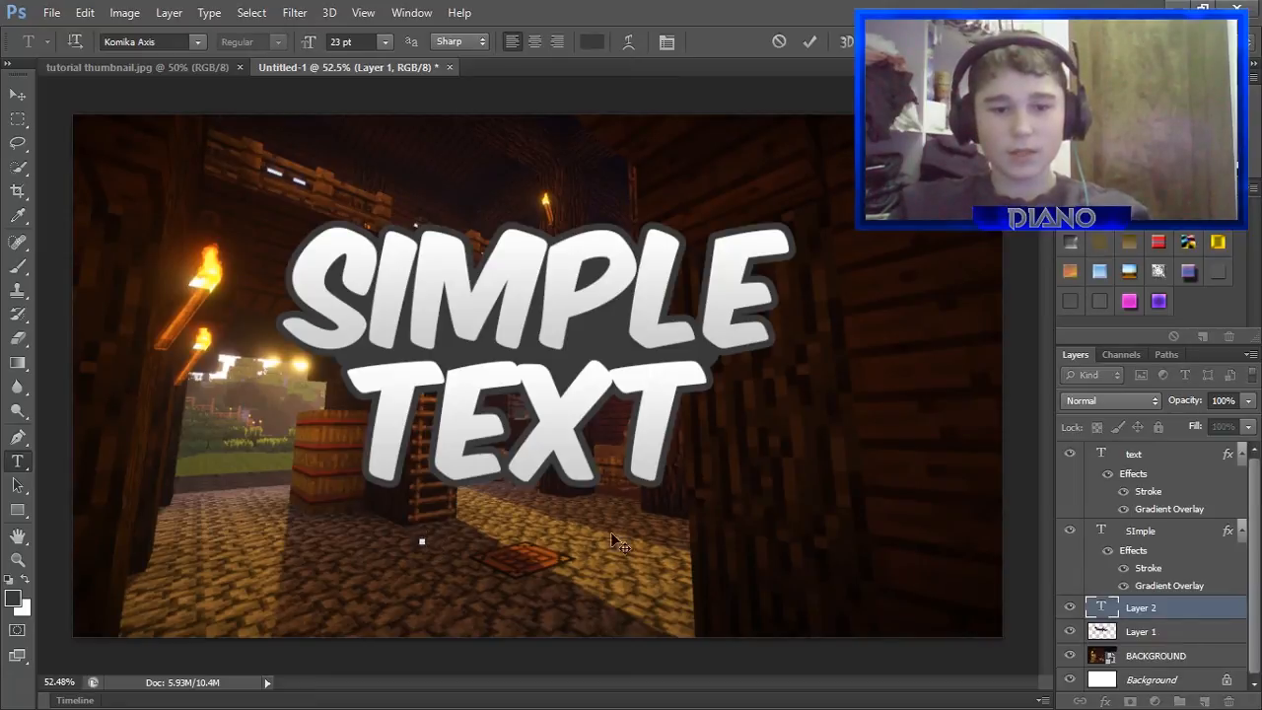
text(T)
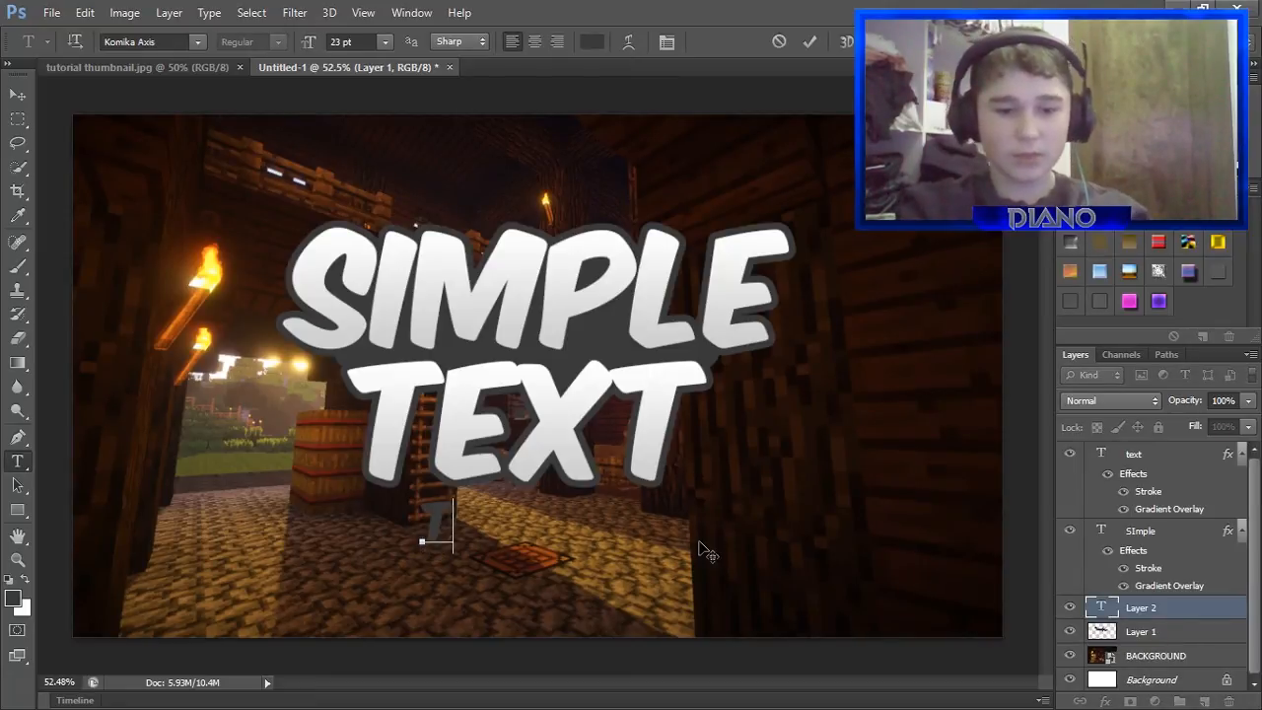
text(UTO)
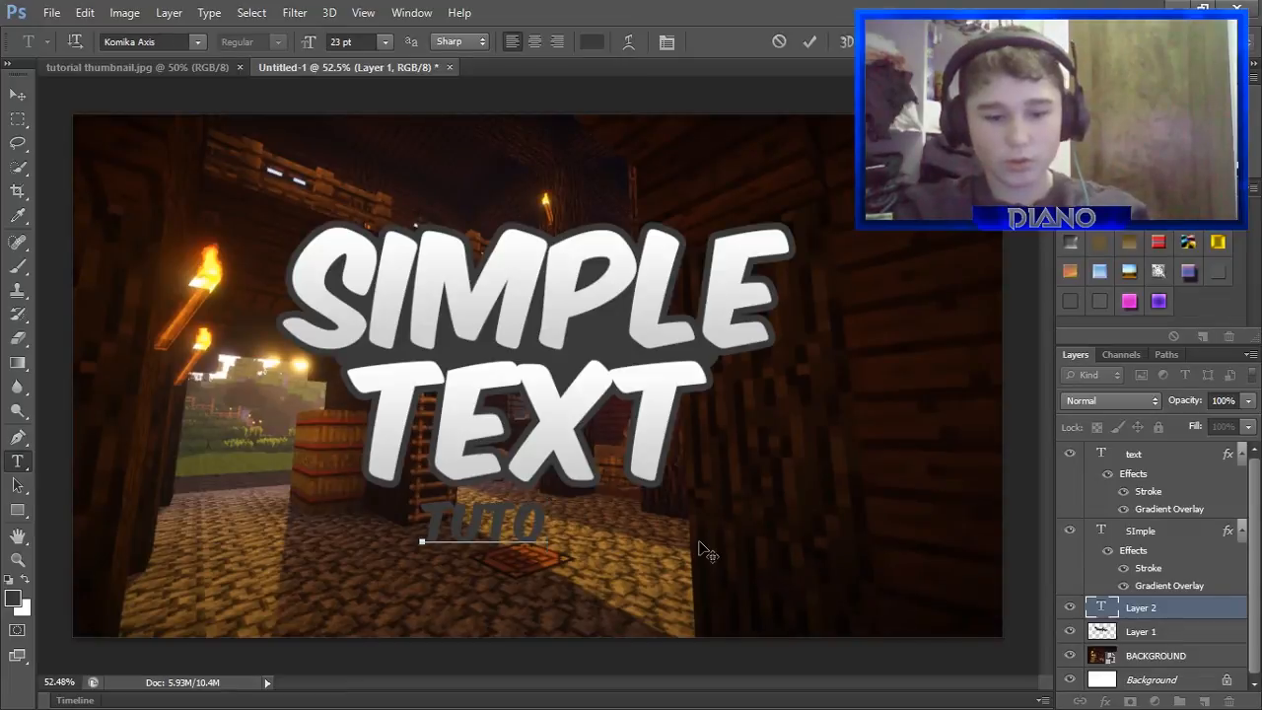
text(RIAL)
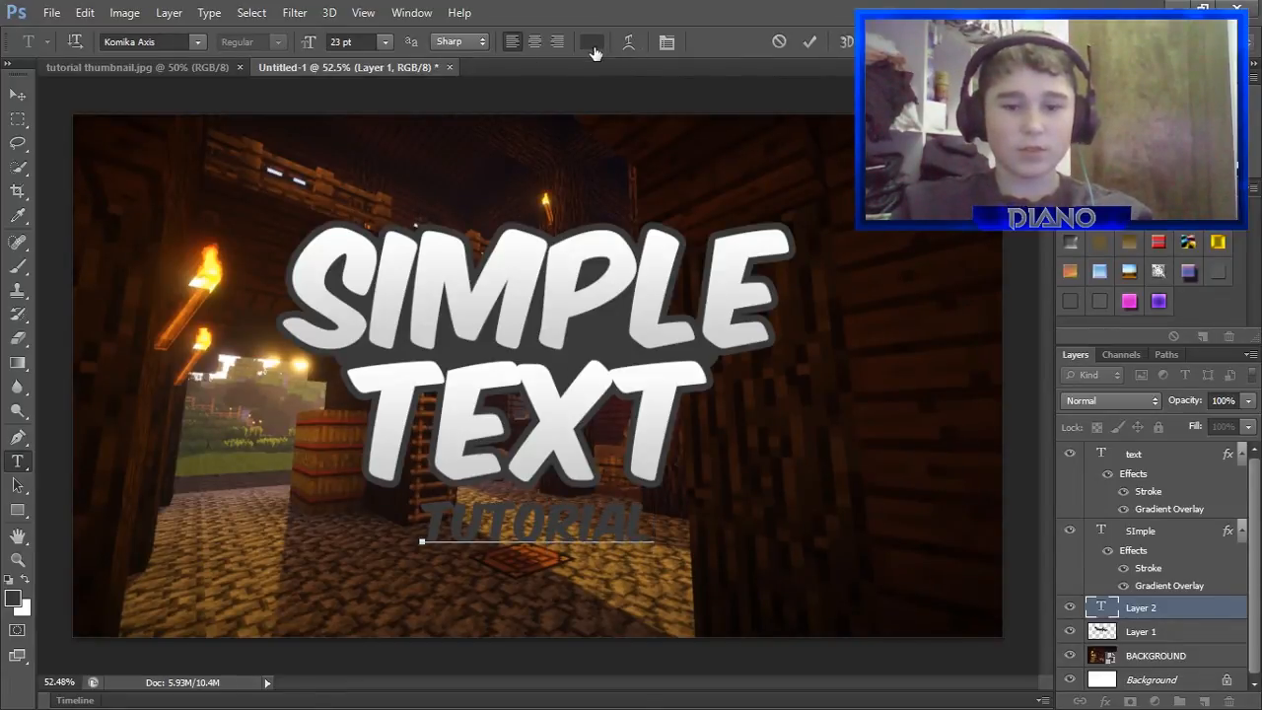
Color the TUTORIAL lettering orange and commit the text edit.
key(ctrl+a)
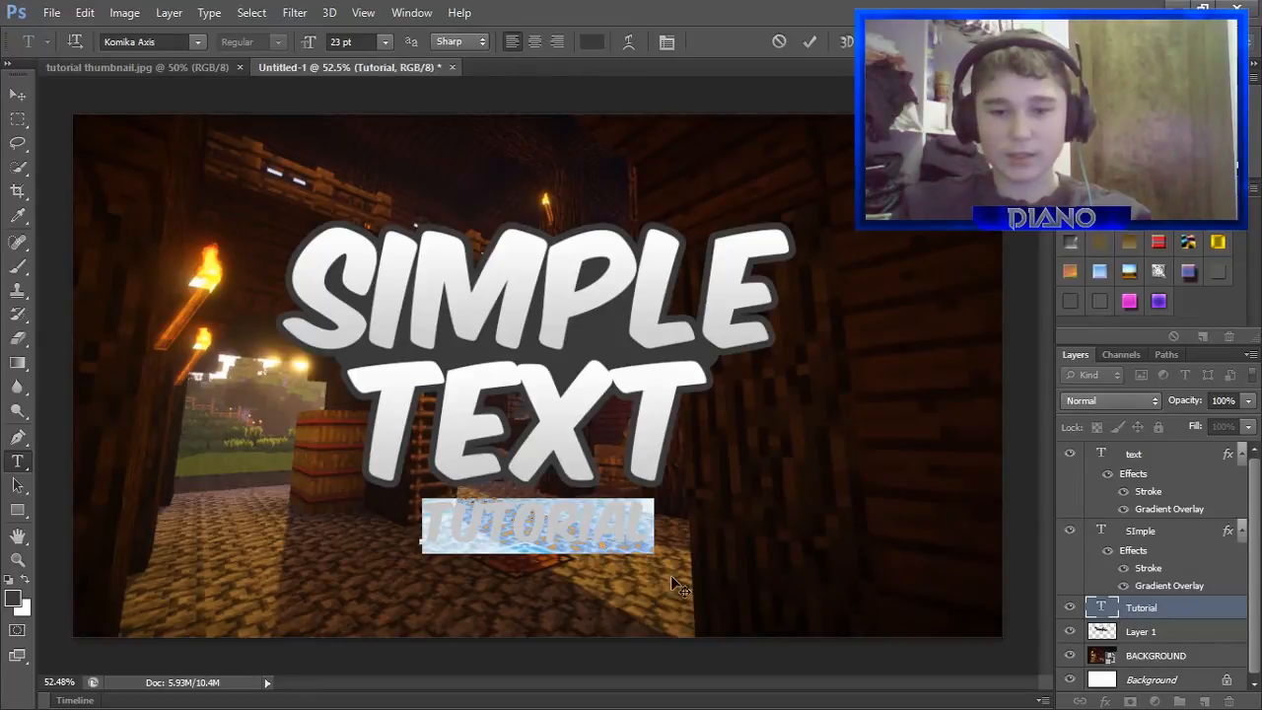
click(592, 44)
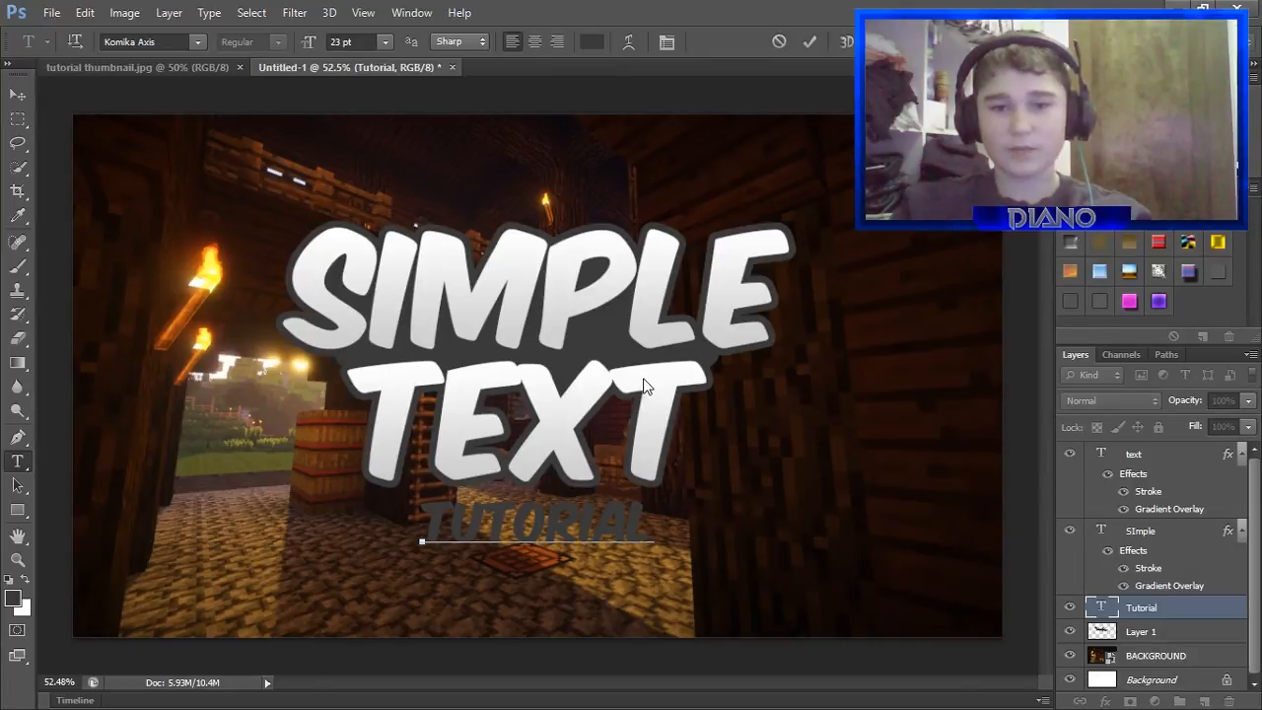
click(712, 111)
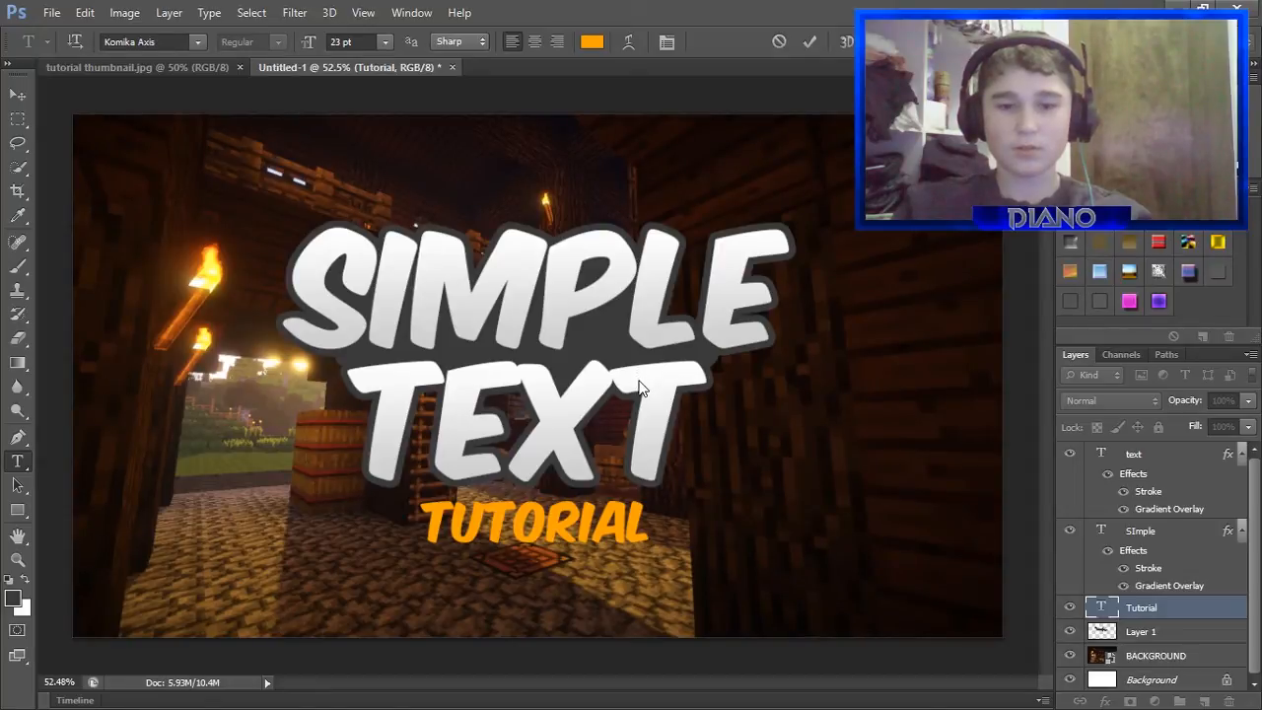
key(ctrl+a)
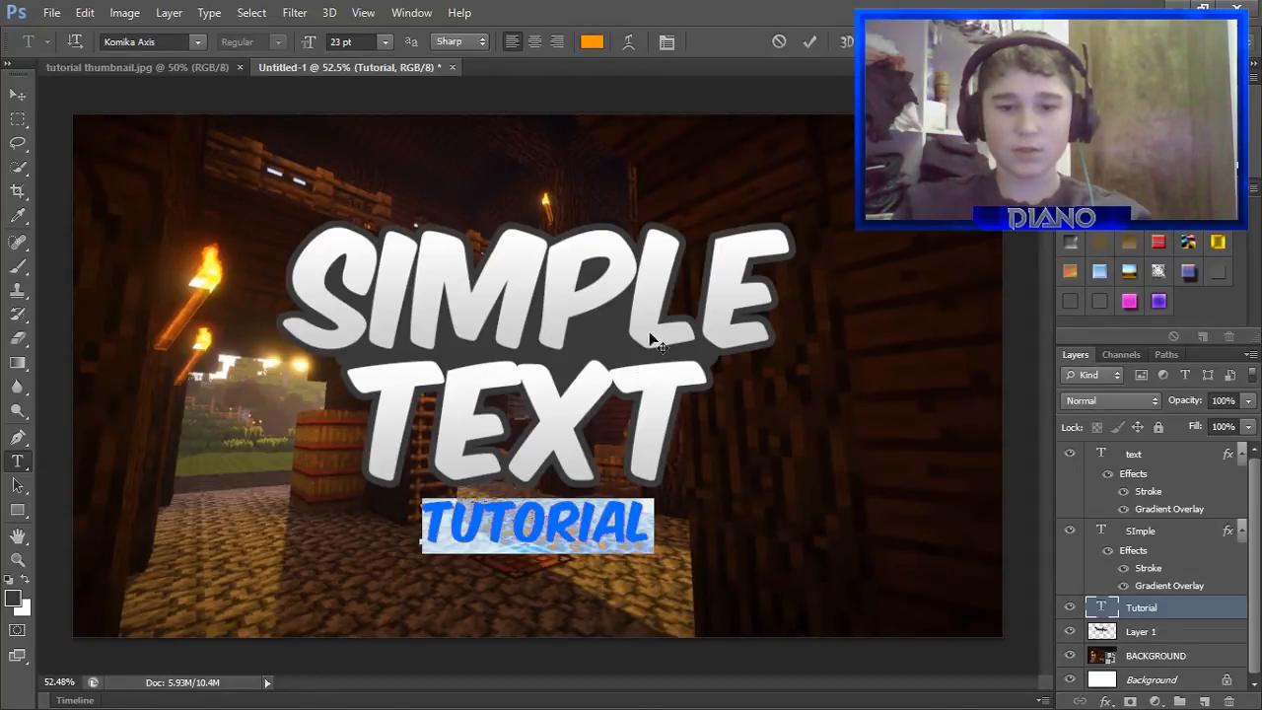
click(811, 44)
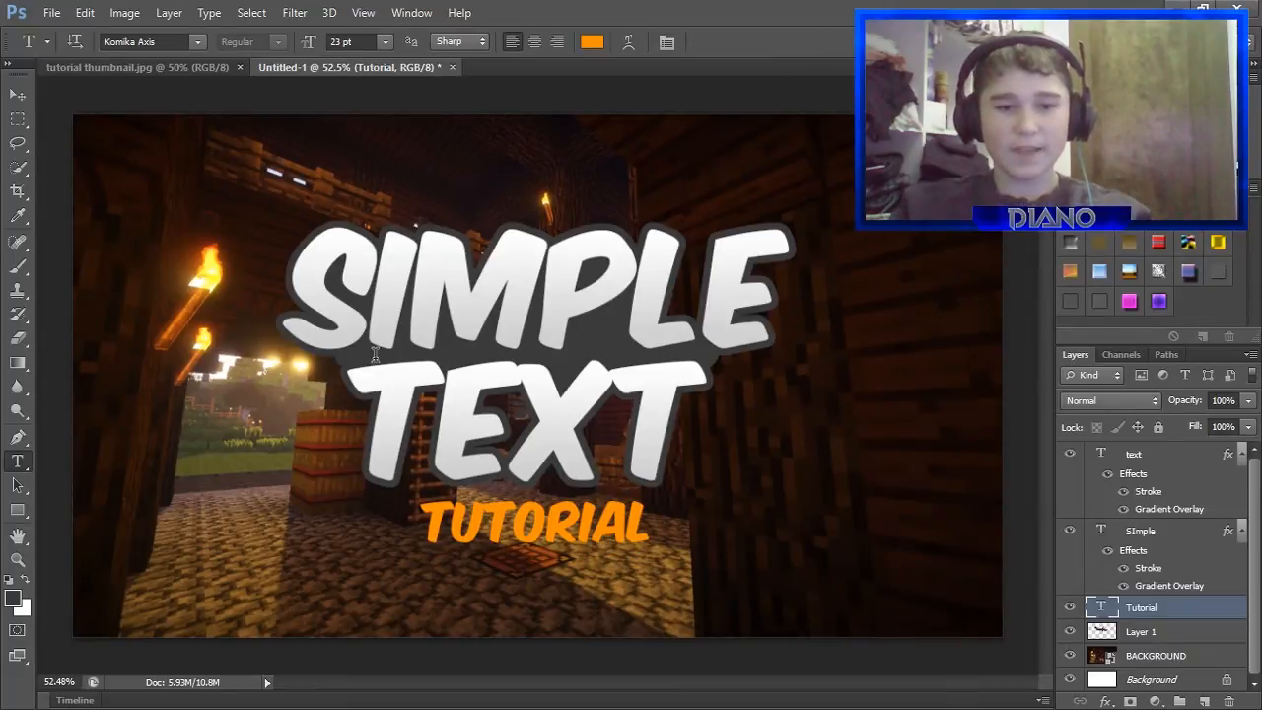
Move TUTORIAL closer beneath TEXT and copy the SIMPLE layer's stroke and gradient overlay onto it.
click(17, 96)
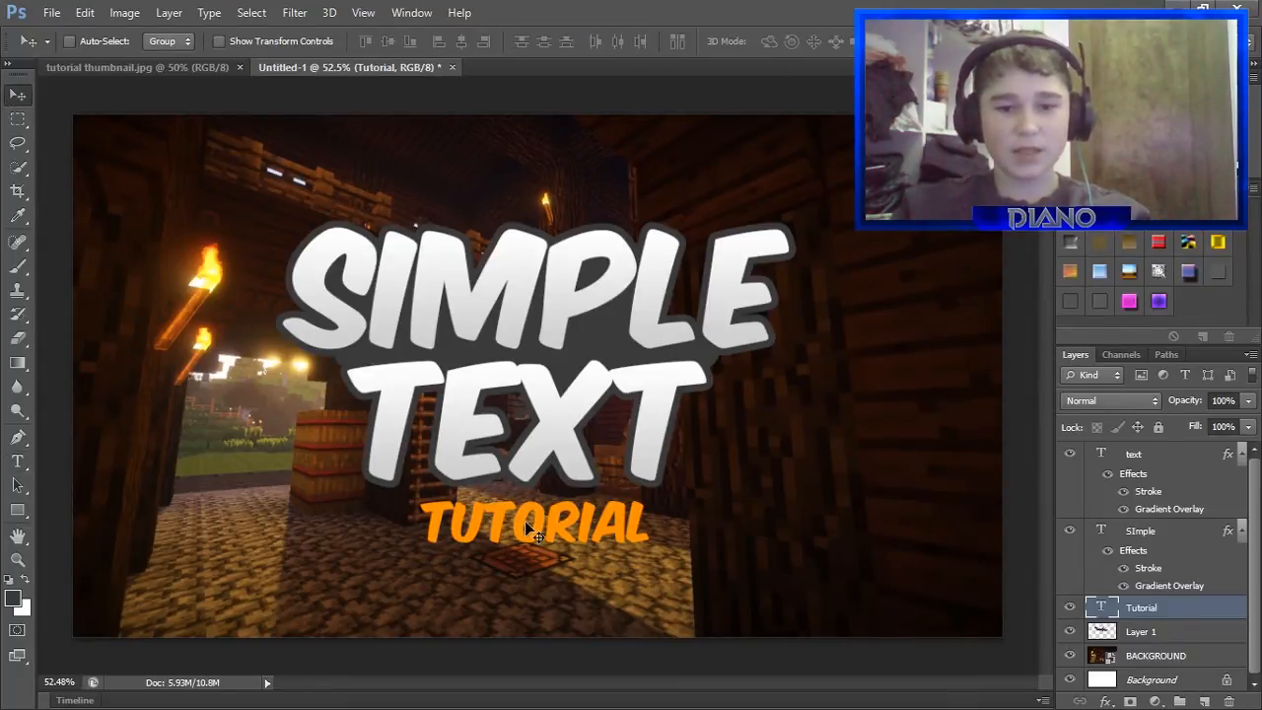
mouse_move(572, 524)
mouse_down()
mouse_move(560, 503)
mouse_move(565, 523)
mouse_up()
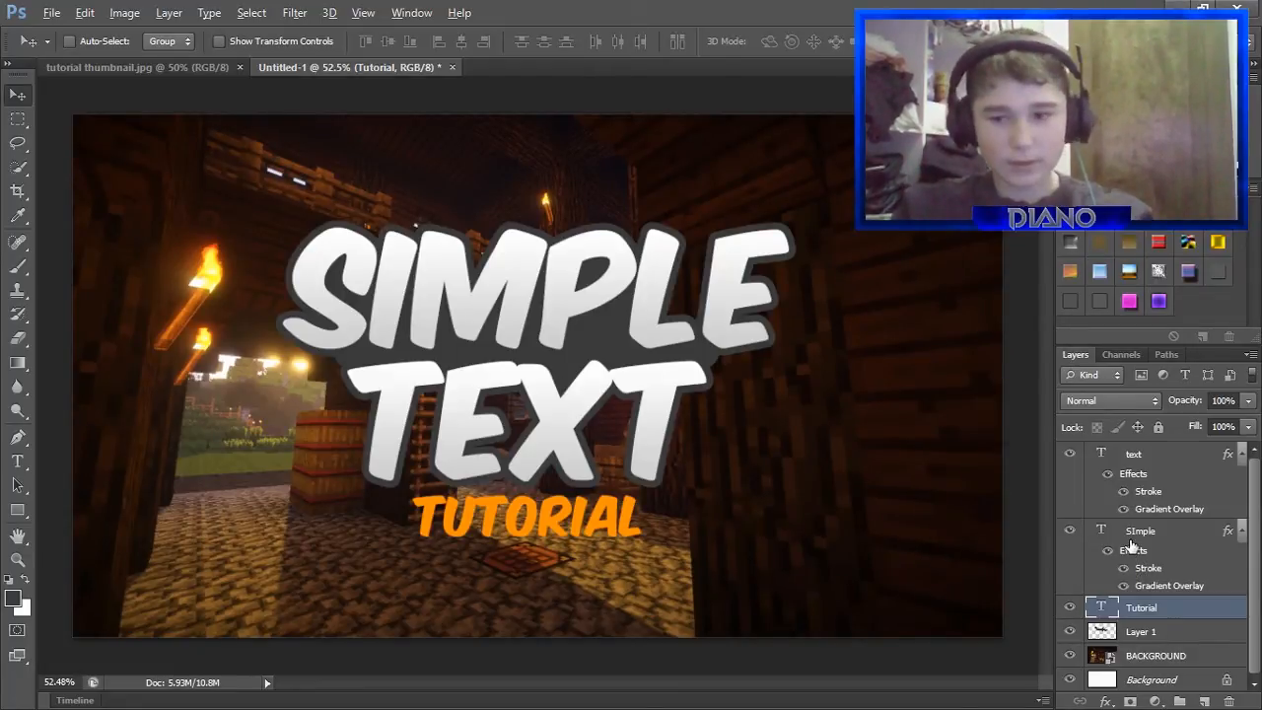
drag(1132, 545, 1114, 613)
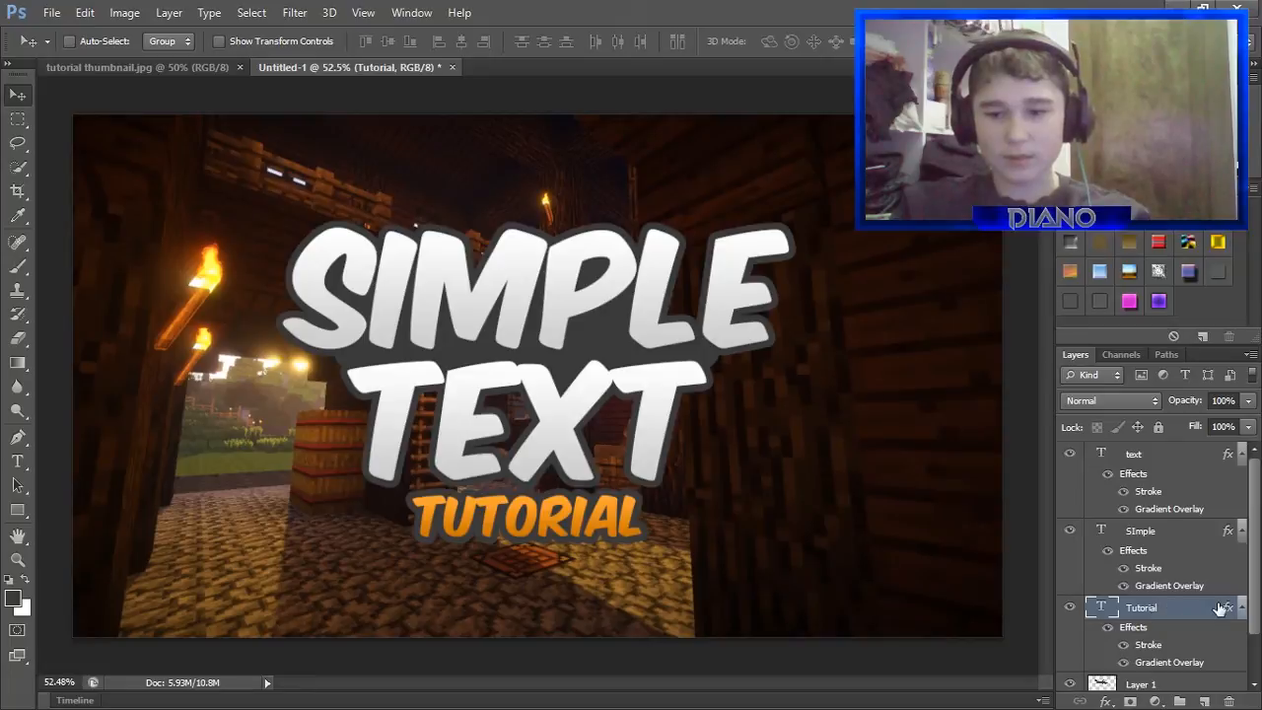
key(h)
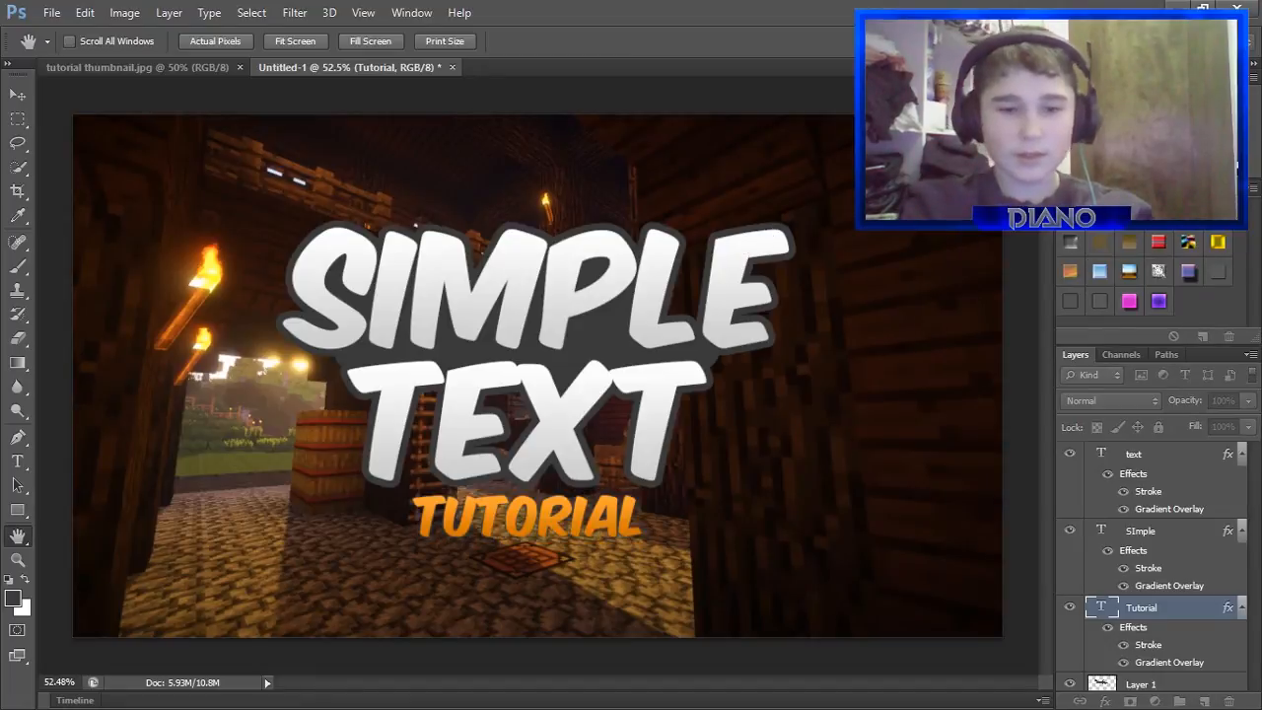
key(v)
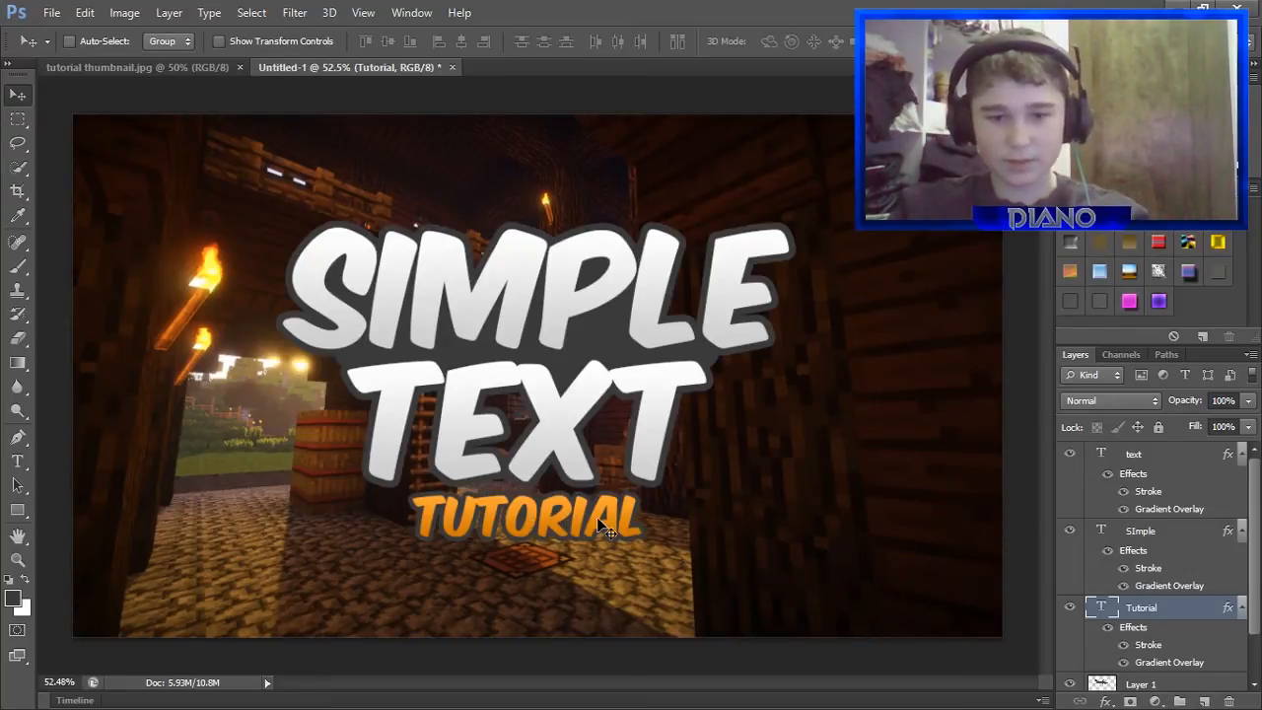
mouse_move(599, 520)
mouse_down()
mouse_move(599, 503)
mouse_move(599, 516)
mouse_up()
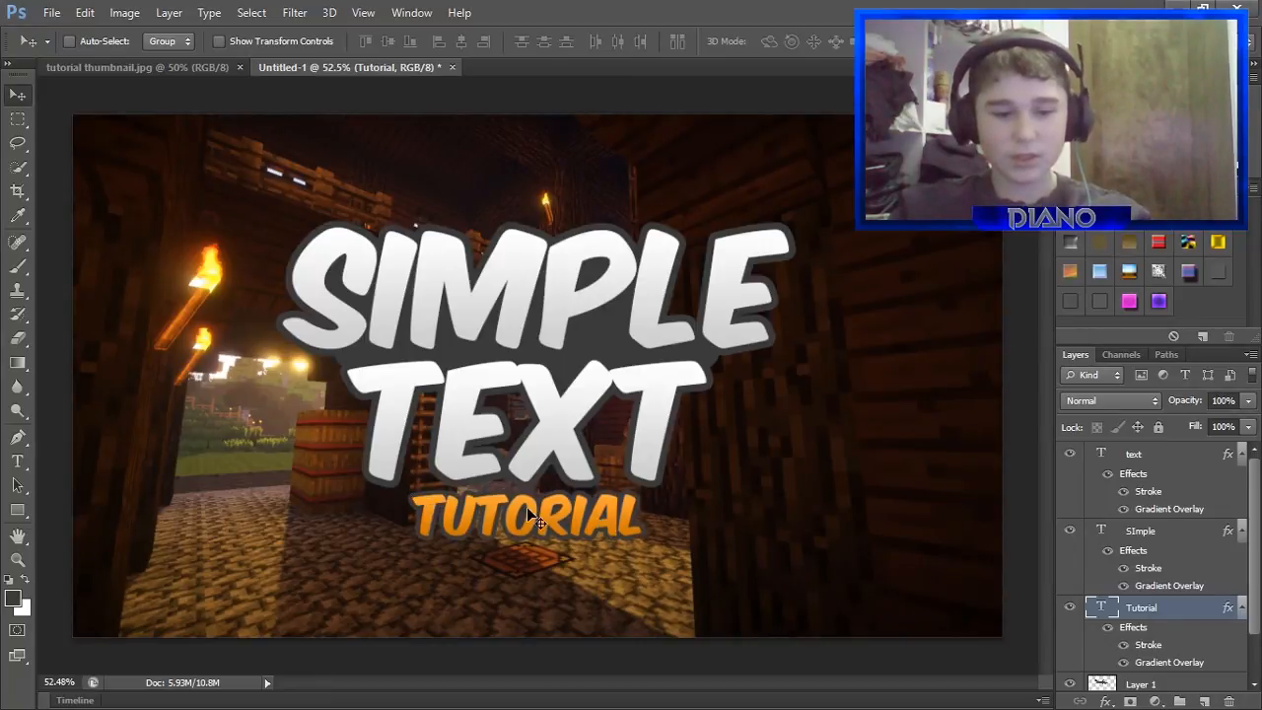
Add a new empty layer between Layer 1 and the BACKGROUND layer for brush painting.
click(15, 268)
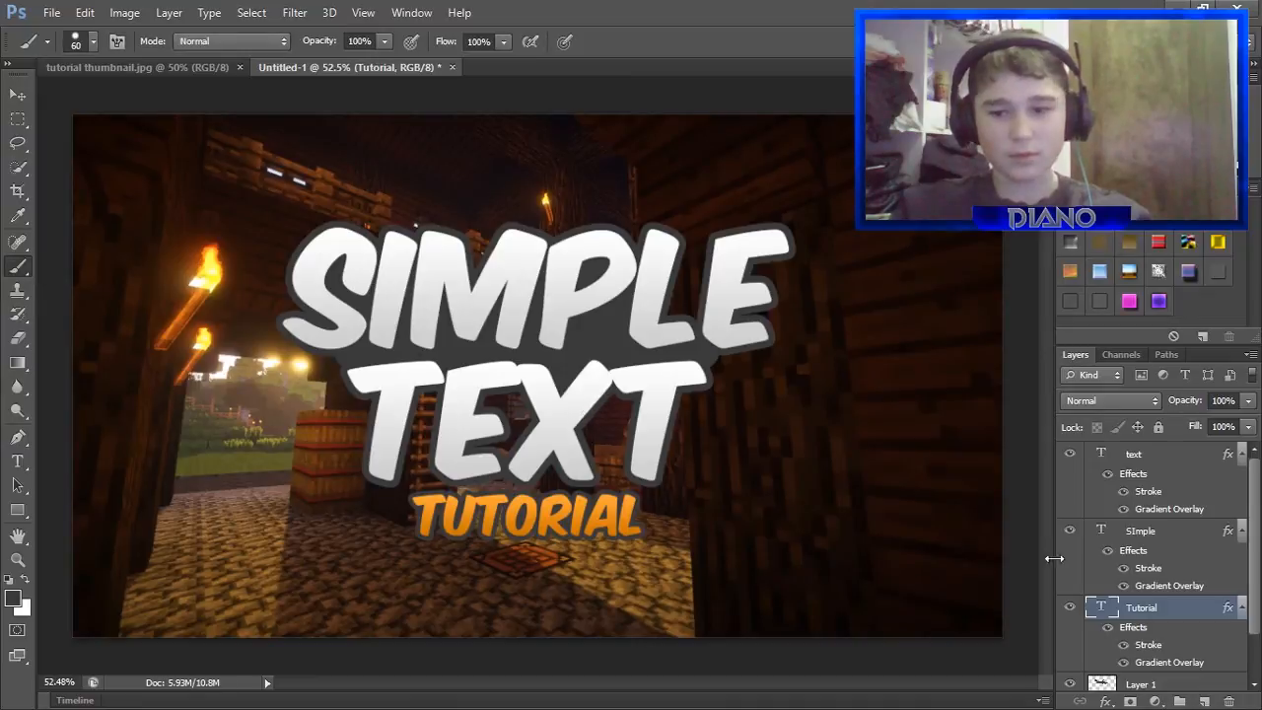
scroll(1215, 631, down, 1)
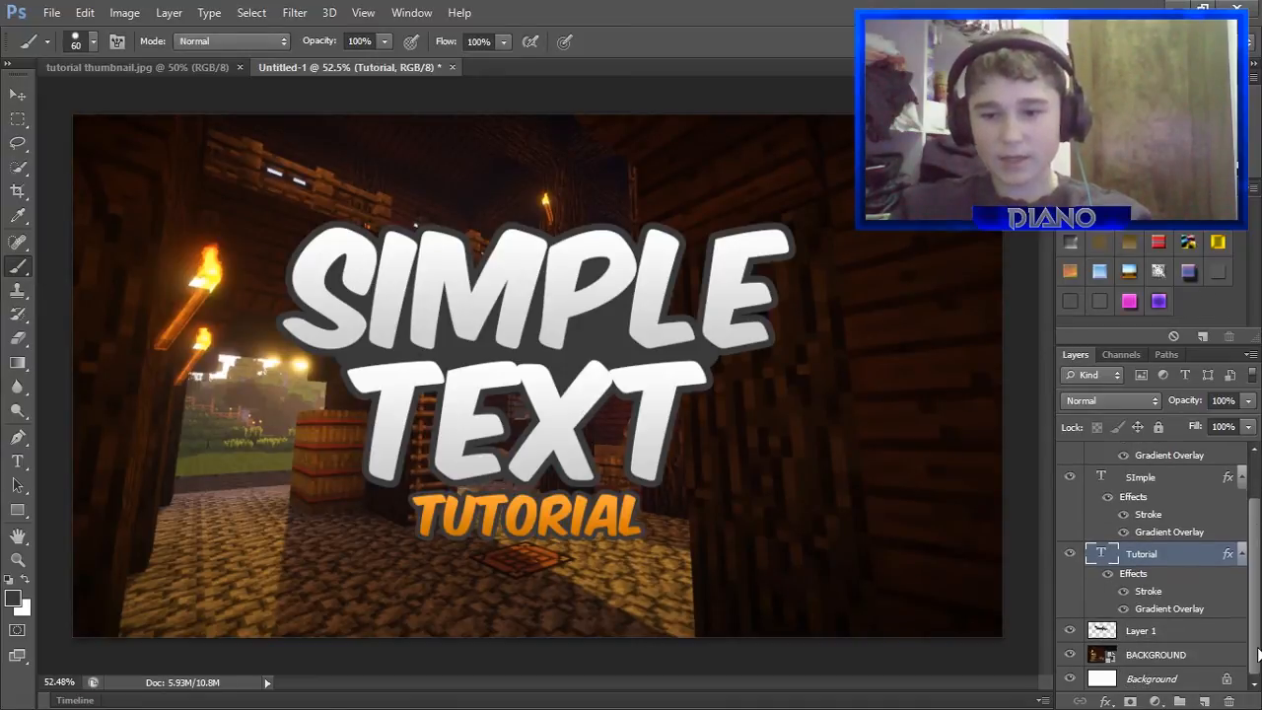
click(1205, 702)
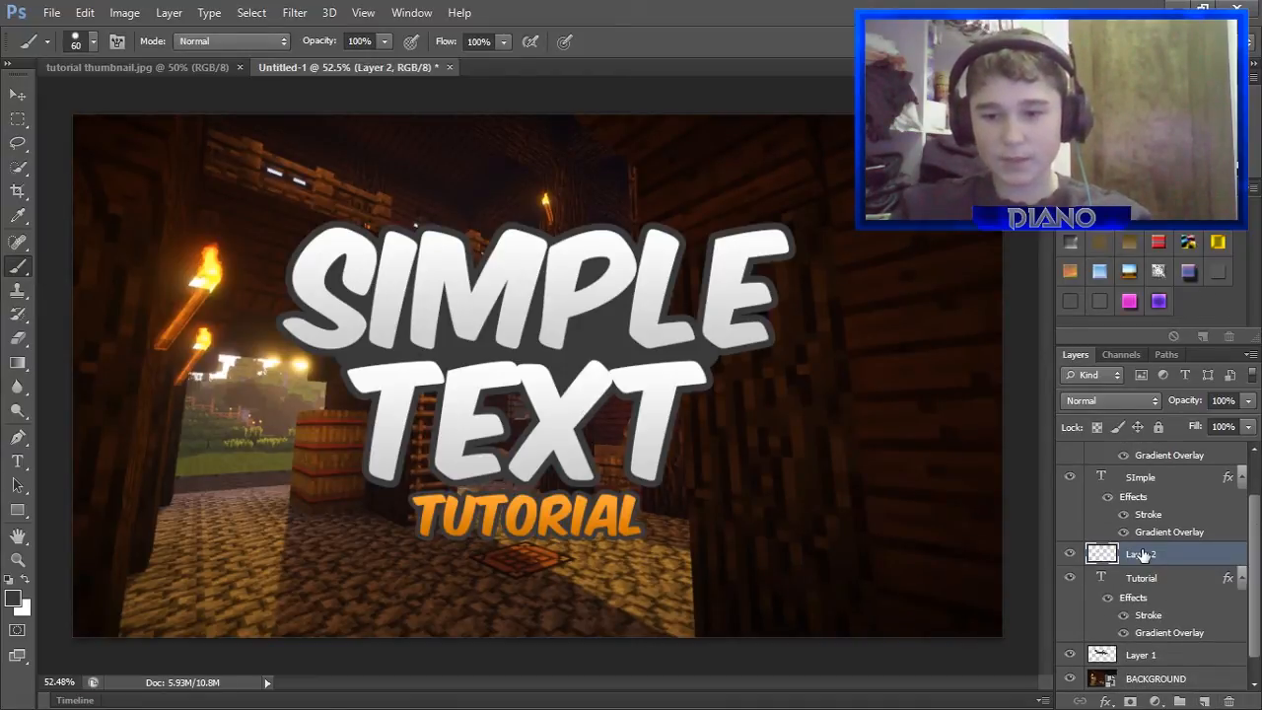
drag(1144, 556, 1146, 668)
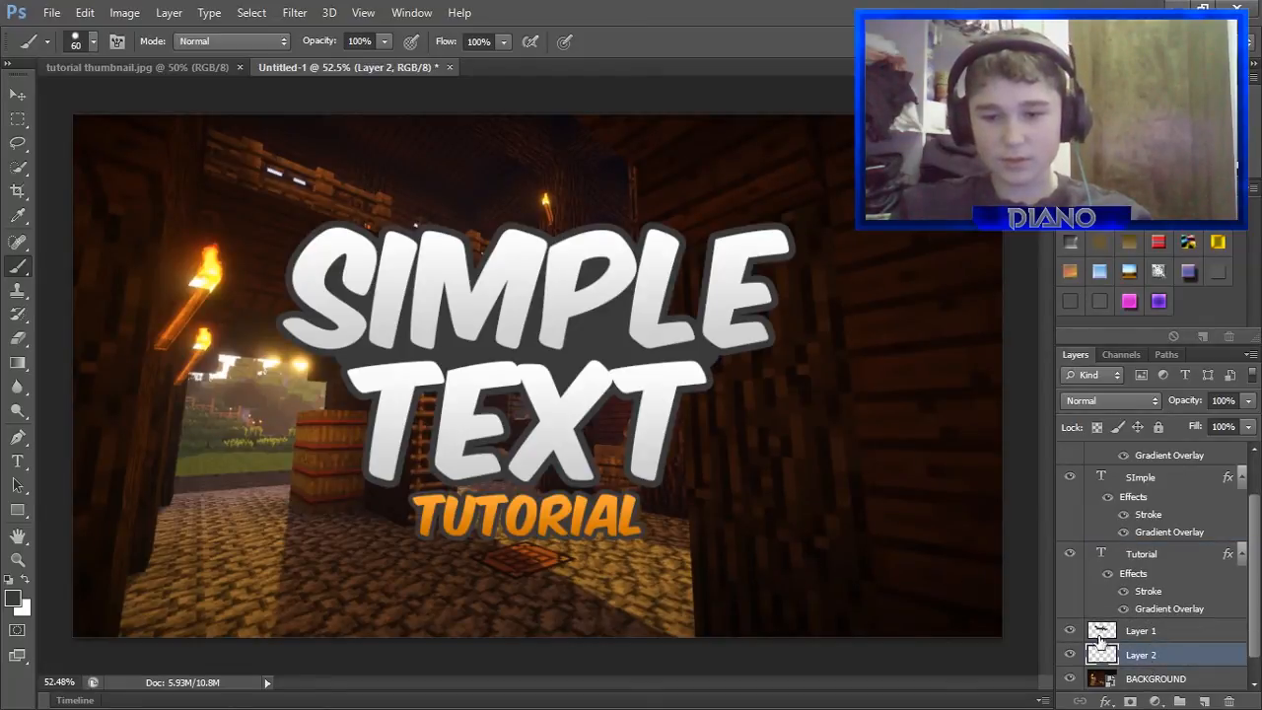
Paint the gaps between the TEXT letters and above TUTORIAL dark gray on Layer 2 with the 60 px brush.
scroll(683, 493, up, 10)
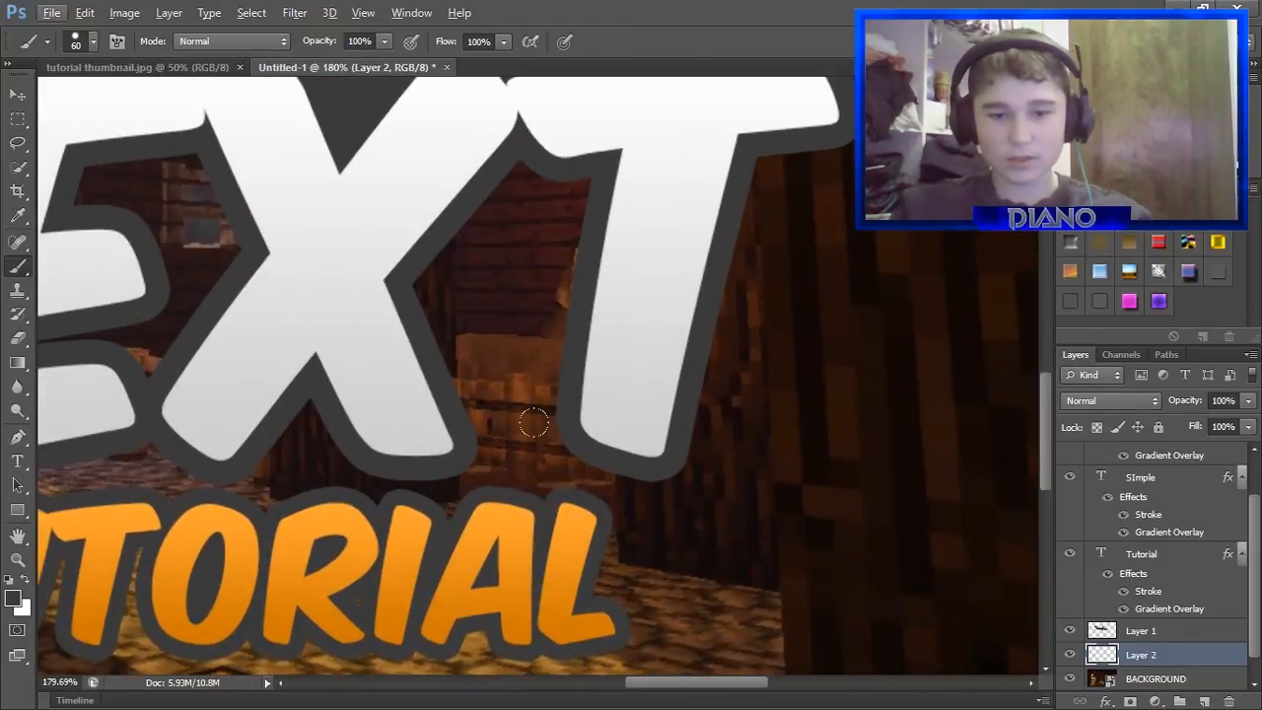
mouse_move(533, 423)
mouse_down()
mouse_move(518, 463)
mouse_move(394, 478)
mouse_move(261, 430)
mouse_up()
mouse_move(245, 371)
mouse_down()
mouse_move(503, 365)
mouse_move(444, 286)
mouse_move(484, 290)
mouse_move(519, 201)
mouse_move(197, 326)
mouse_move(184, 154)
mouse_move(145, 275)
mouse_move(59, 188)
mouse_move(138, 372)
mouse_move(138, 424)
mouse_move(79, 473)
mouse_up()
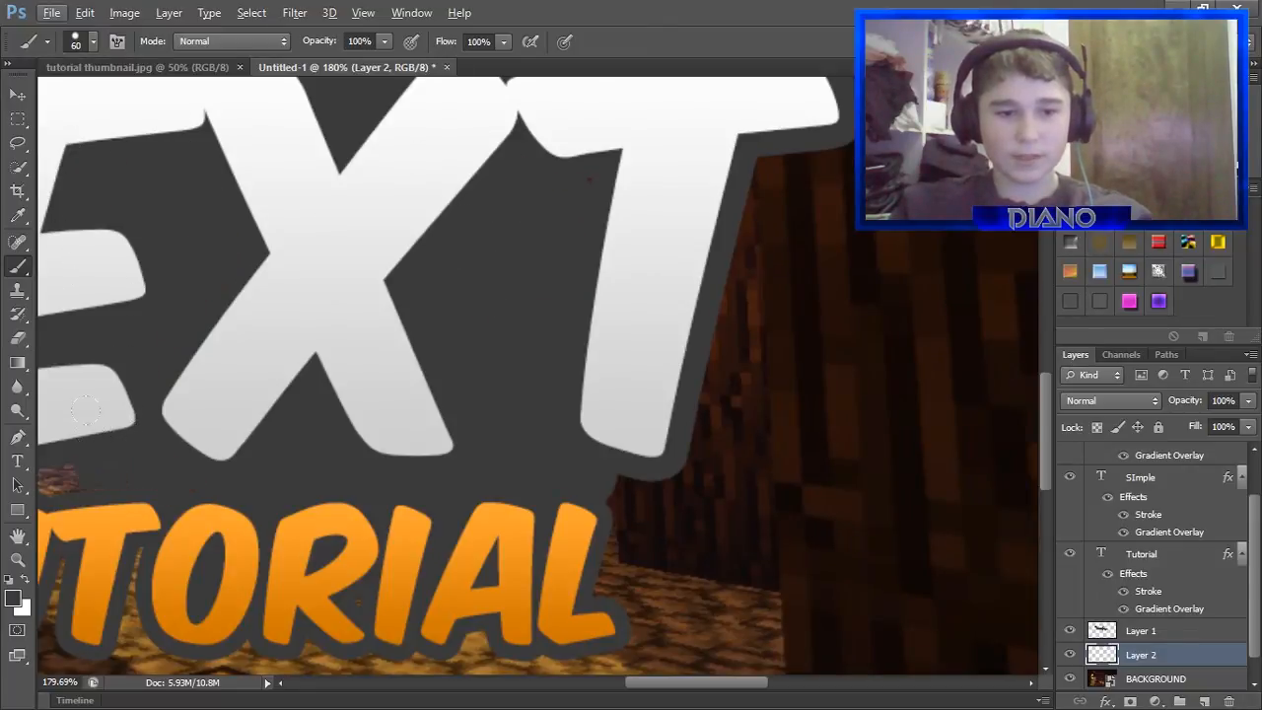
scroll(191, 473, down, 5)
scroll(192, 474, down, 1)
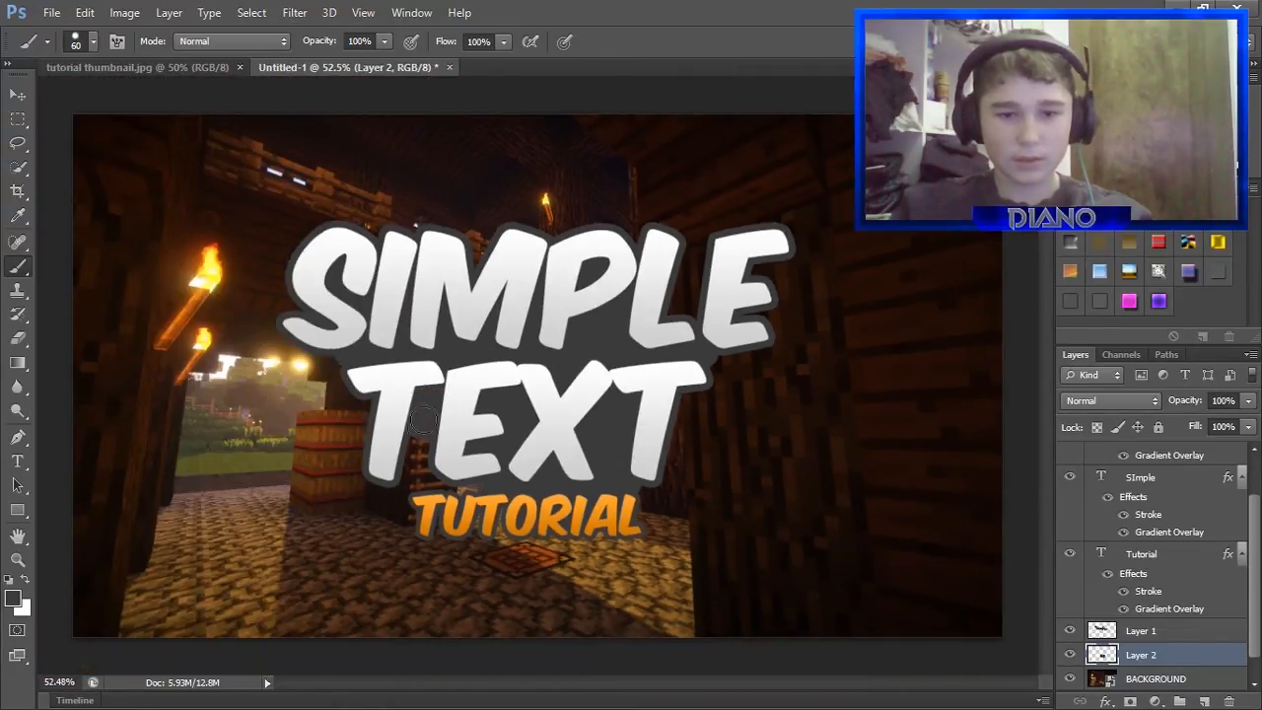
mouse_move(422, 419)
mouse_down()
mouse_move(412, 482)
mouse_move(475, 493)
mouse_move(501, 478)
mouse_move(438, 446)
mouse_move(427, 474)
mouse_up()
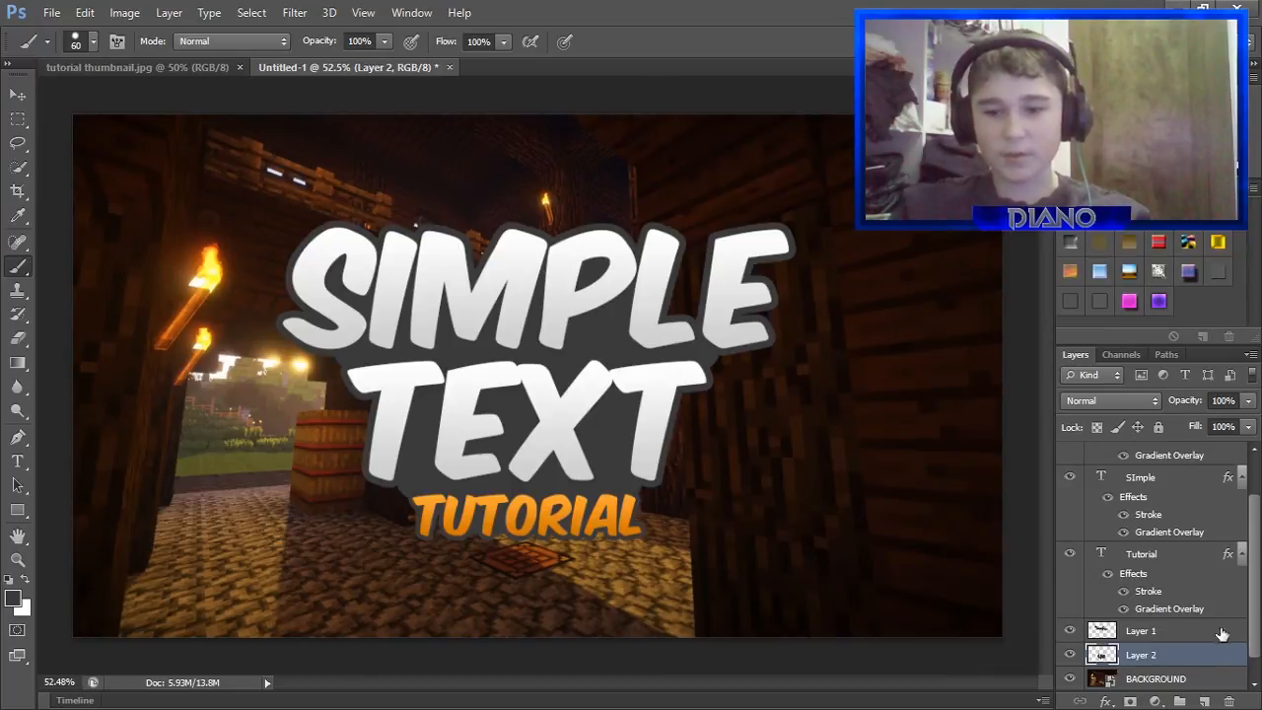
Merge the three text layers with Layer 1 and Layer 2 into a single layer.
drag(1259, 604, 1258, 505)
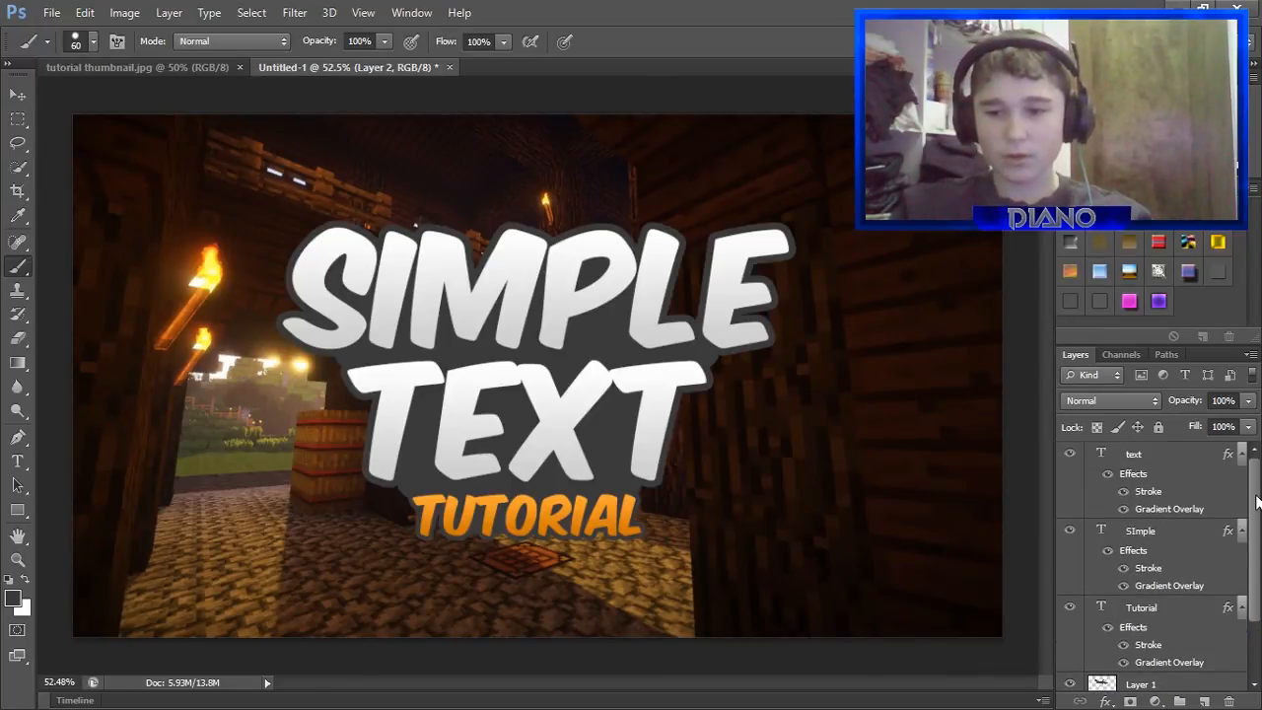
shift+click(1118, 460)
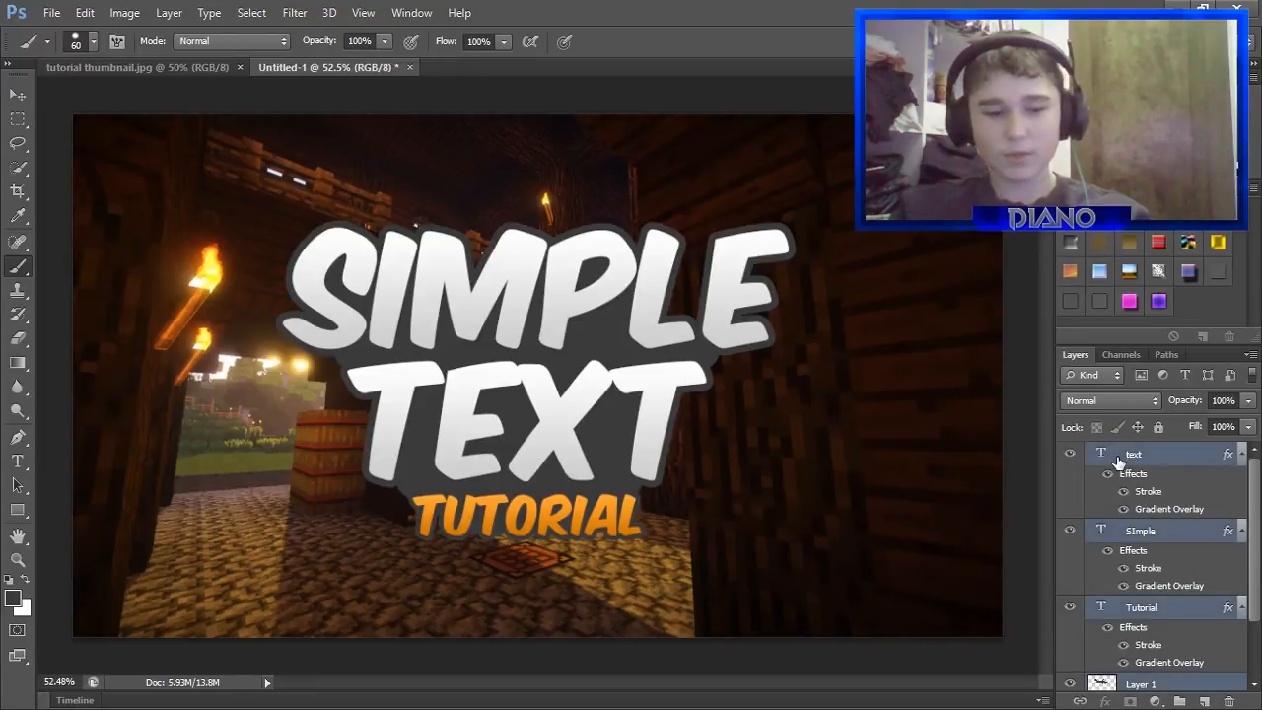
key(ctrl+e)
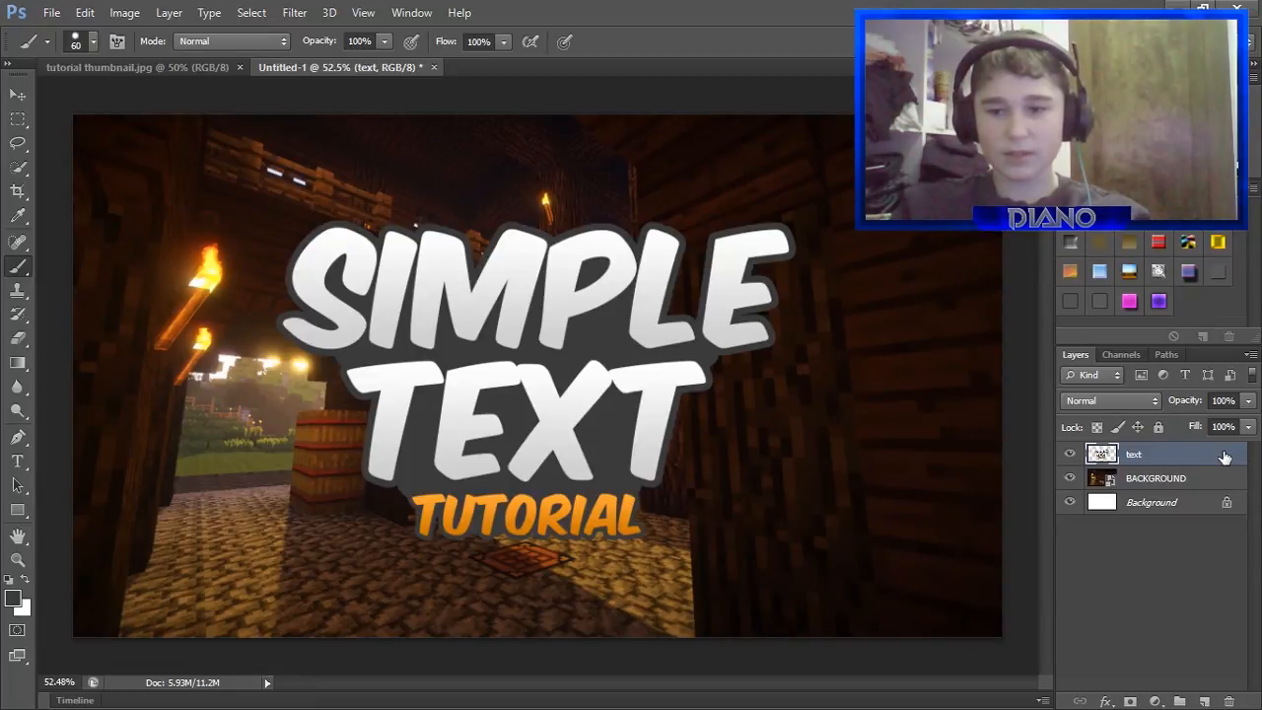
Outline the merged text layer with a thick white stroke.
key(h)
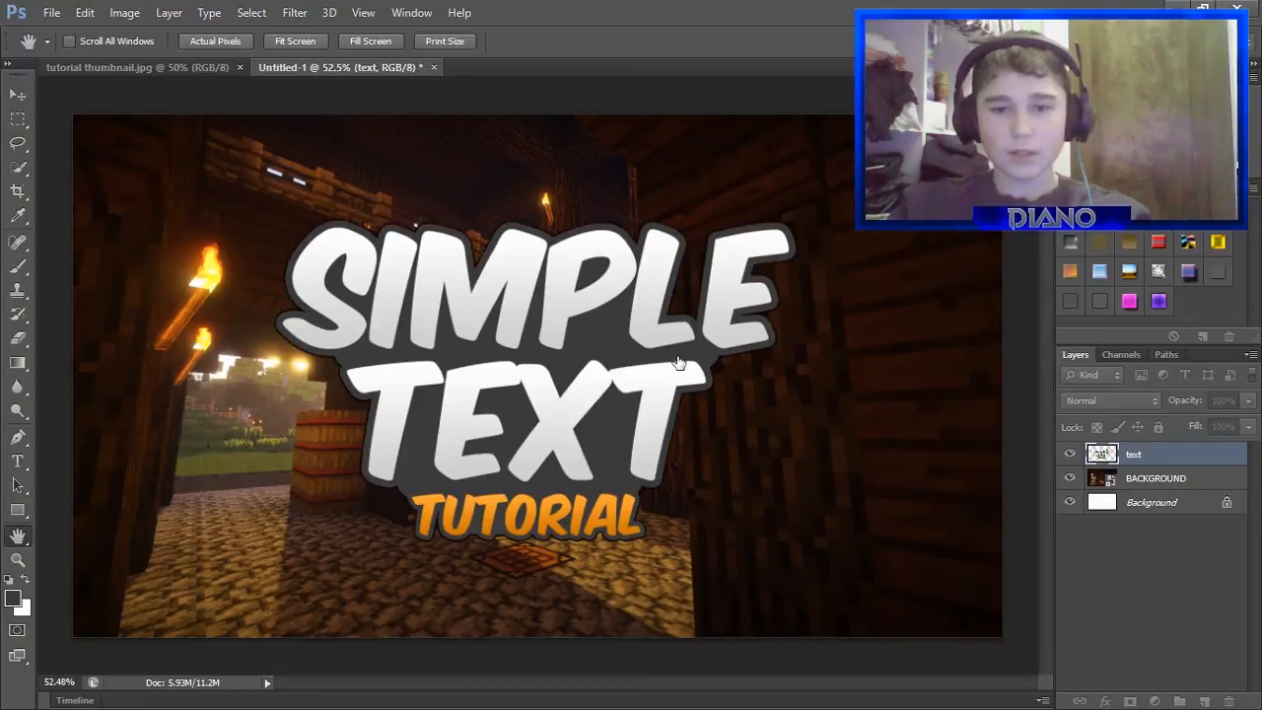
key(i)
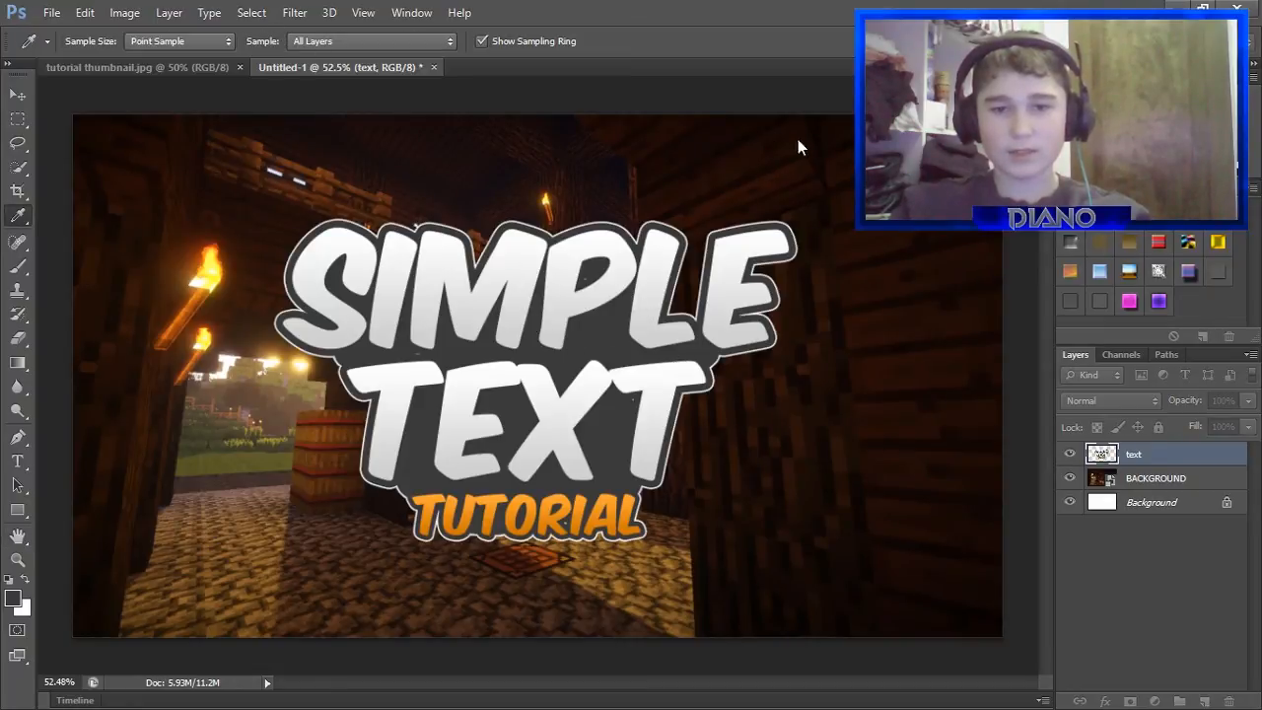
key(h)
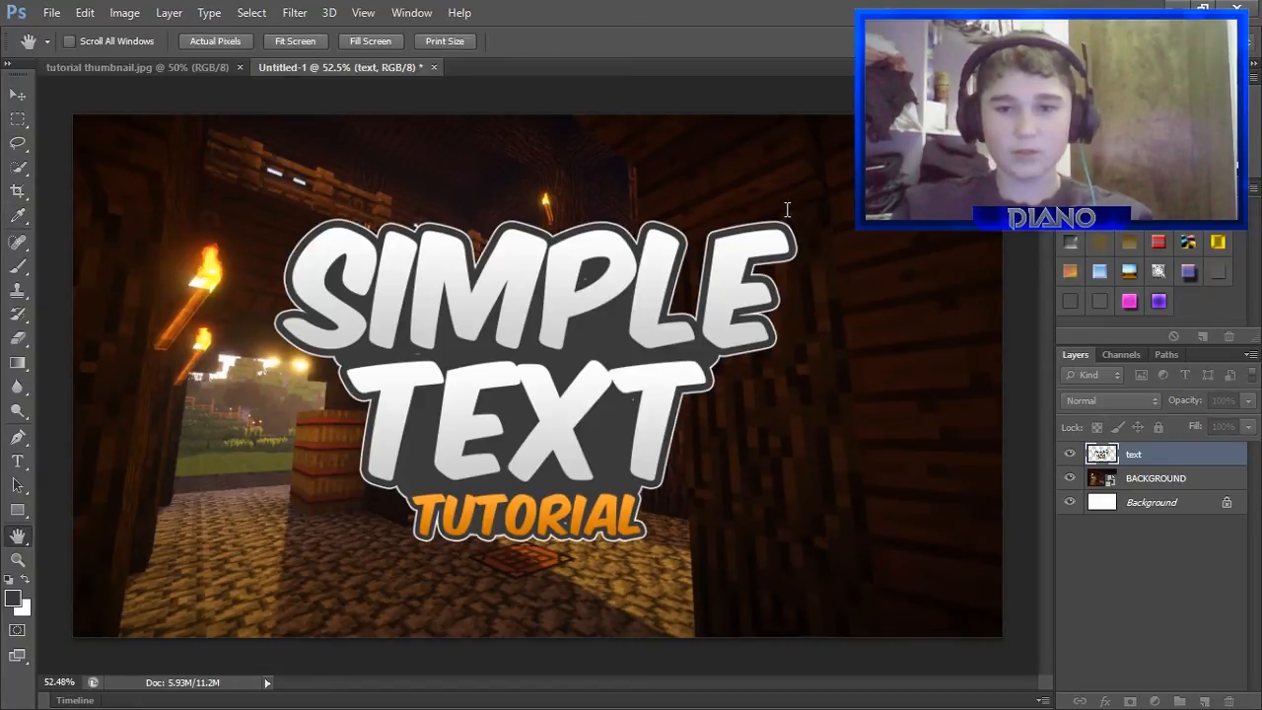
drag(785, 209, 795, 210)
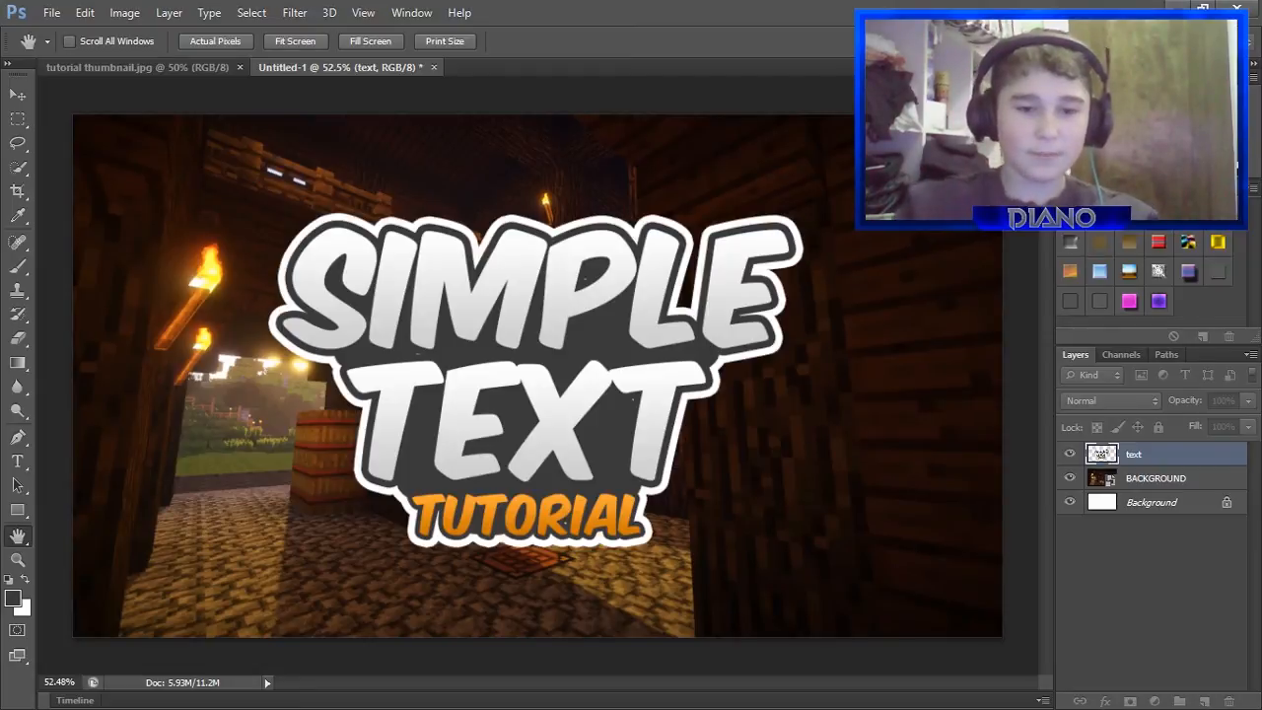
key(b)
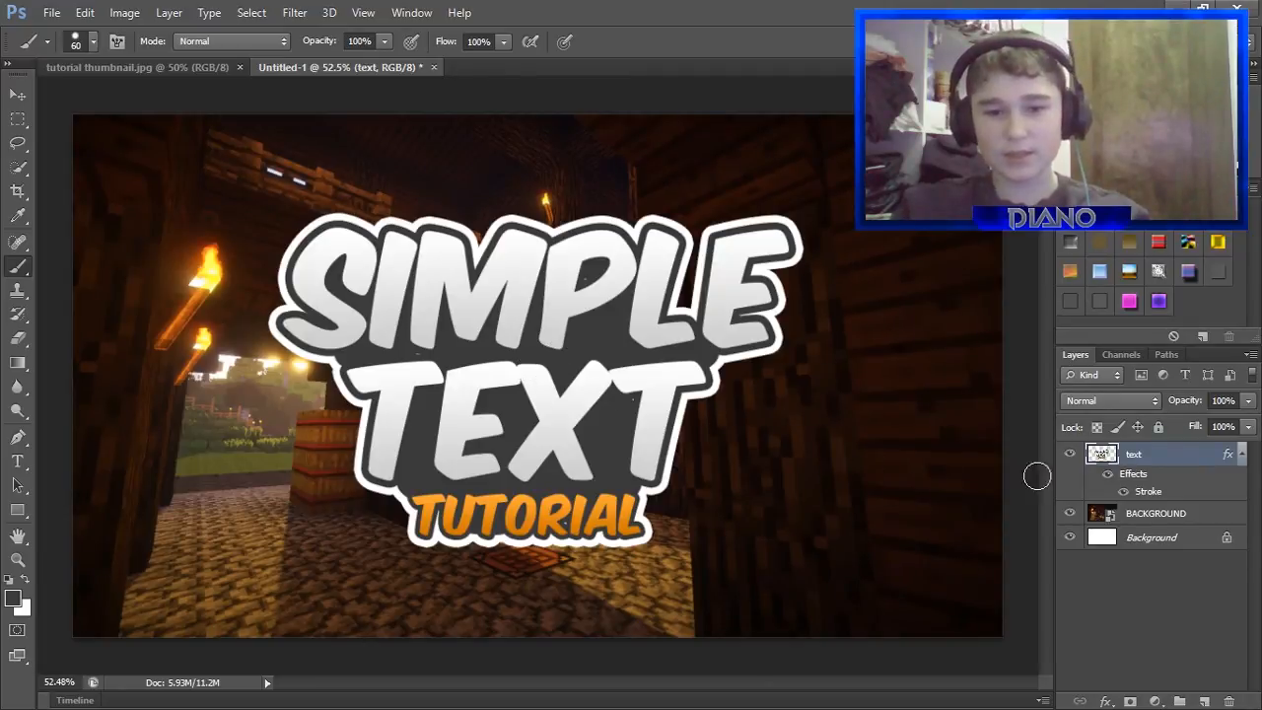
Add a new layer below the text layer and fill it with a yellow-to-transparent gradient rising from the image's bottom edge.
click(1205, 702)
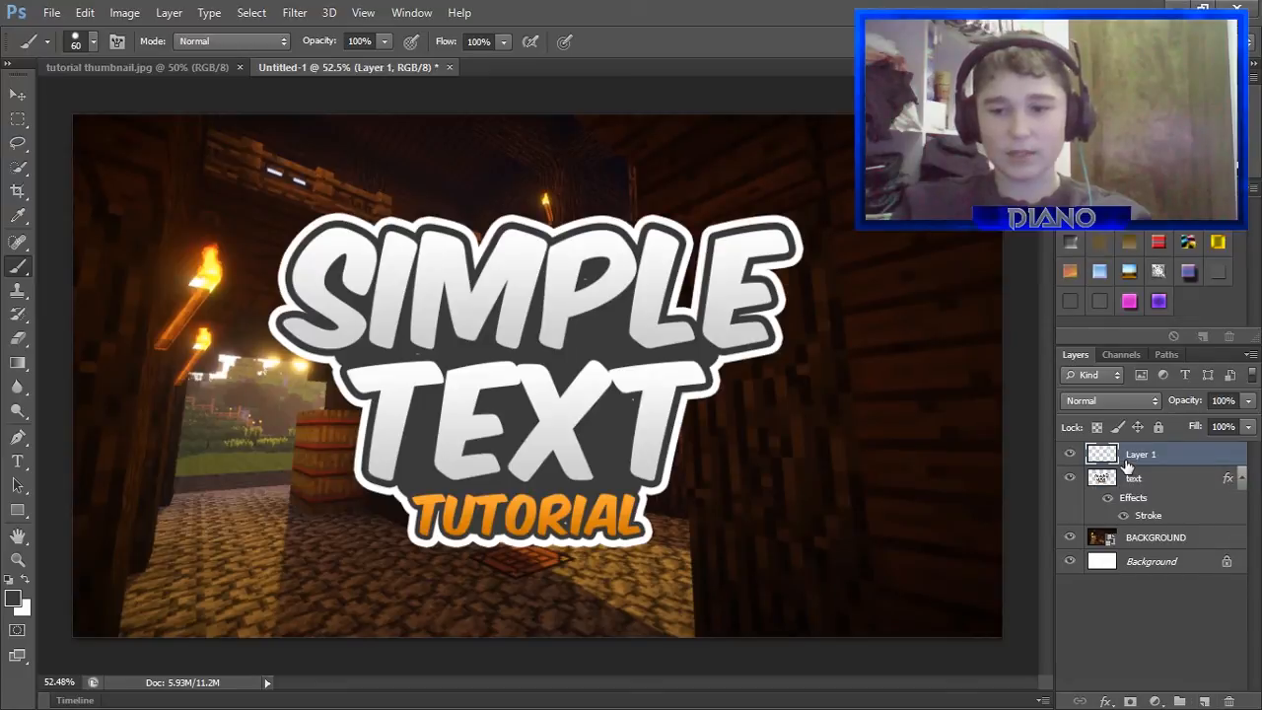
drag(1140, 513, 1139, 532)
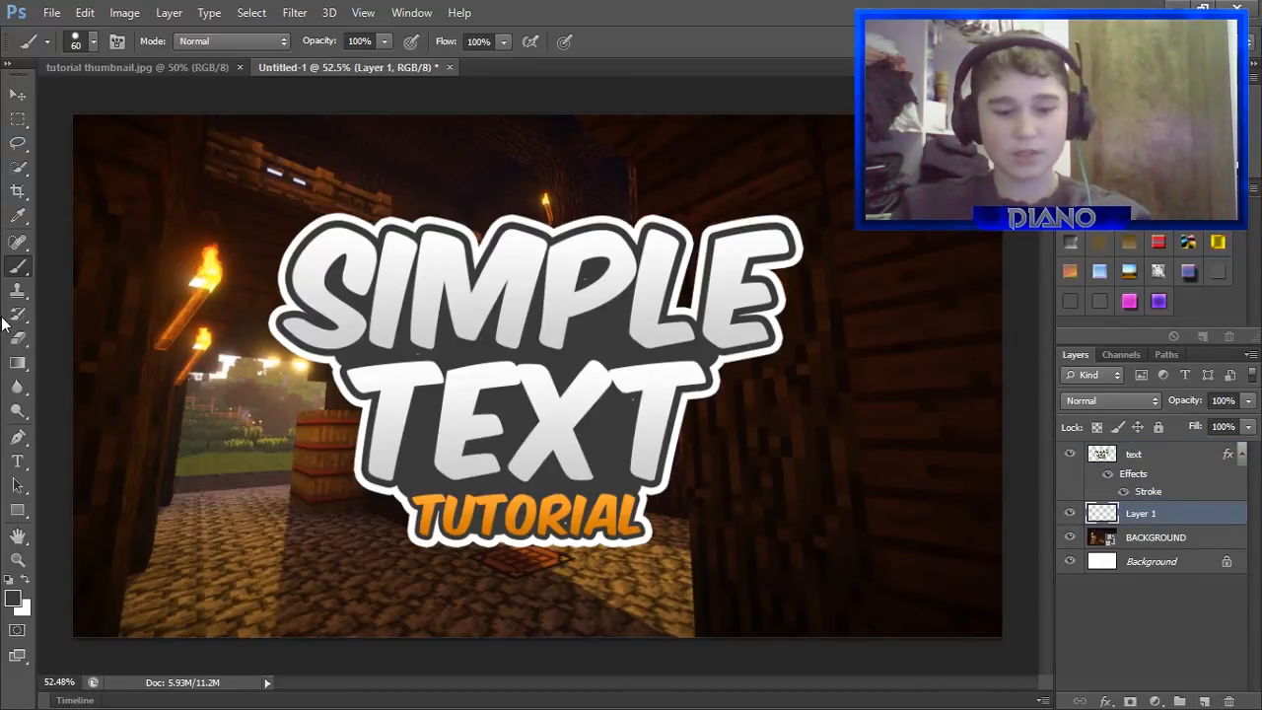
key(g)
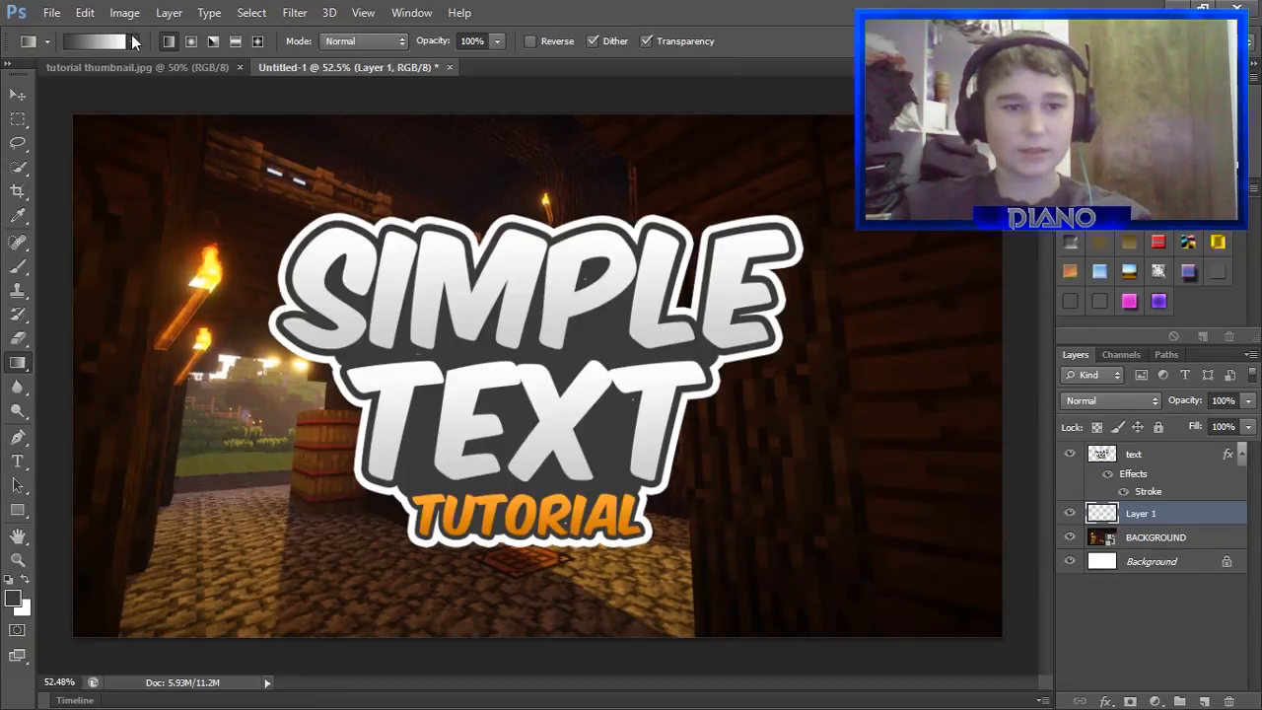
click(77, 83)
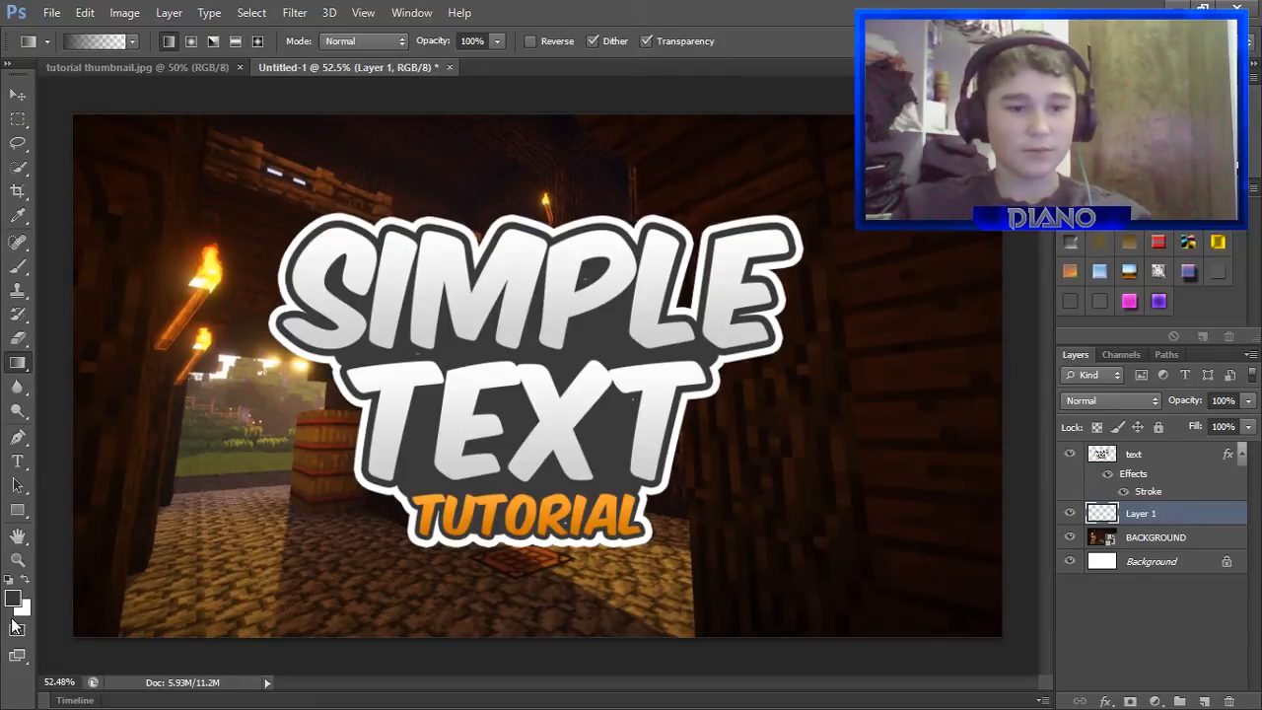
key(i)
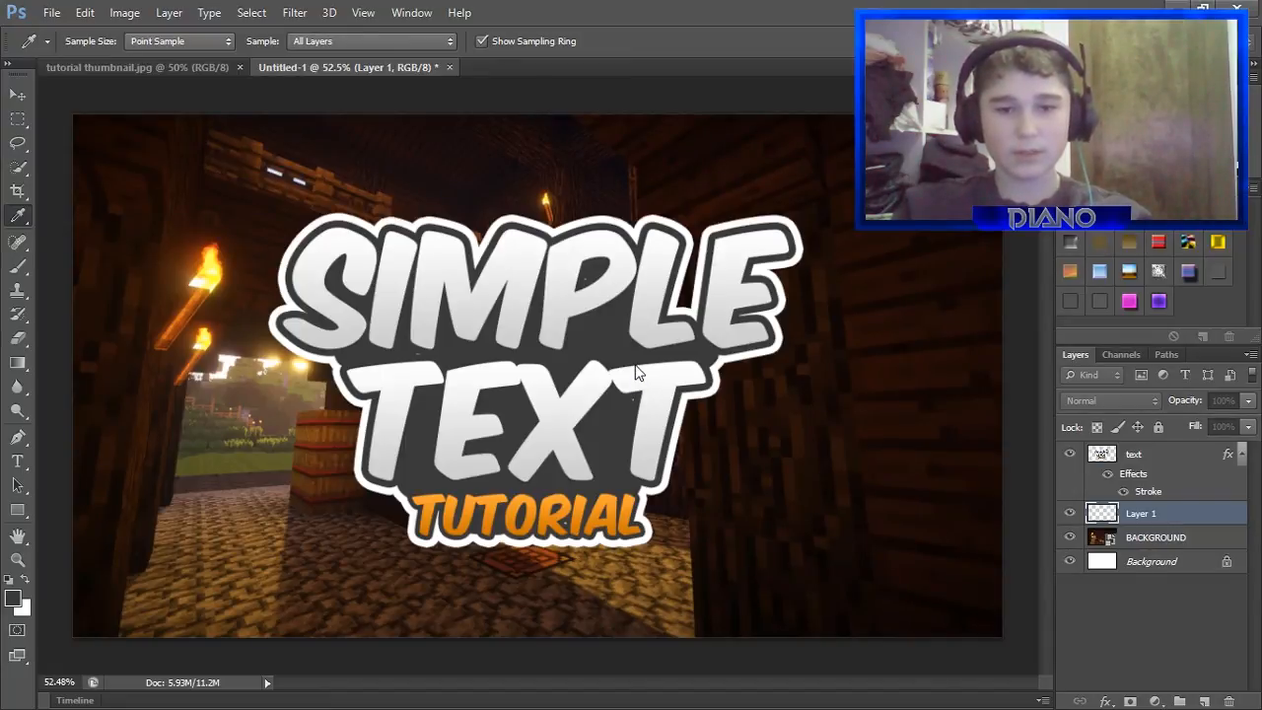
key(g)
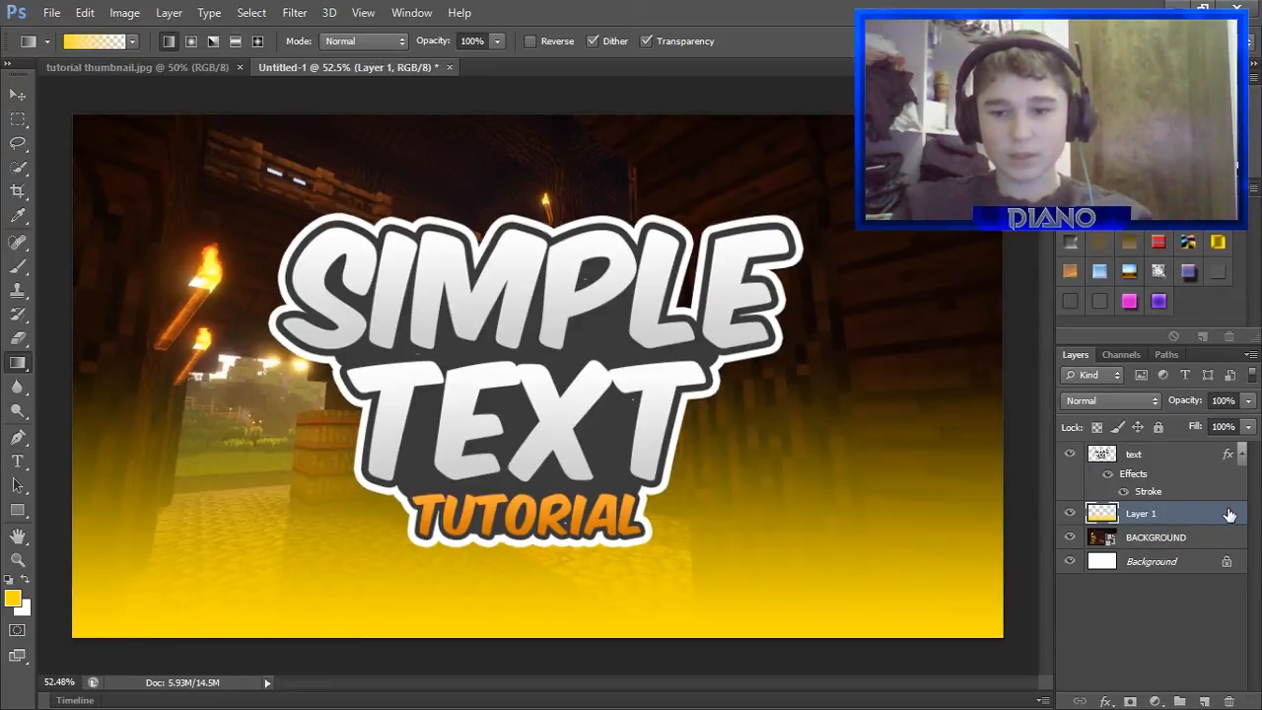
Set the yellow gradient layer's blend mode to Soft Light and its opacity to 20%.
key(h)
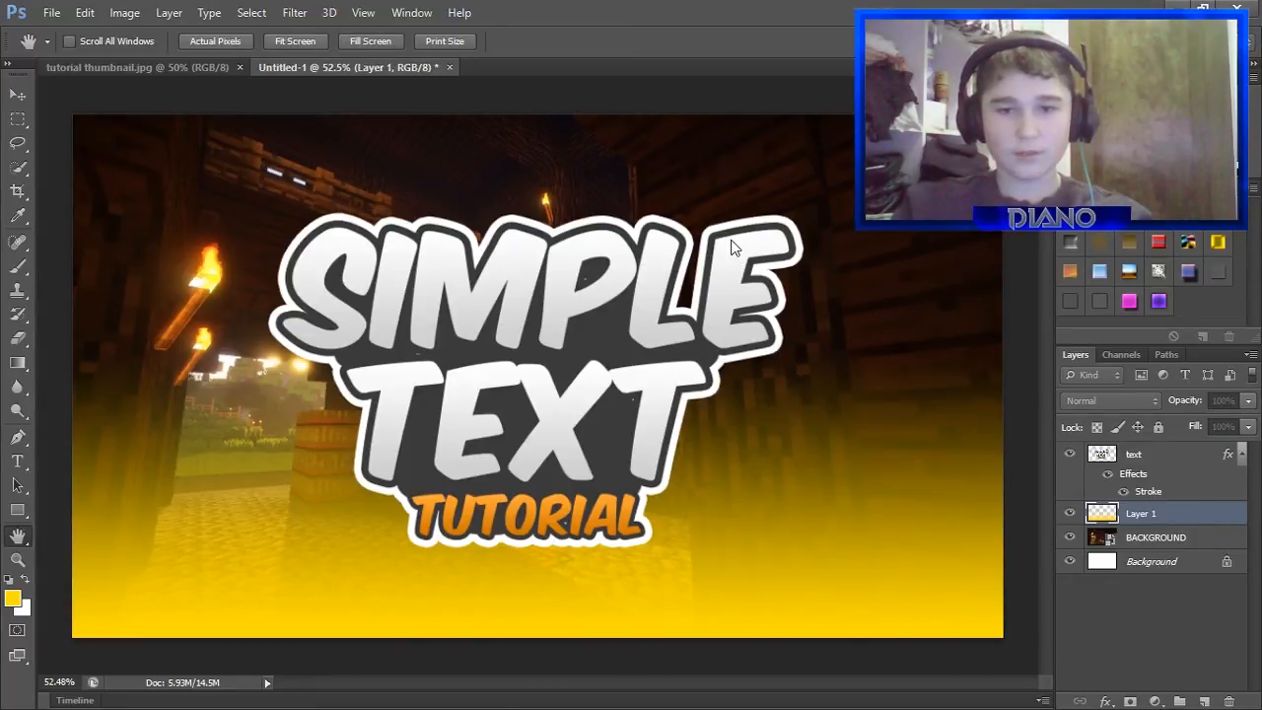
key(shift+alt+f)
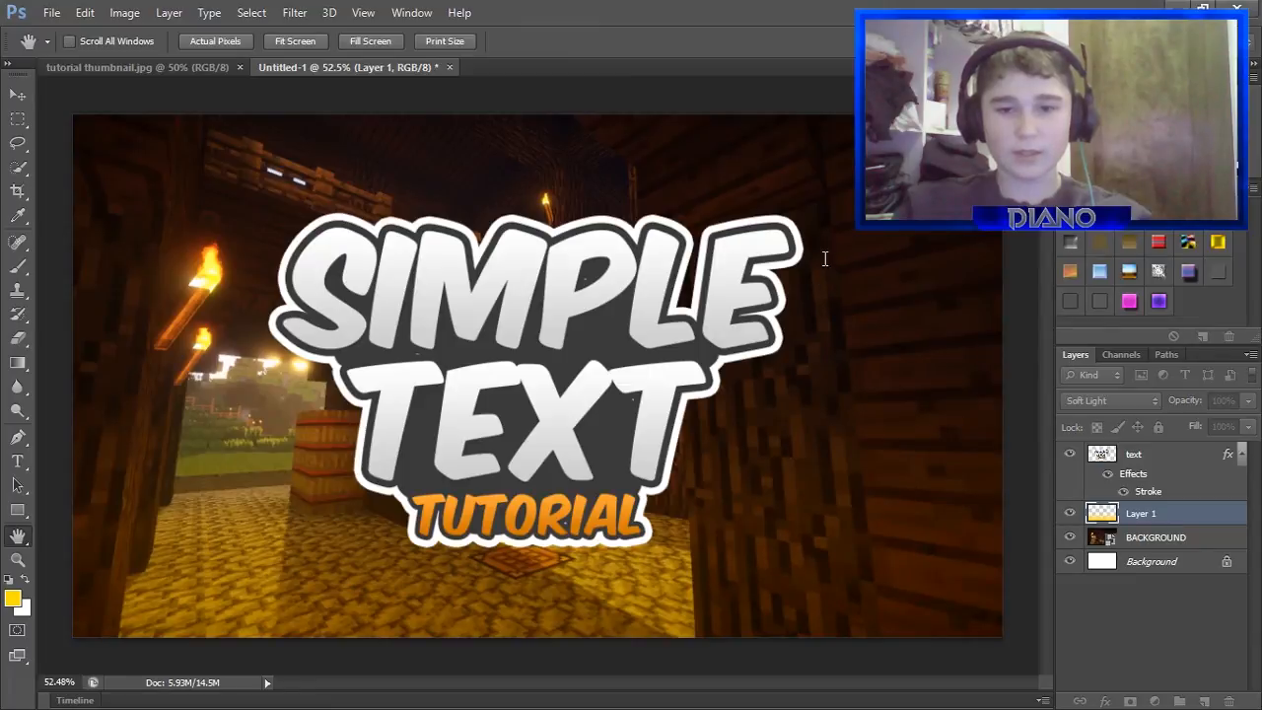
key(1)
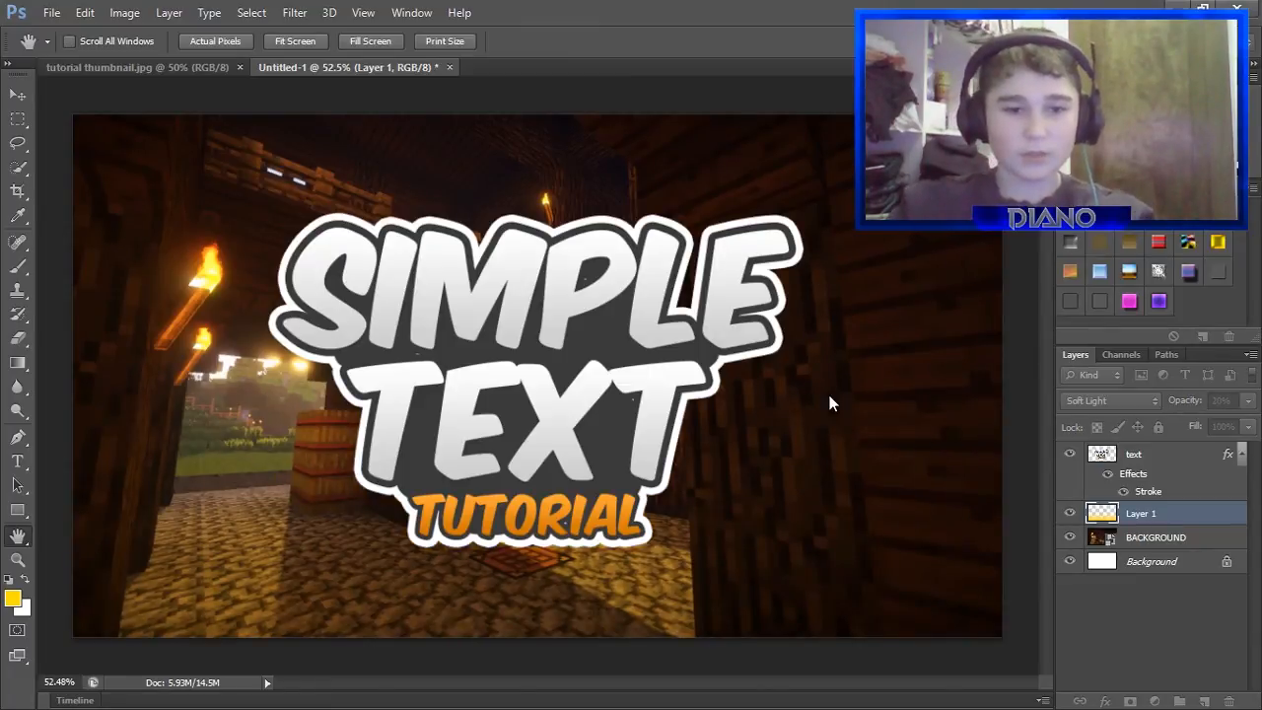
key(g)
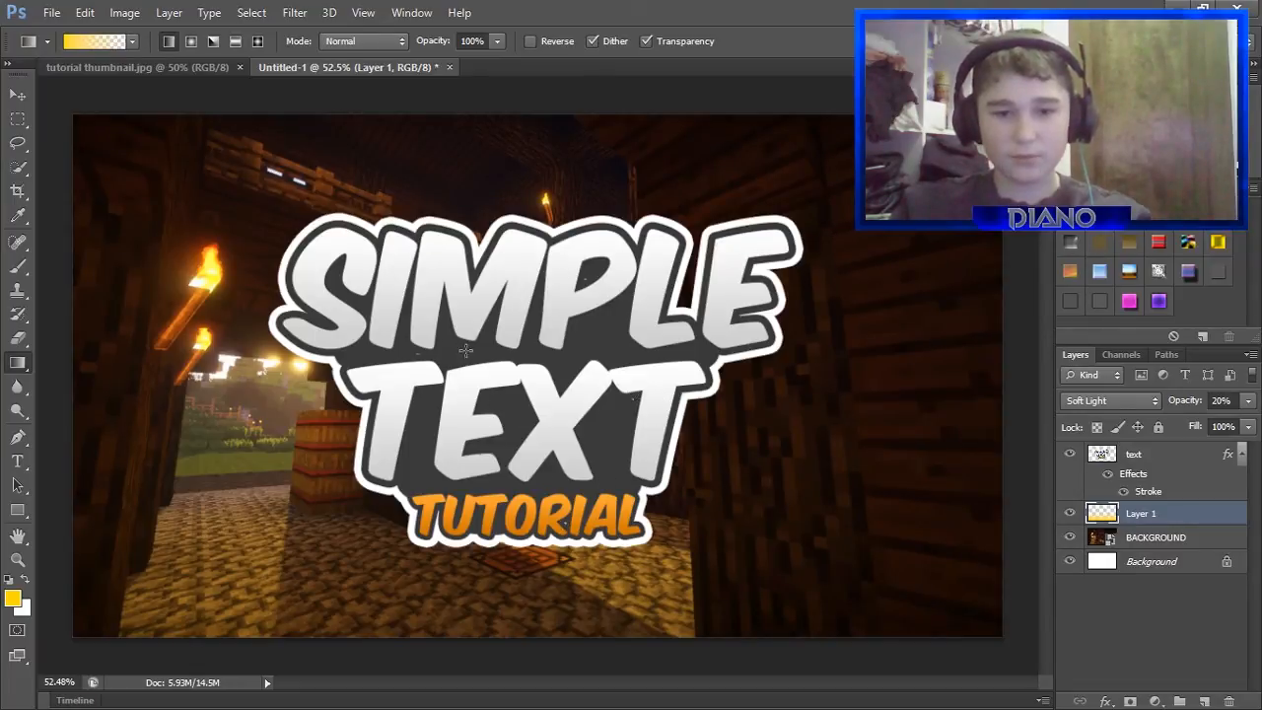
Add a new layer above Layer 1 and sample the dark gray around the letters as the brush color.
click(1205, 702)
mouse_move(1134, 513)
mouse_down()
mouse_move(1128, 544)
mouse_move(1128, 515)
mouse_up()
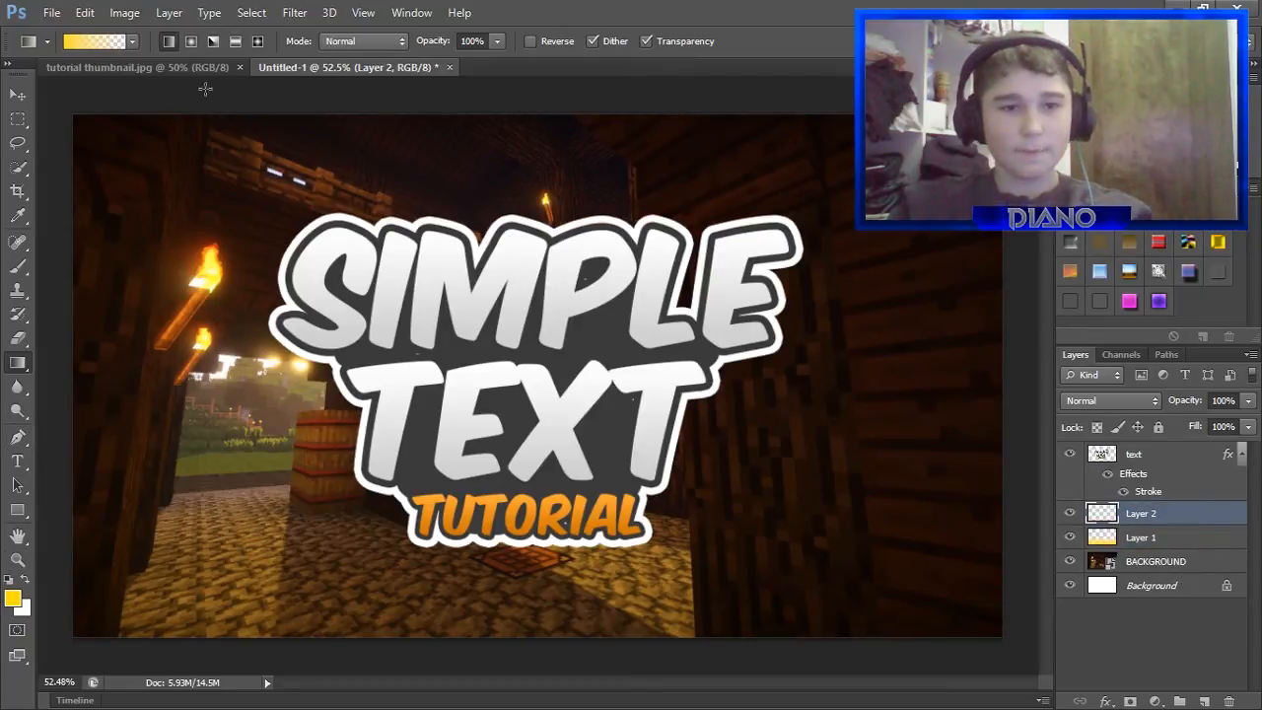
key(i)
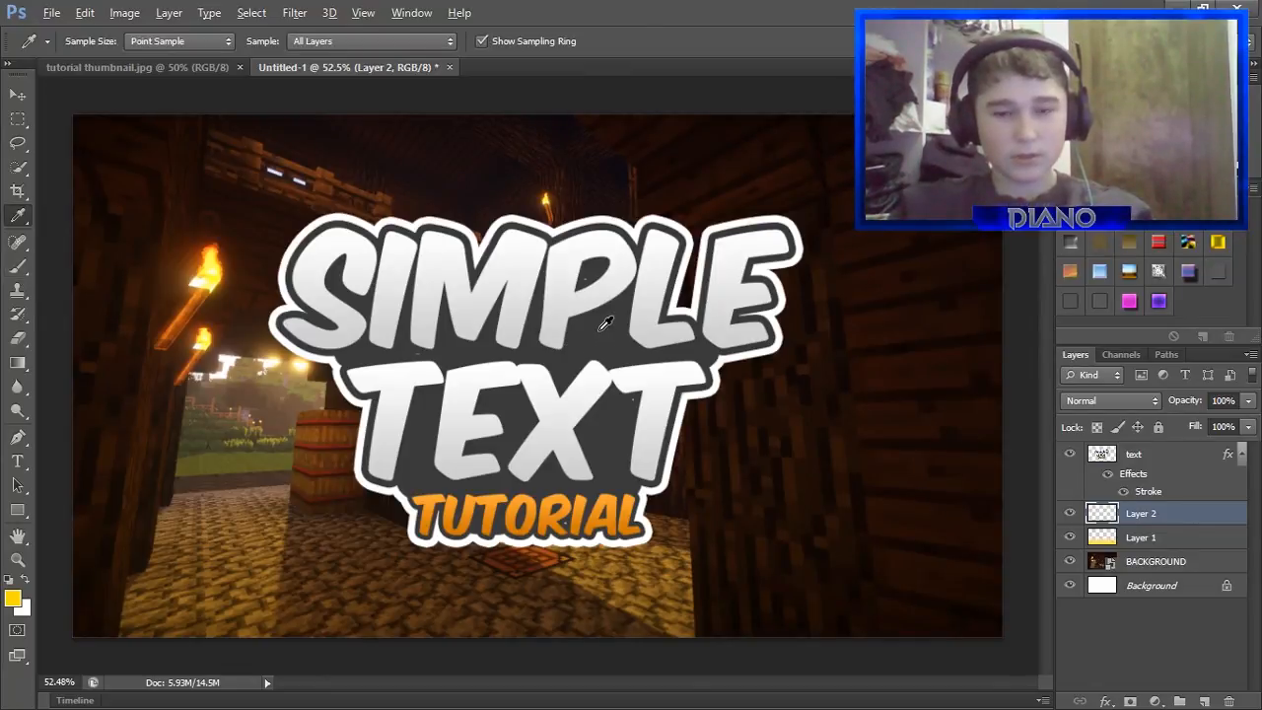
scroll(605, 323, up, 3)
scroll(604, 323, up, 2)
scroll(656, 302, up, 1)
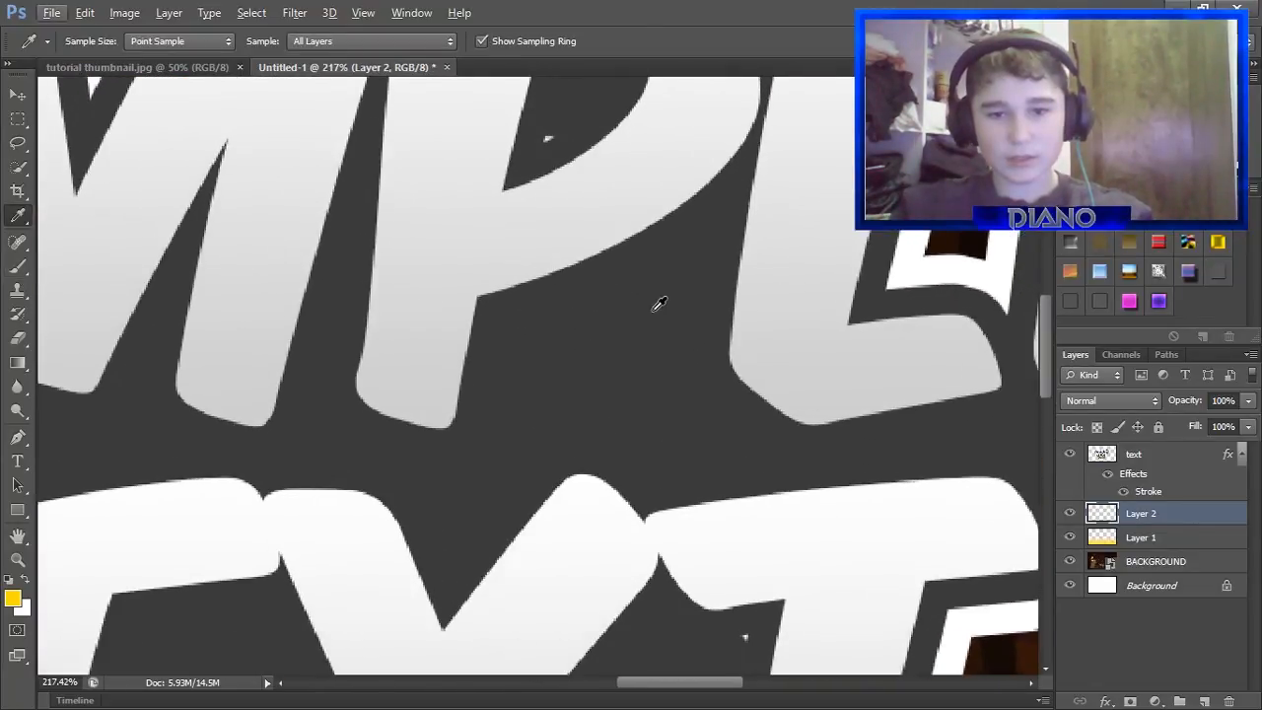
click(659, 304)
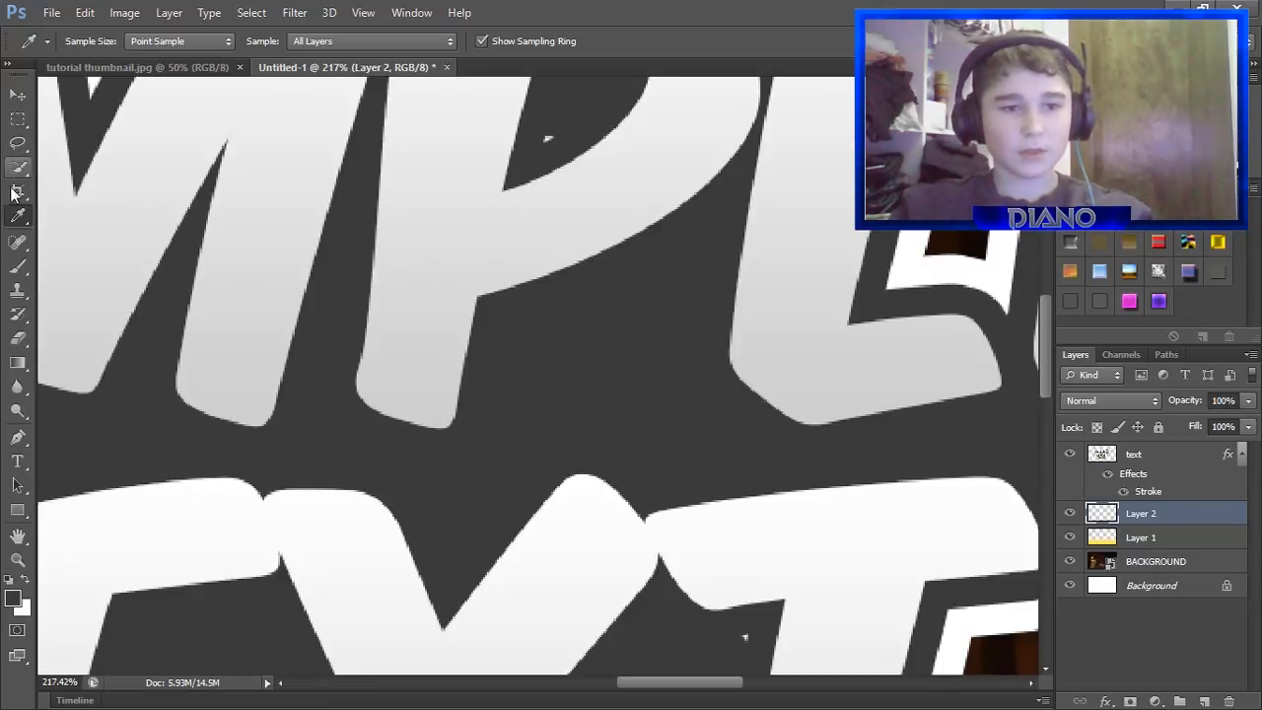
click(17, 270)
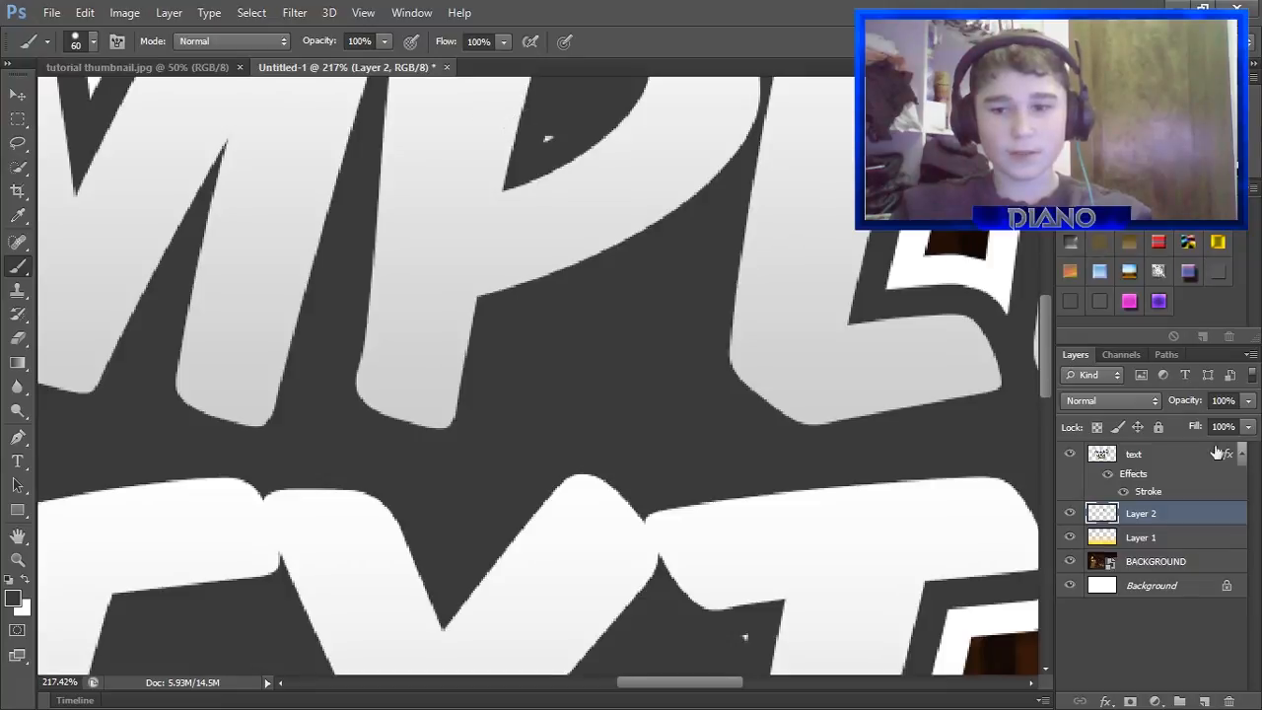
Undo moving Layer 2 above the text layer and reduce the brush size to 10 px.
drag(1194, 513, 1179, 445)
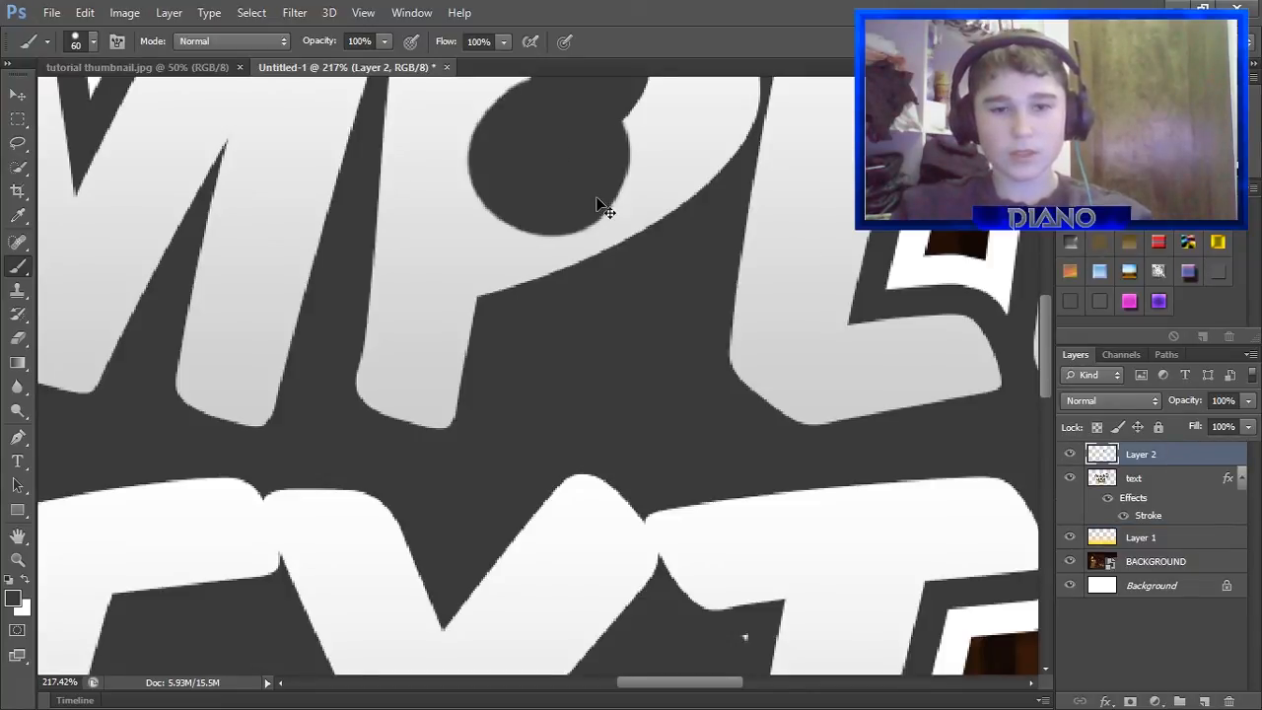
key(ctrl+z)
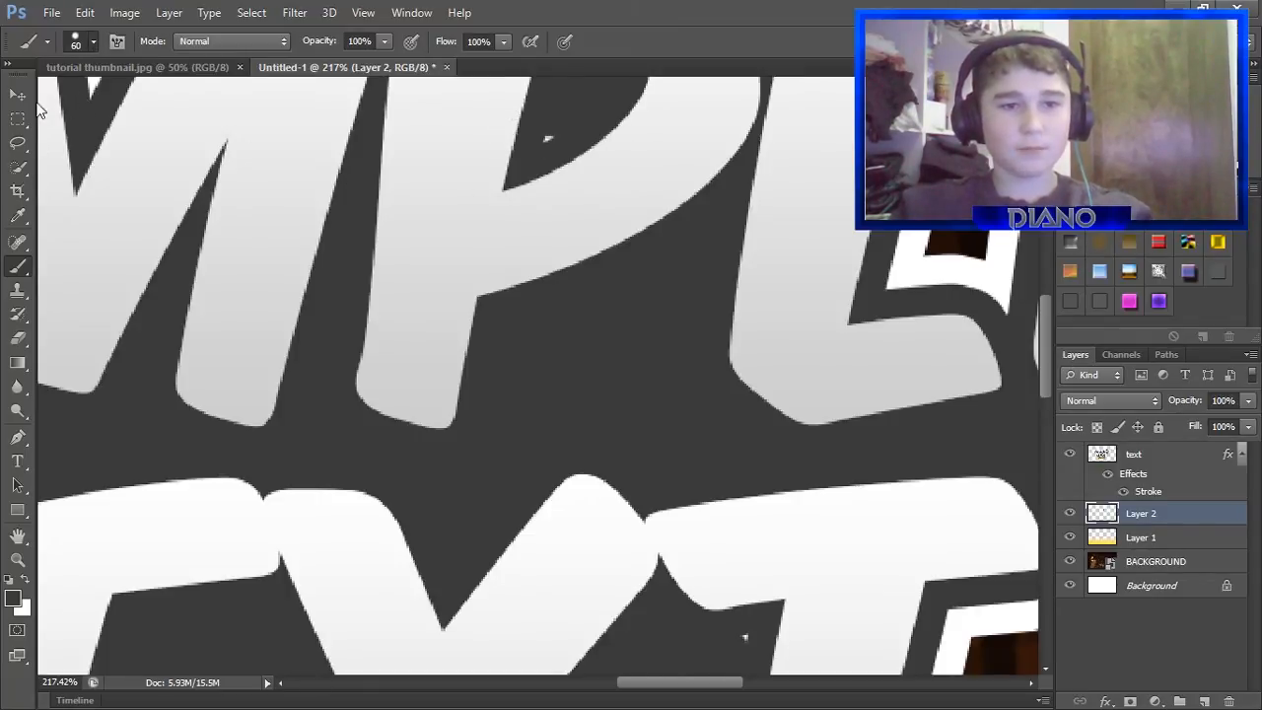
key(bracketleft)
key(bracketleft)
key(bracketleft)
key(bracketleft)
key(bracketleft)
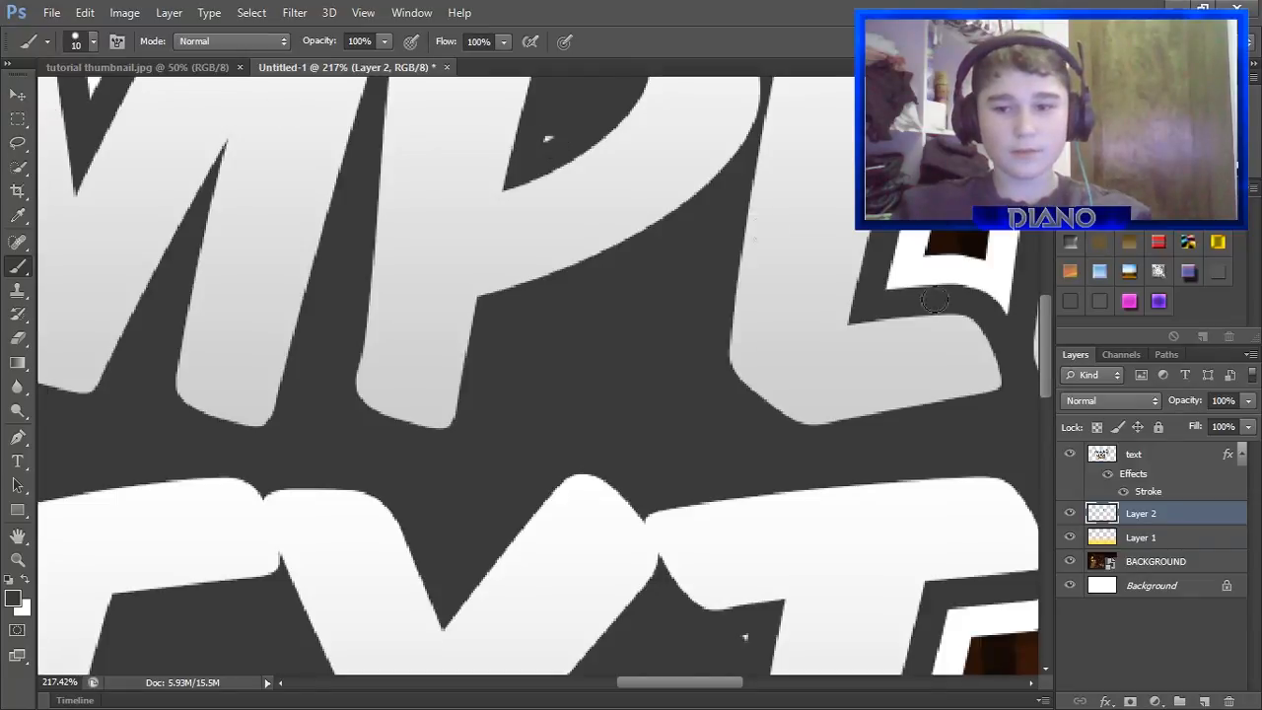
Move Layer 2 above the text layer and delete it together with its oversized gray dab on the P.
drag(1125, 437, 1132, 454)
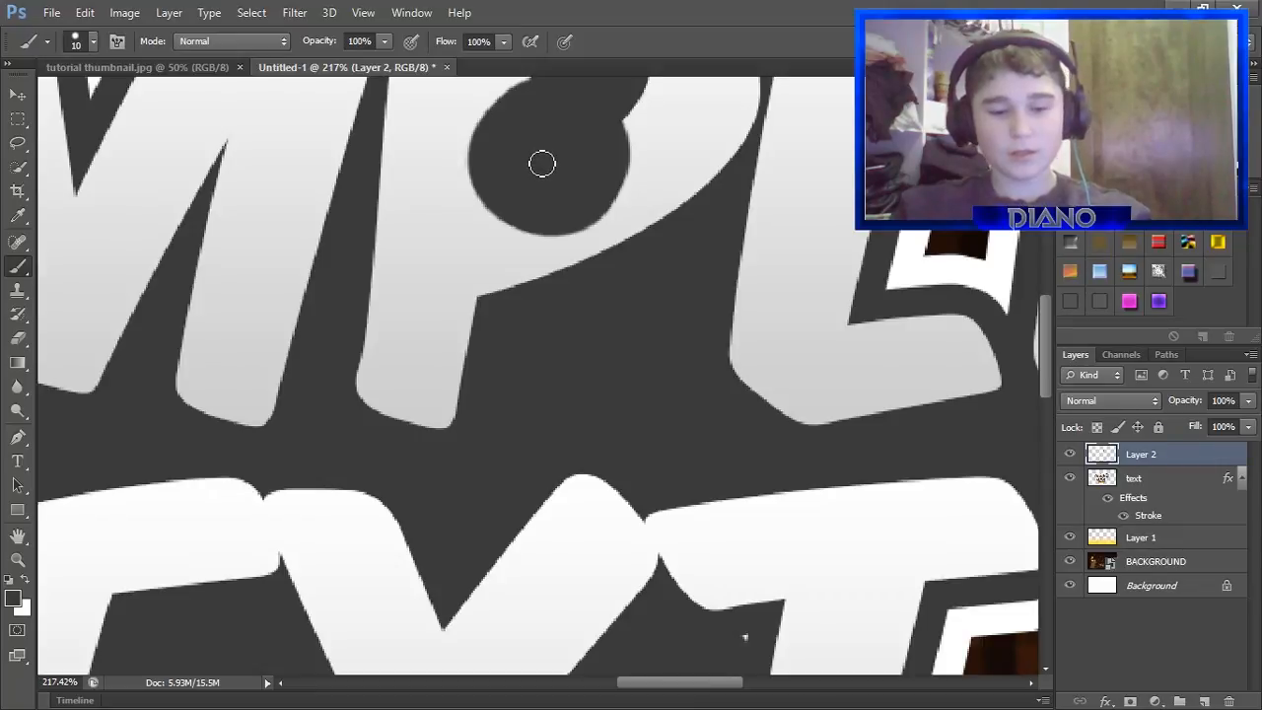
key(ctrl+z)
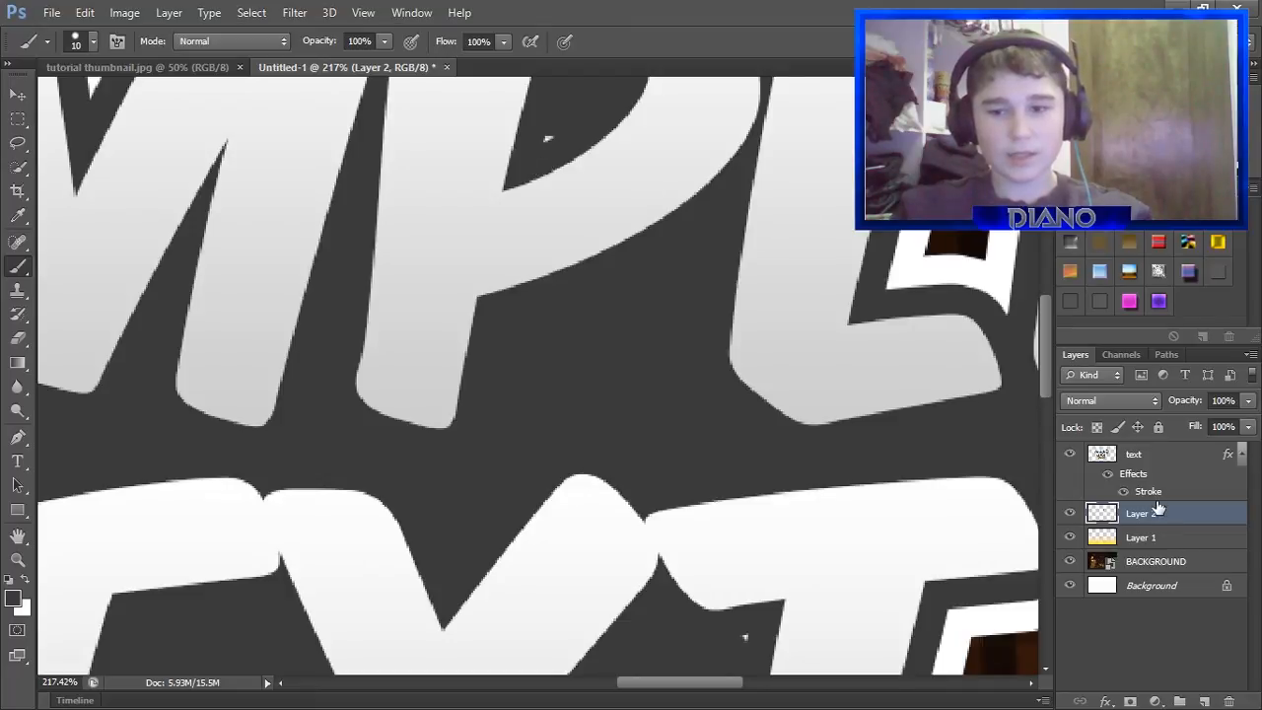
drag(1159, 511, 1140, 455)
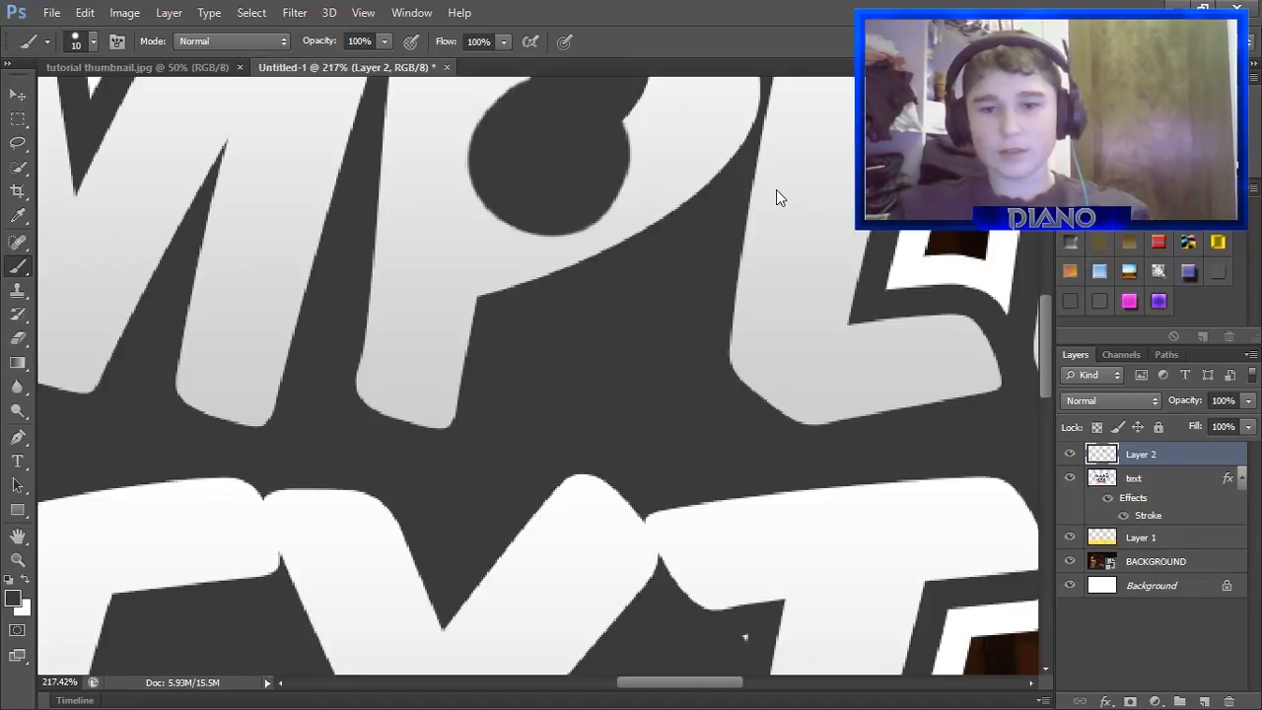
key(Delete)
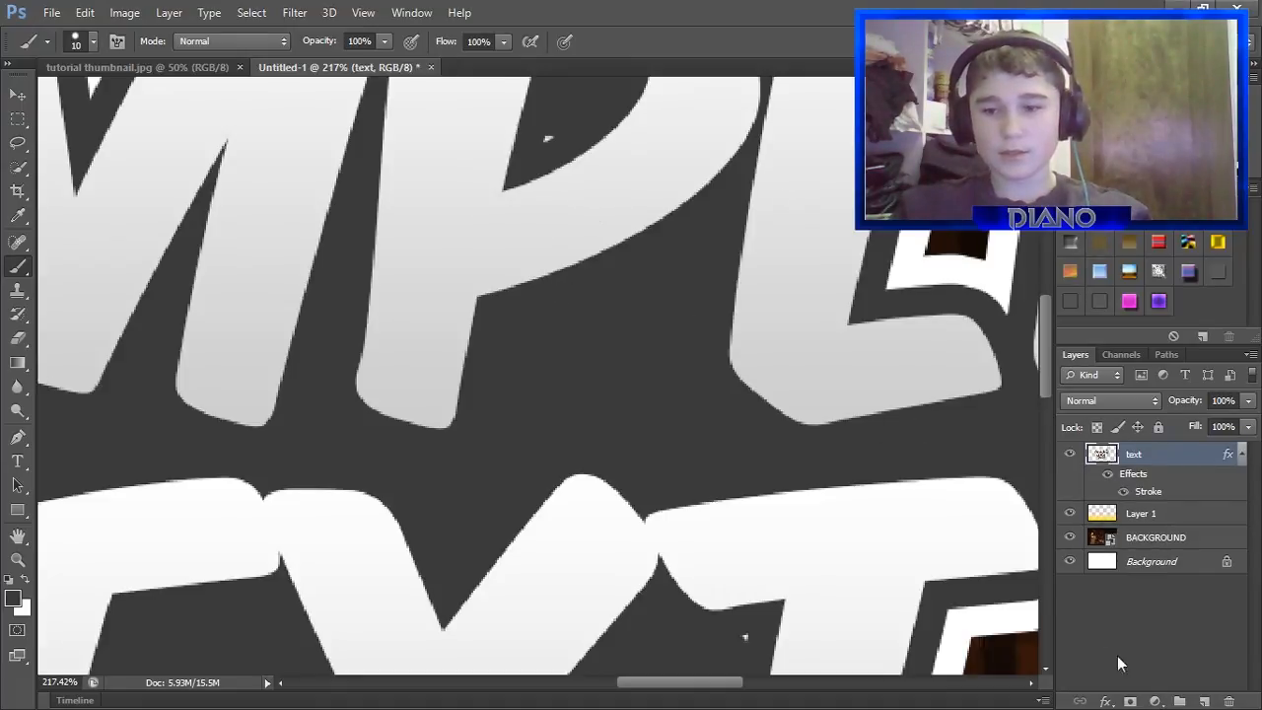
Add a new layer above the text layer and paint over the stray specks between the letters in dark gray with the 10 px brush.
click(1205, 701)
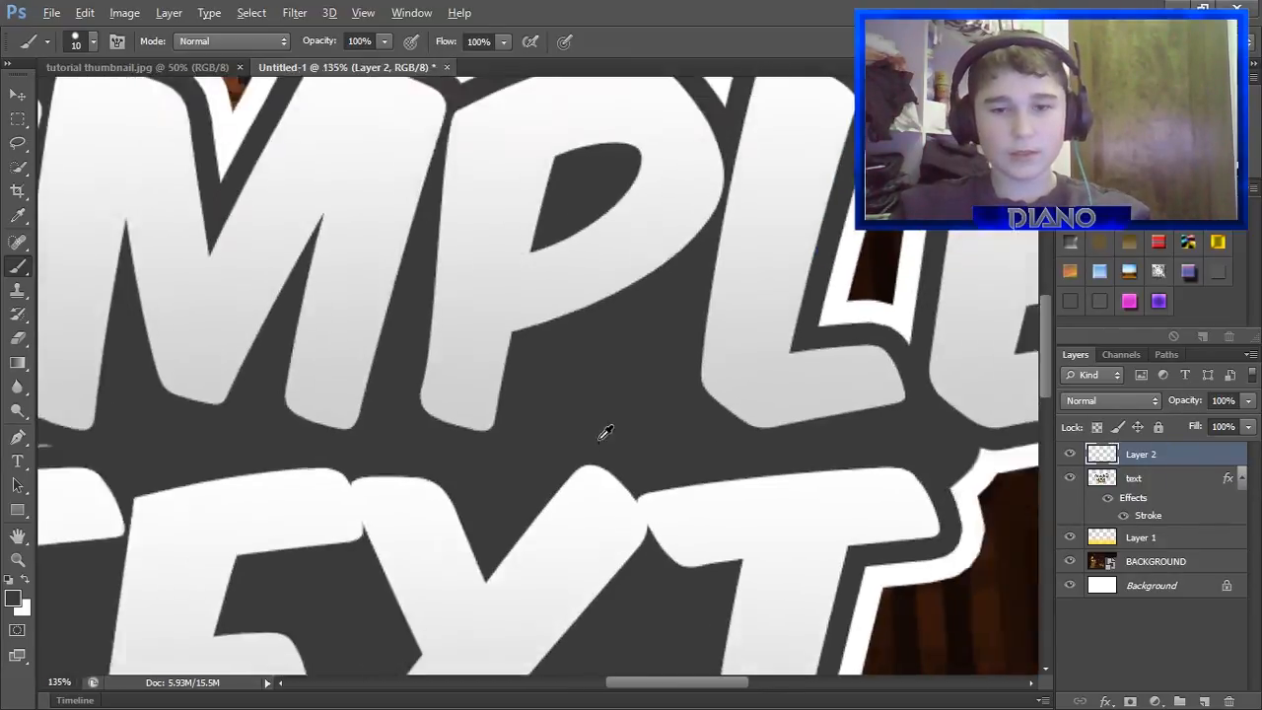
scroll(599, 431, down, 5)
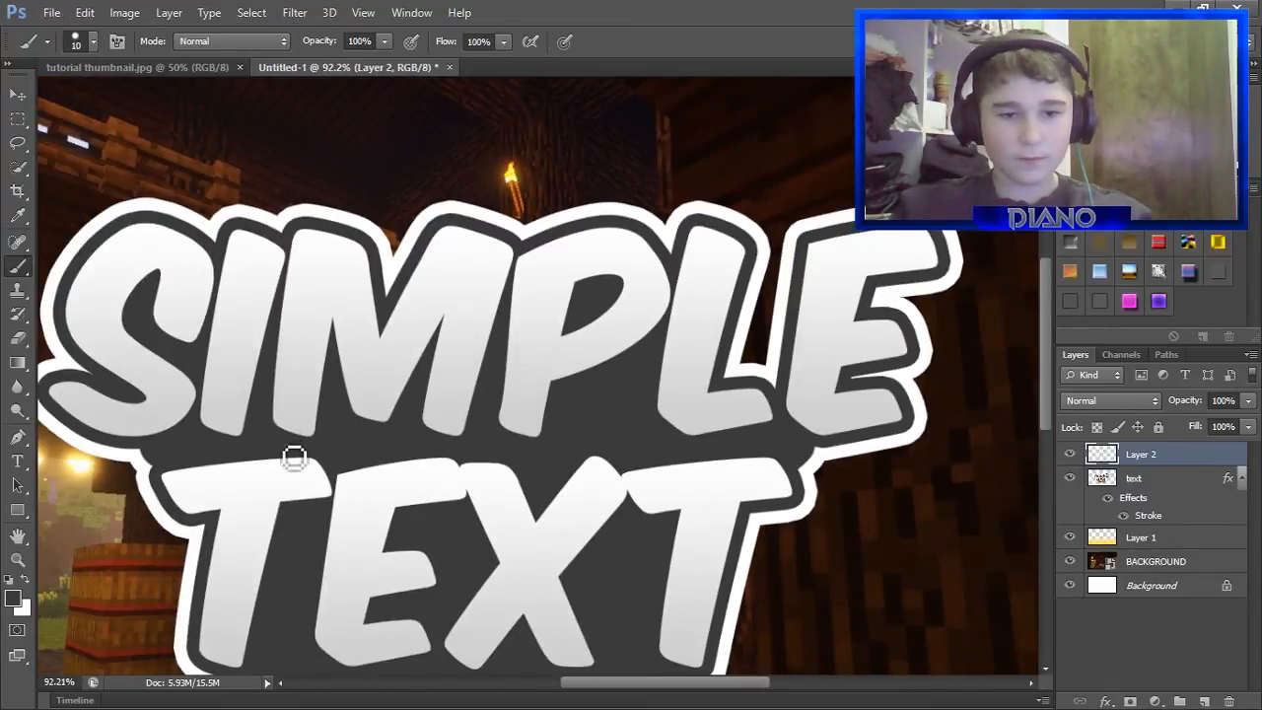
scroll(296, 454, up, 6)
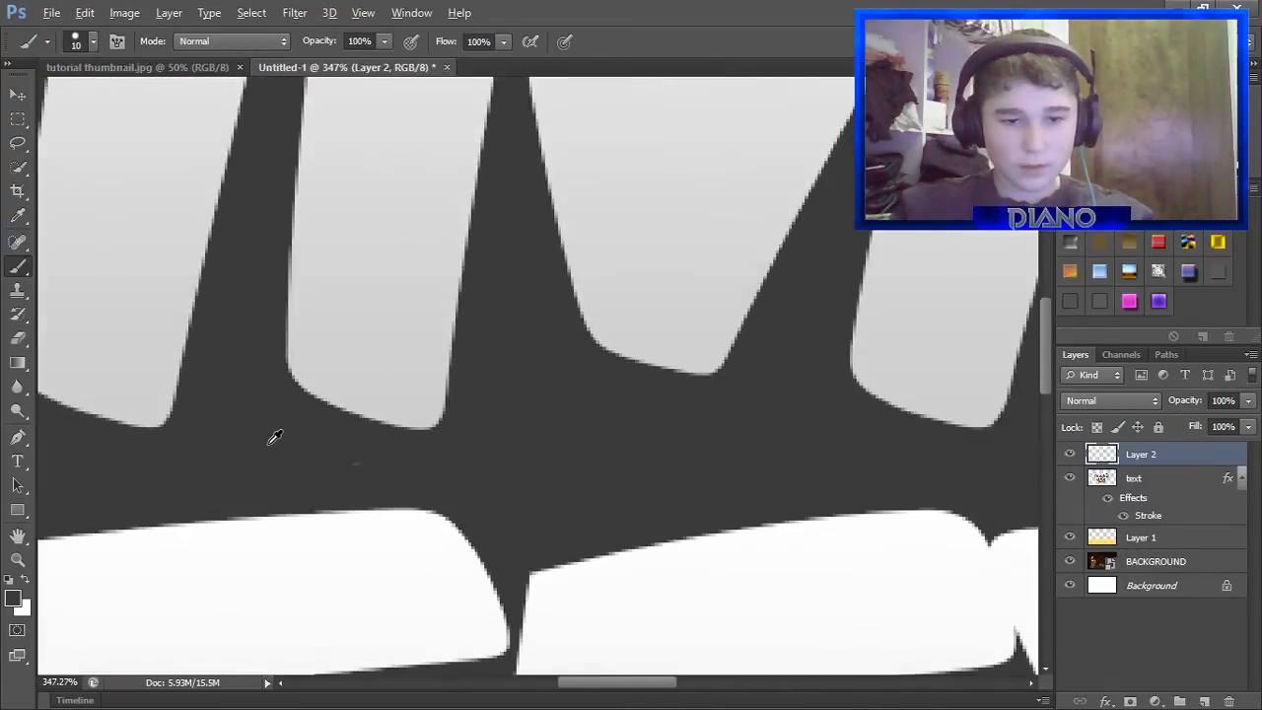
scroll(365, 451, down, 6)
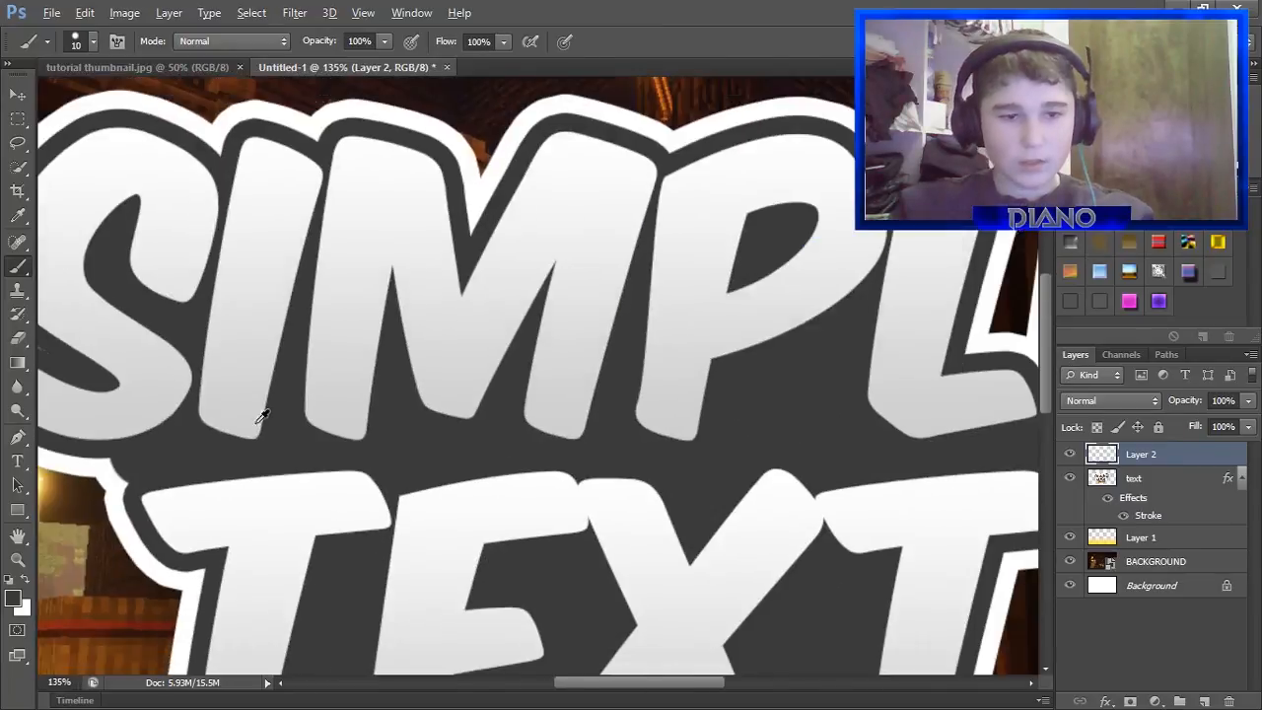
scroll(454, 540, down, 3)
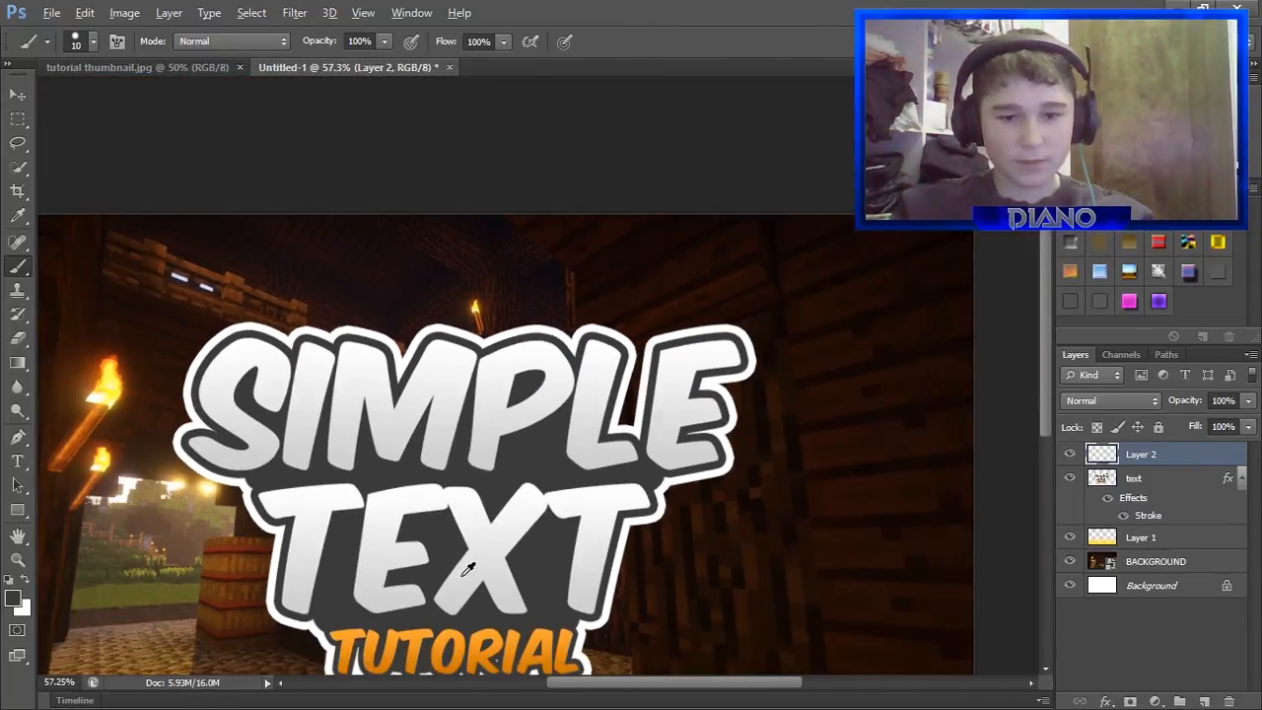
scroll(608, 550, up, 9)
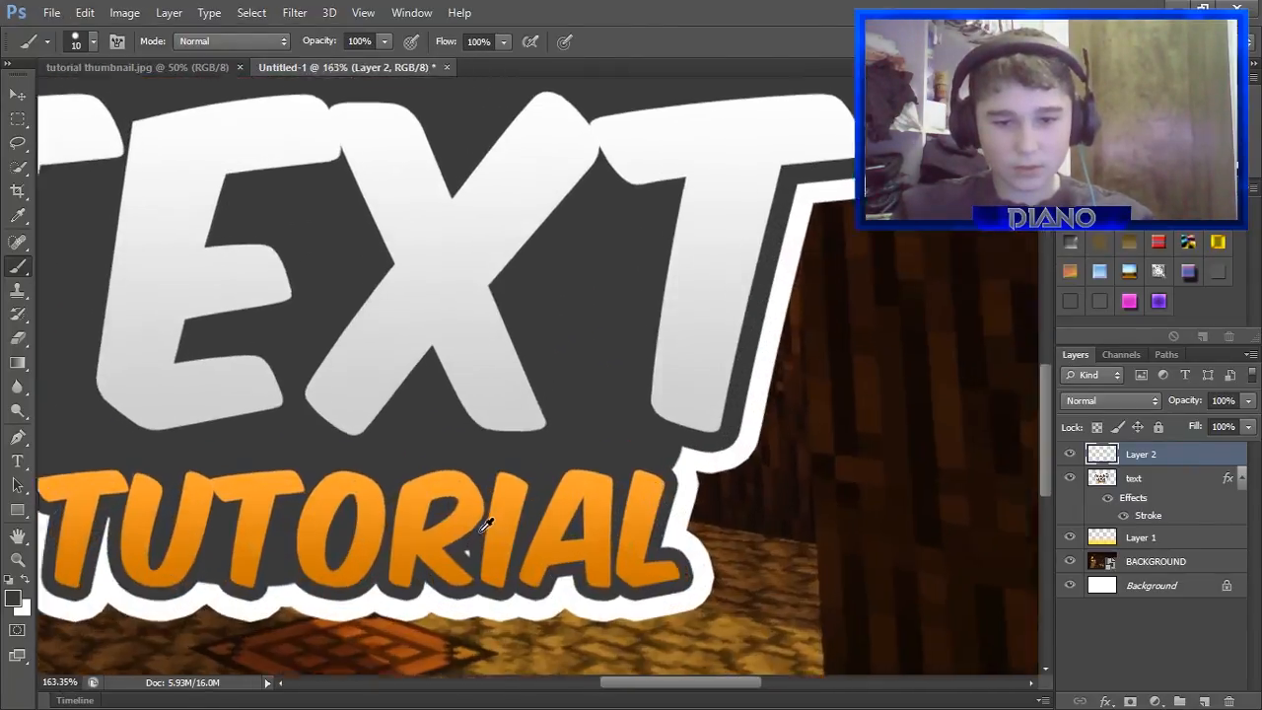
scroll(477, 552, down, 8)
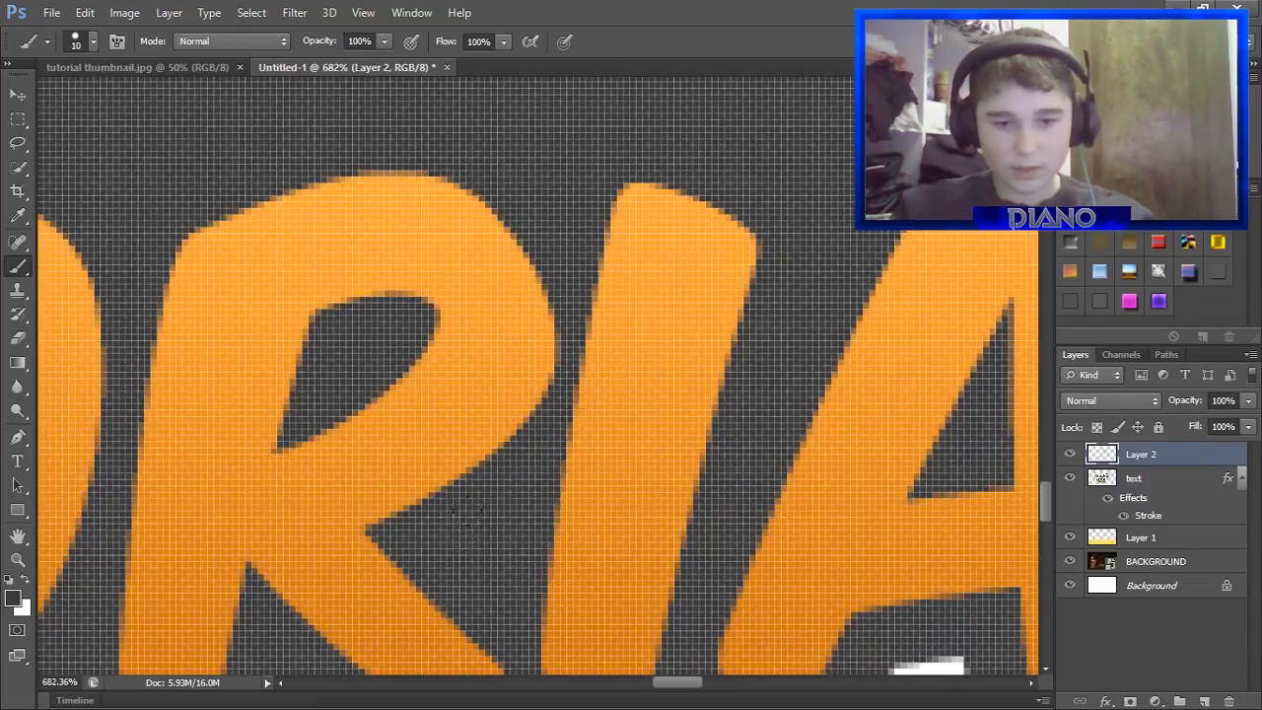
scroll(313, 496, down, 3)
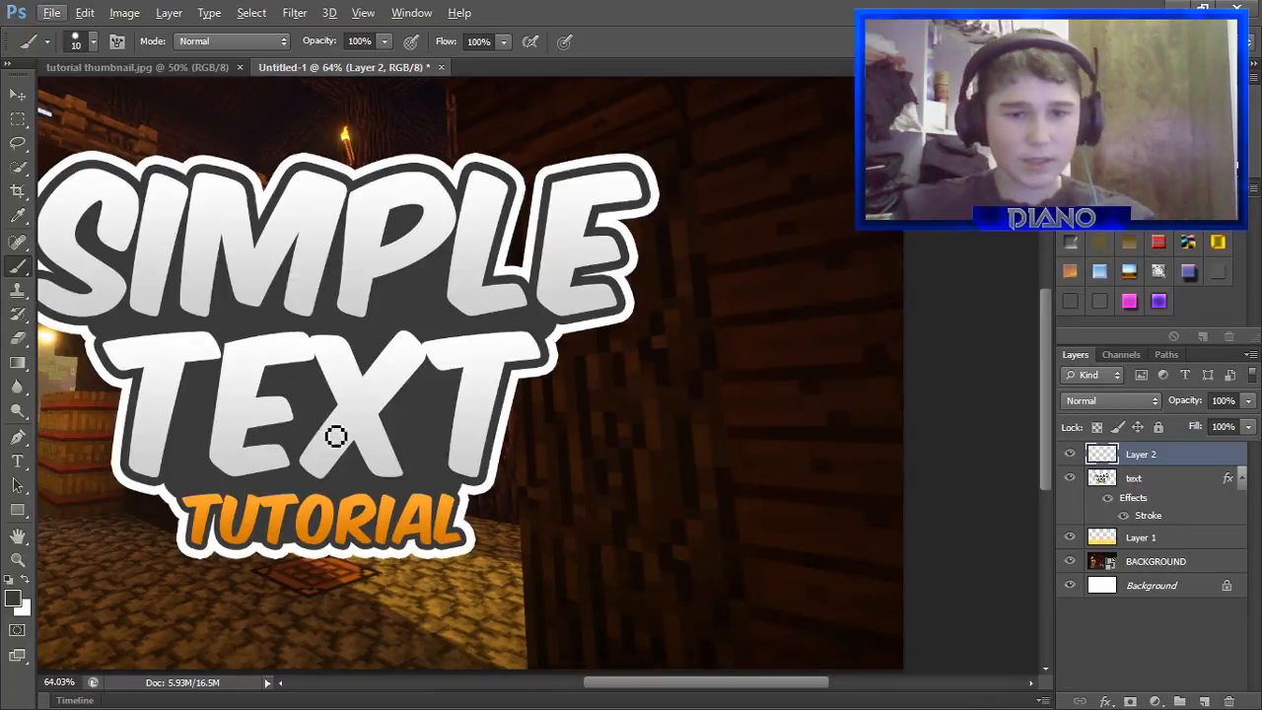
scroll(335, 434, down, 2)
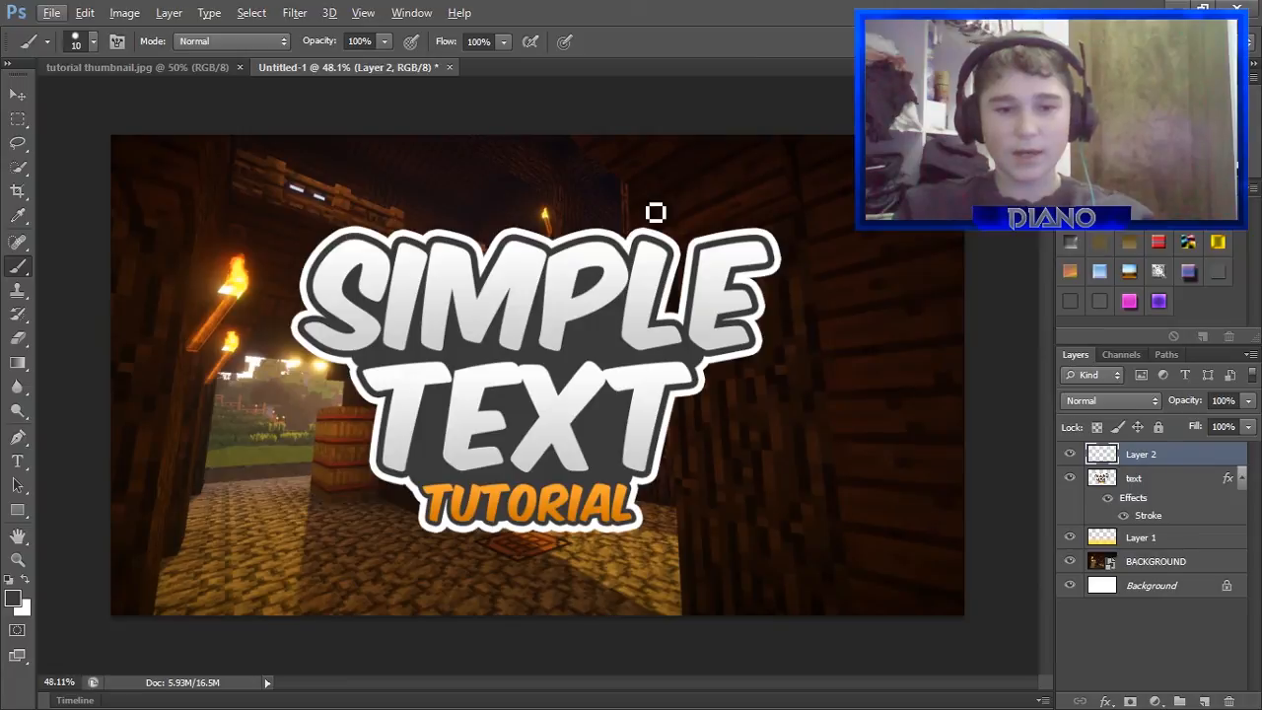
Compare the lettering with the reference design in tutorial thumbnail.jpg.
click(178, 70)
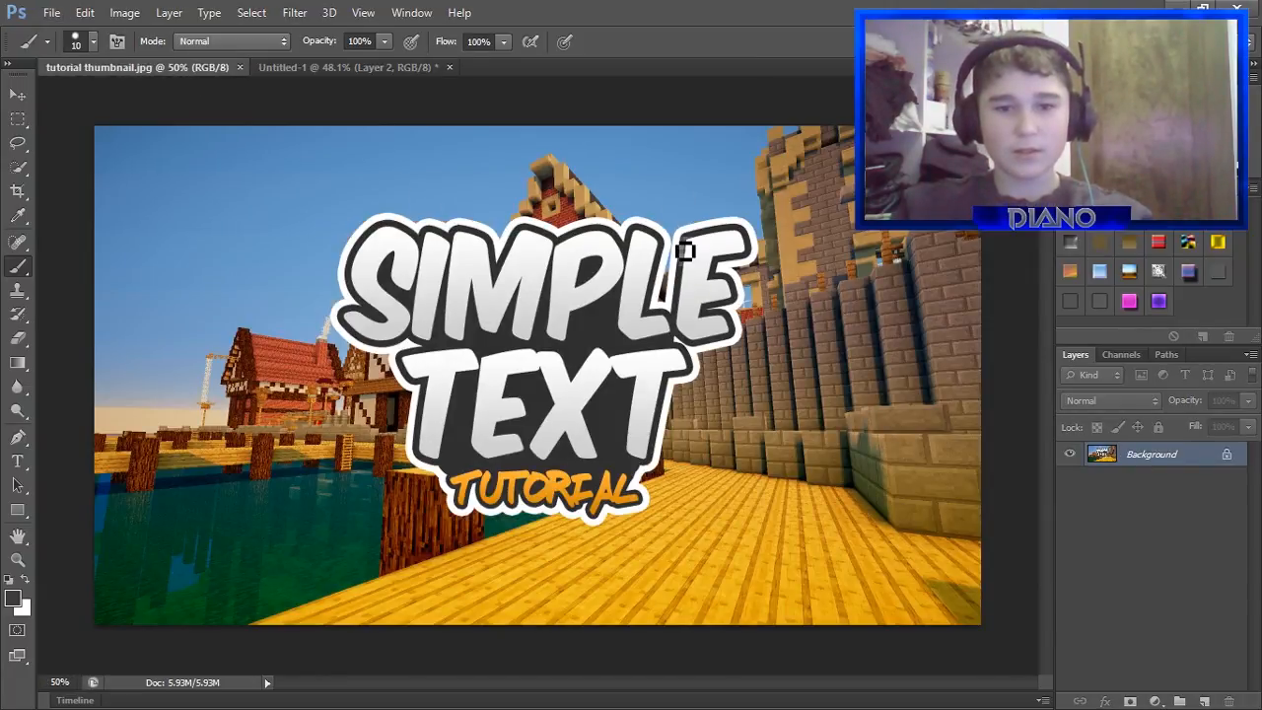
click(352, 61)
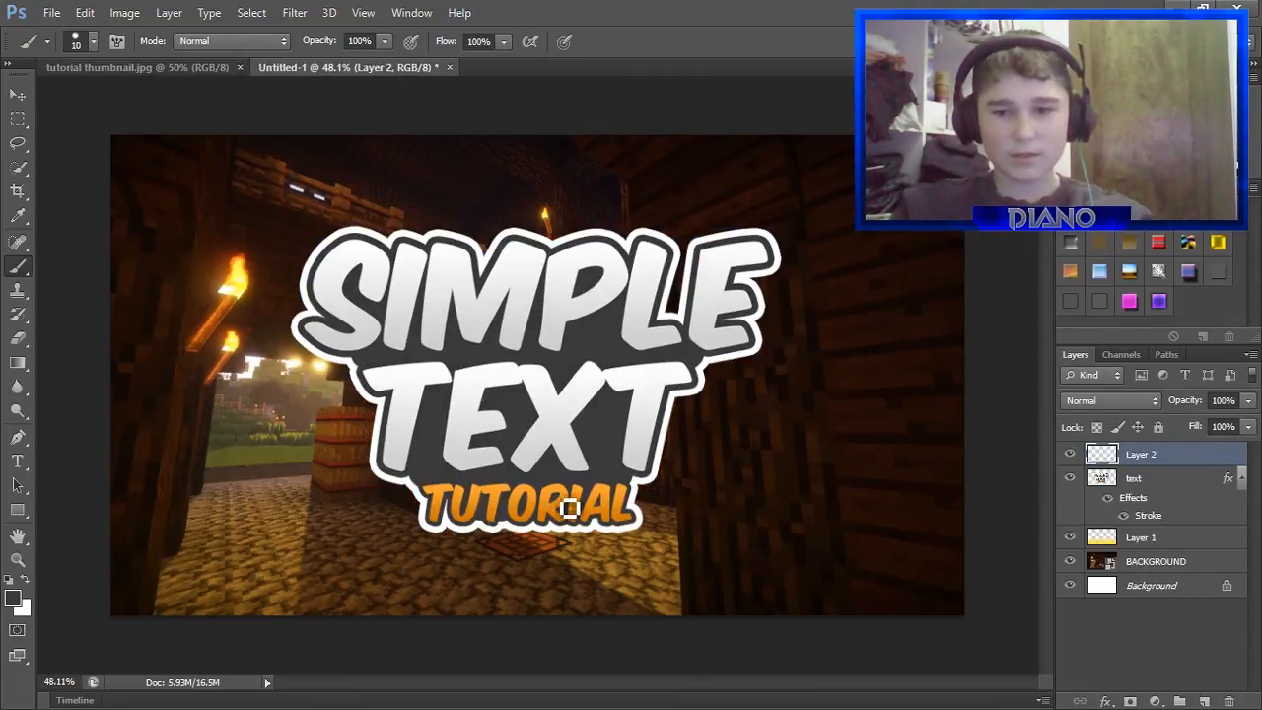
click(120, 67)
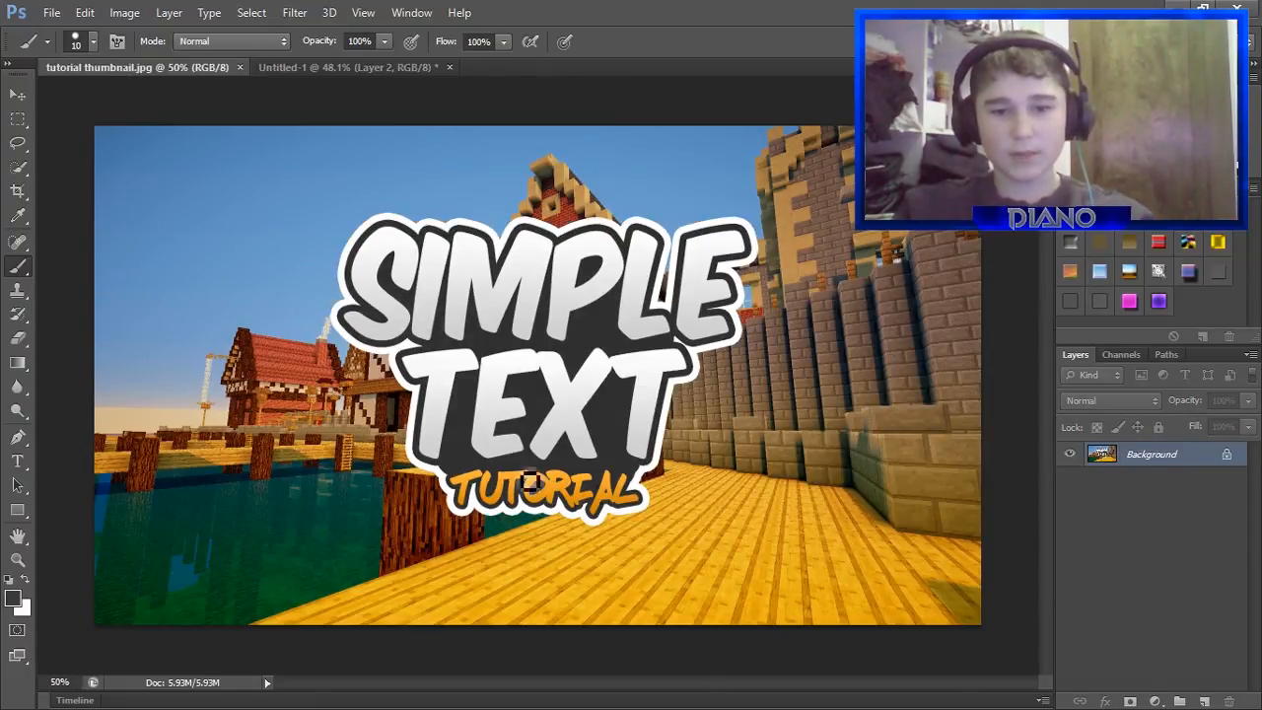
click(300, 63)
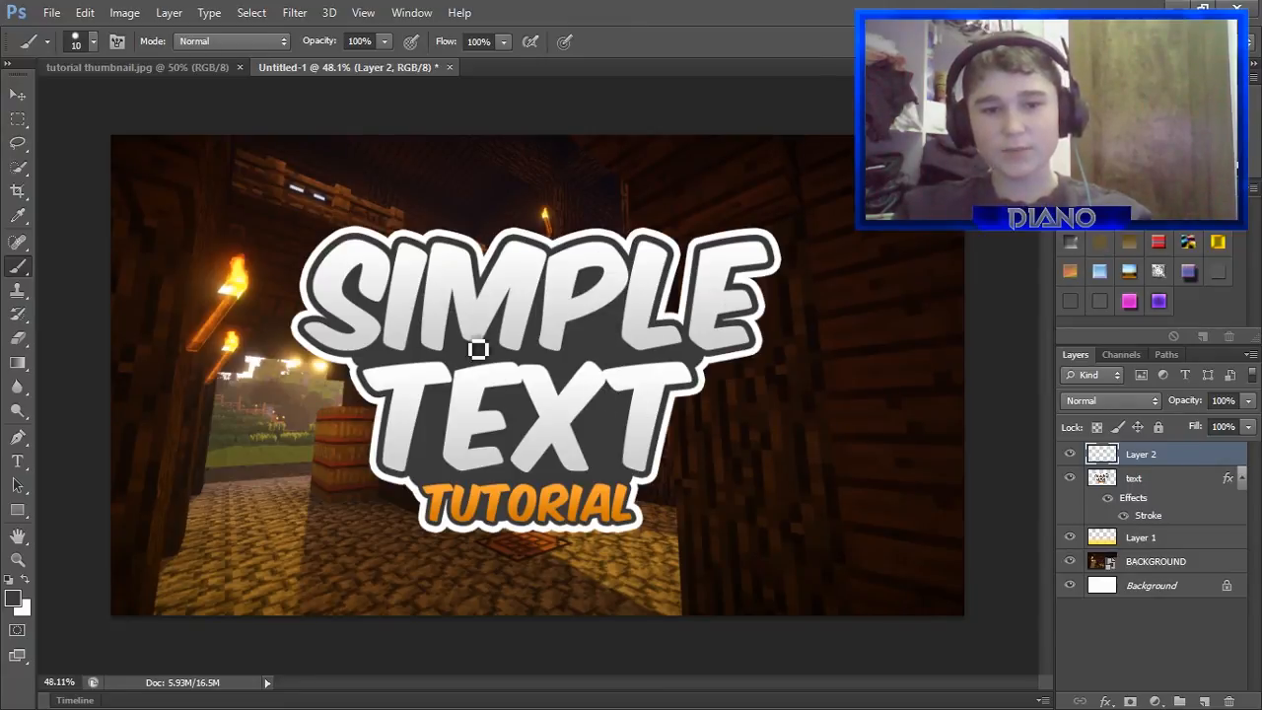
click(197, 63)
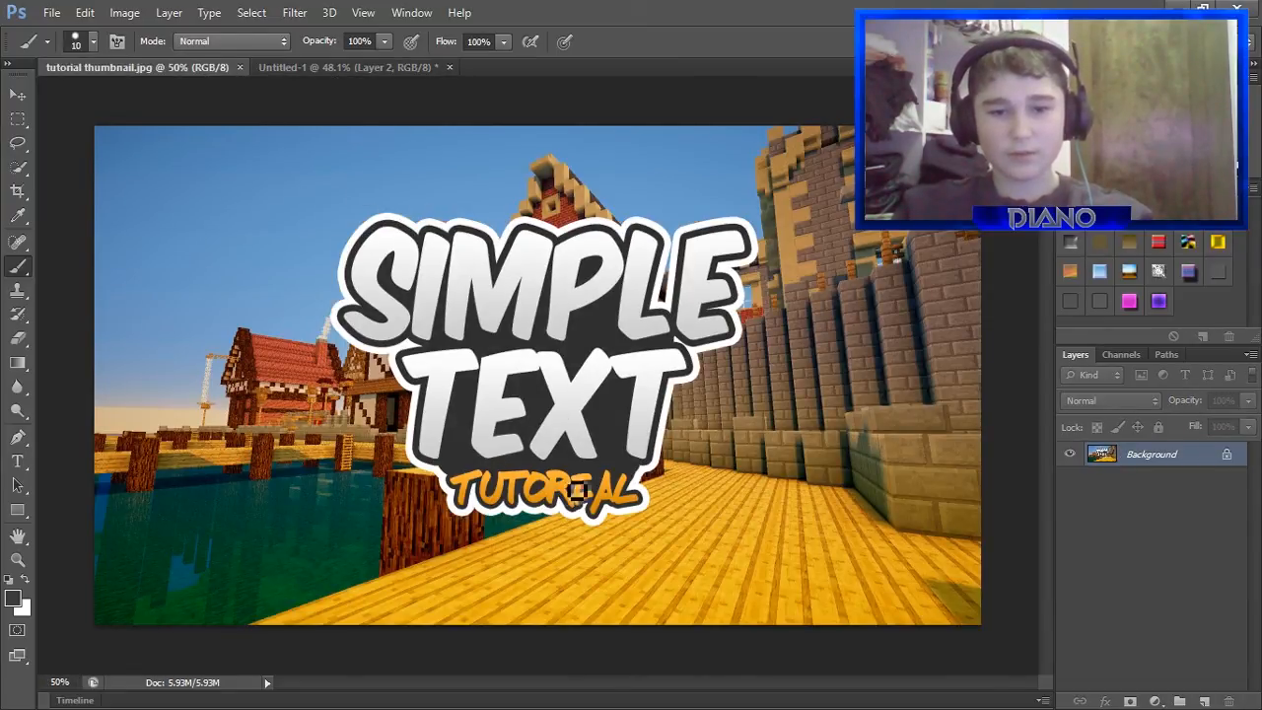
click(319, 69)
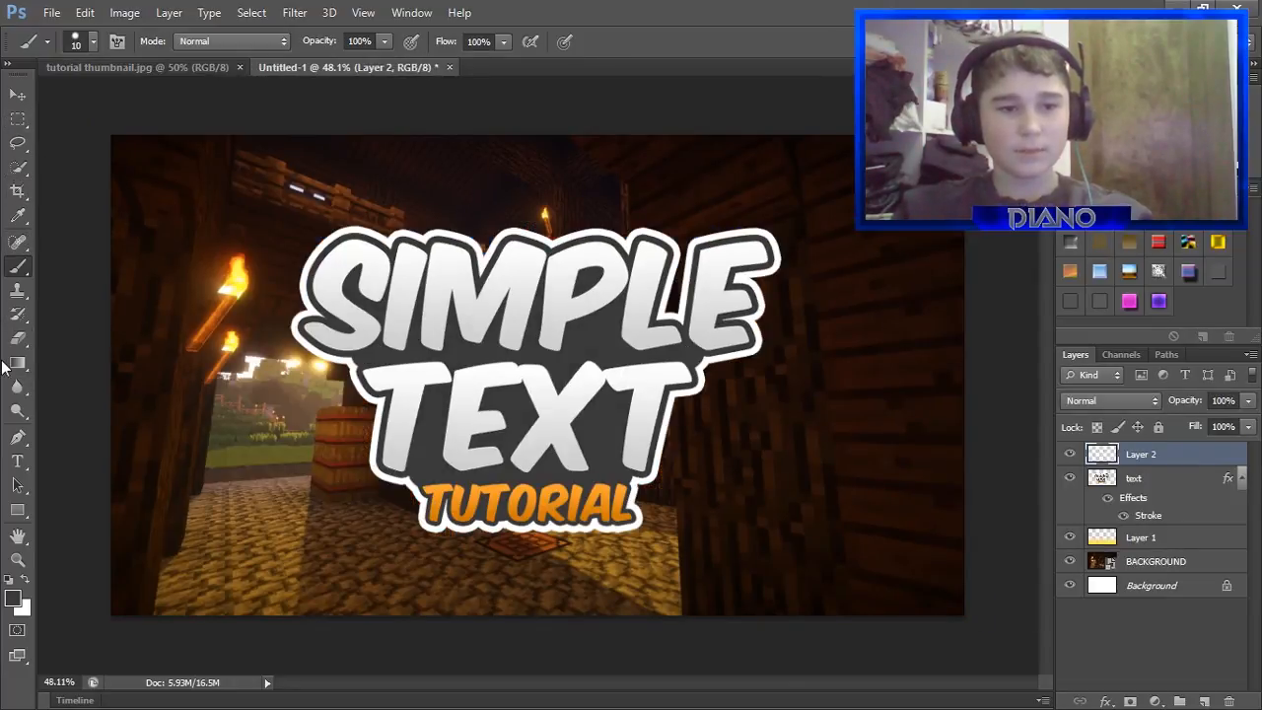
Flatten all layers of the thumbnail into a single Background layer.
click(18, 461)
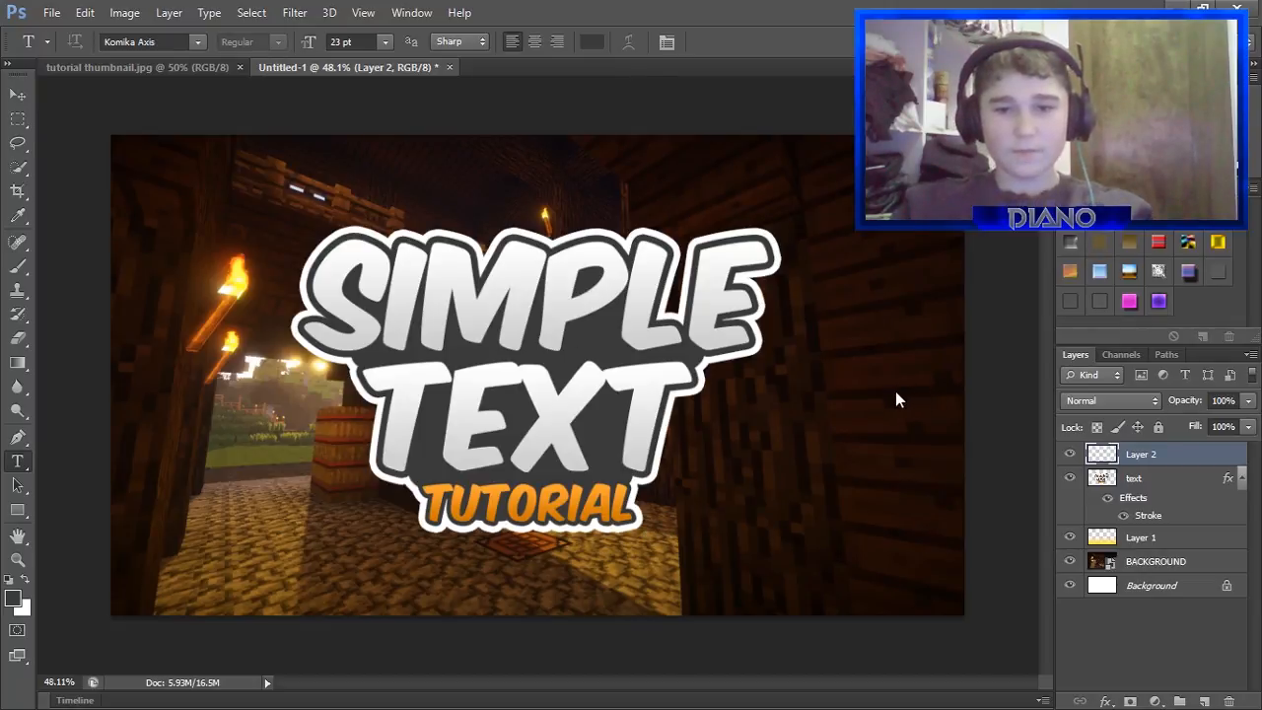
key(Return)
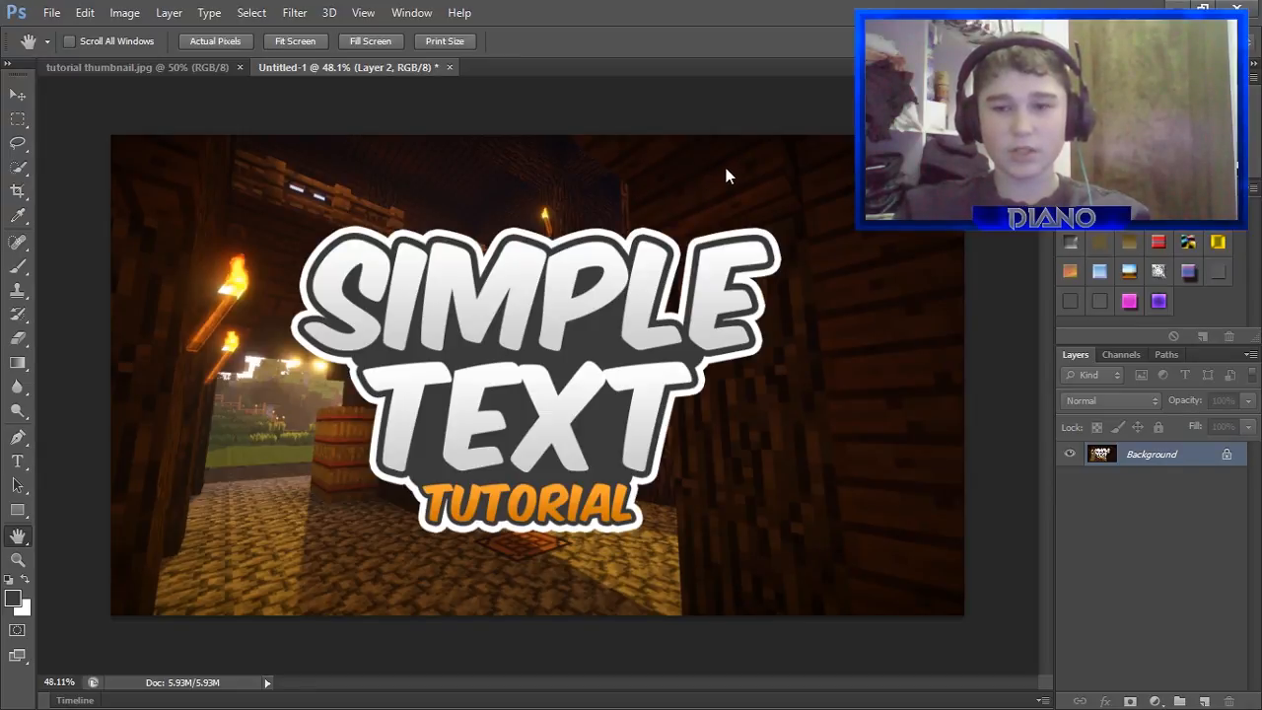
key(t)
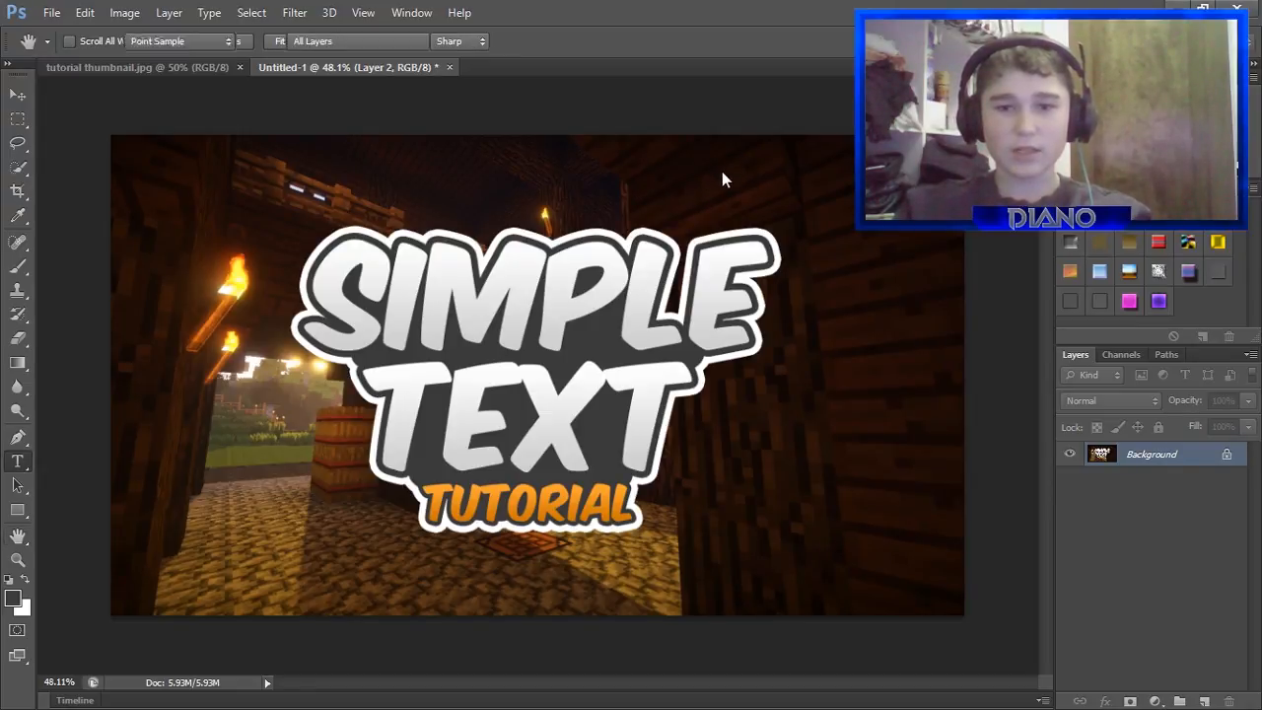